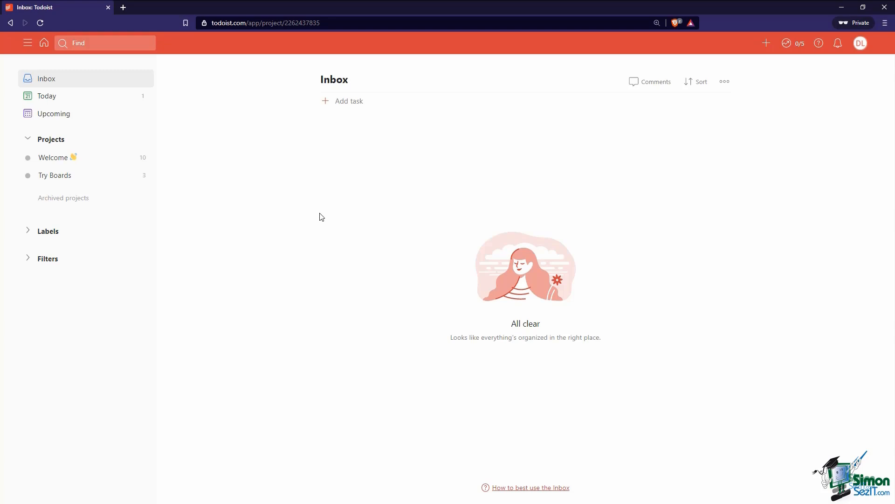
Switch from the Inbox to the Today view for Wed Apr 21
click(96, 105)
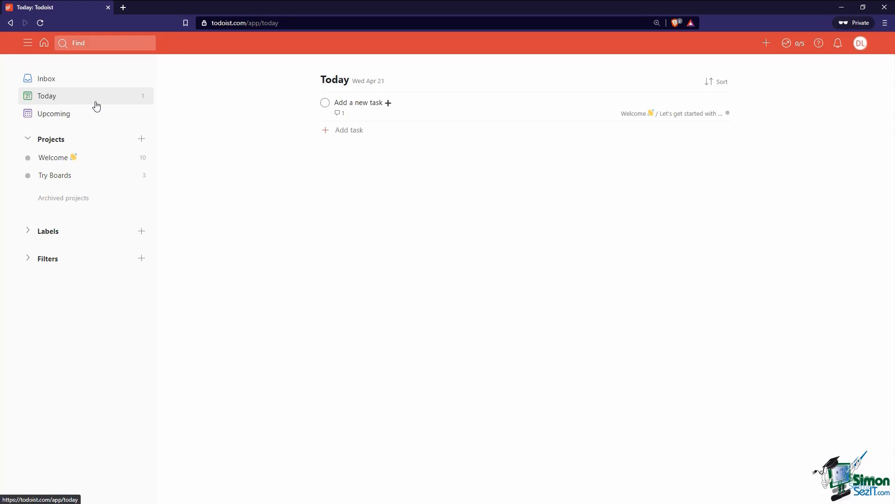
Show the Upcoming view, browse its days, and glance at the April 2021 month picker
click(94, 118)
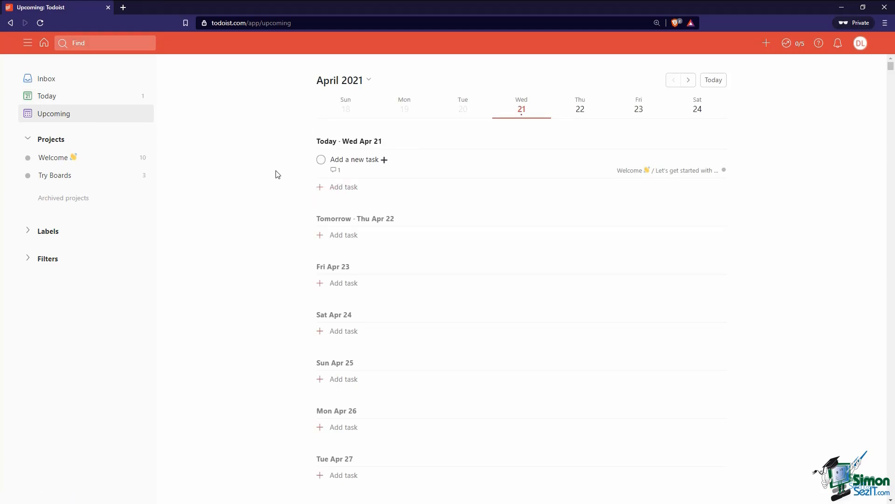
scroll(276, 260, down, 3)
scroll(267, 308, down, 20)
scroll(268, 308, down, 8)
scroll(275, 311, up, 20)
click(366, 81)
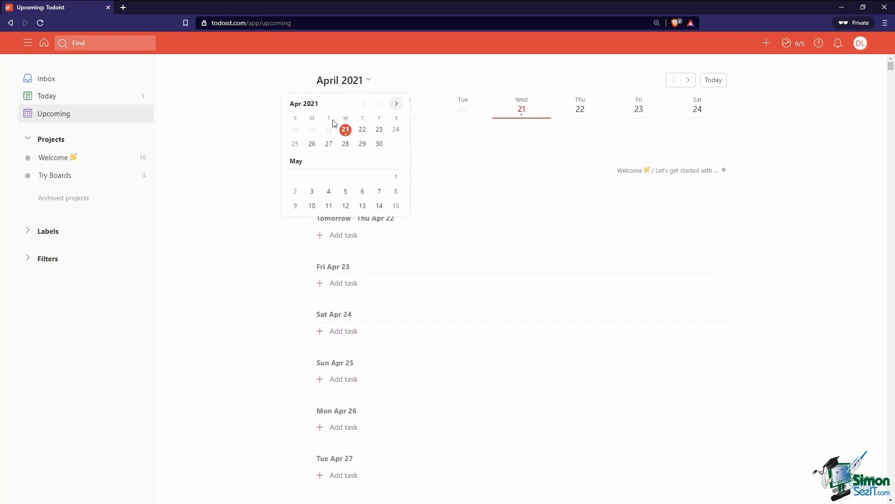
click(445, 70)
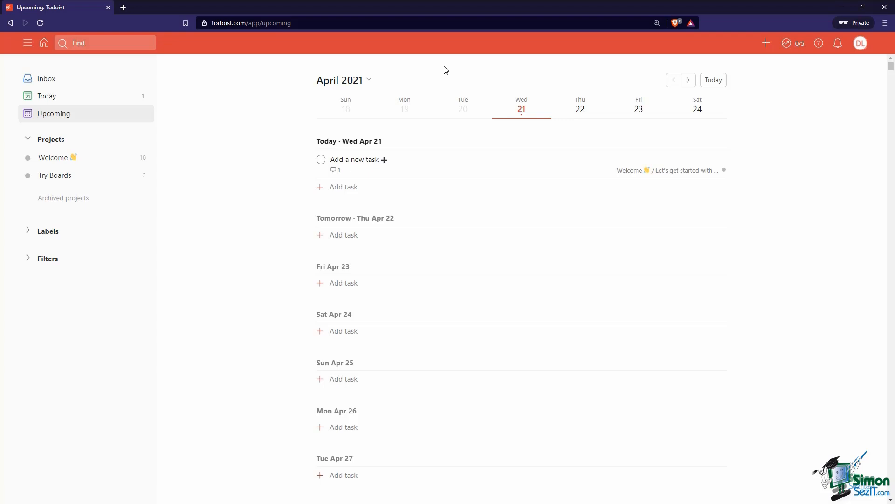
mouse_move(305, 166)
drag(308, 160, 298, 204)
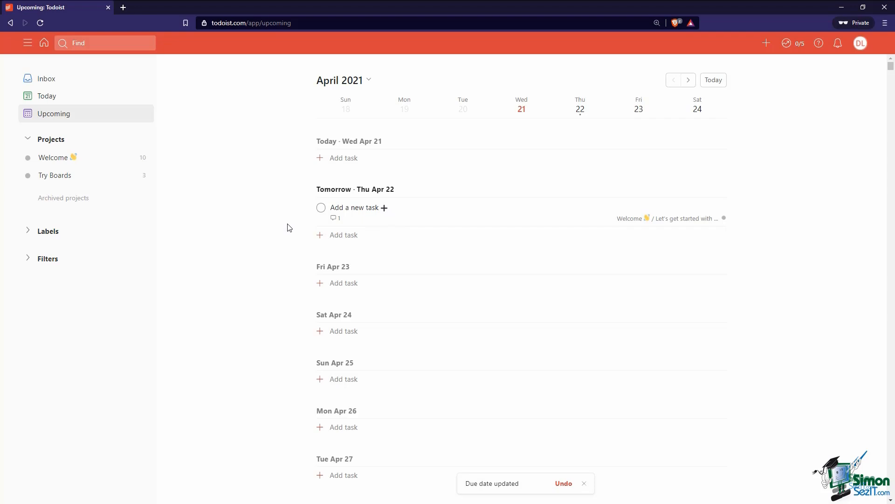
drag(308, 205, 299, 161)
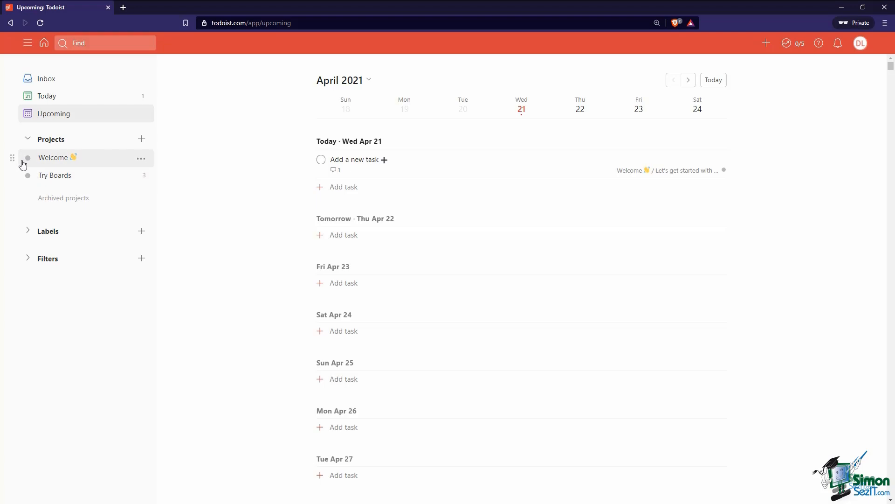
mouse_move(13, 160)
mouse_down()
mouse_move(12, 183)
mouse_move(11, 157)
mouse_up()
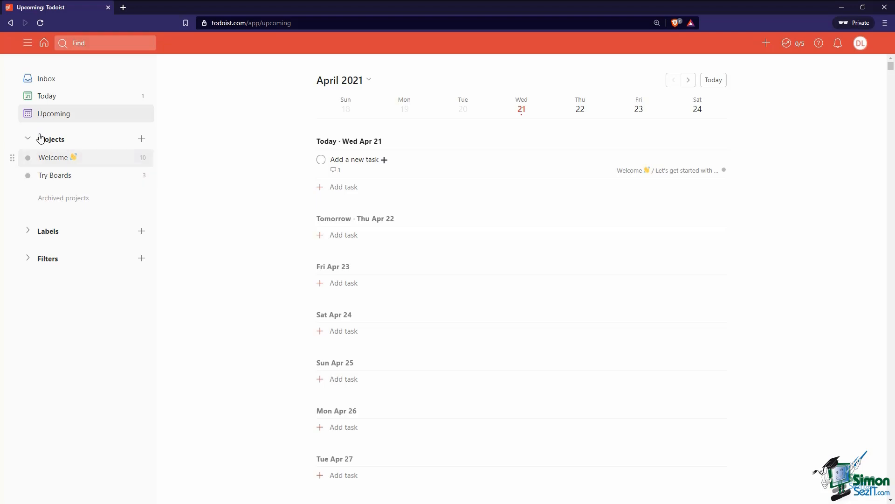
click(47, 233)
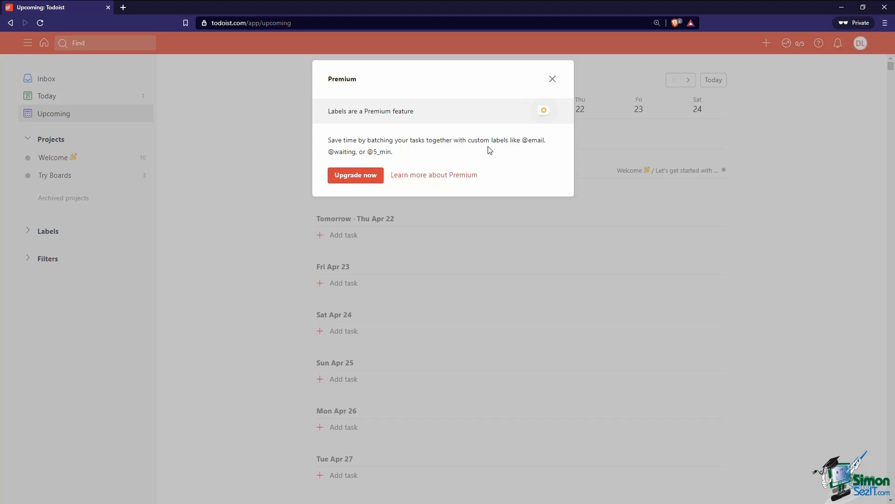
click(552, 80)
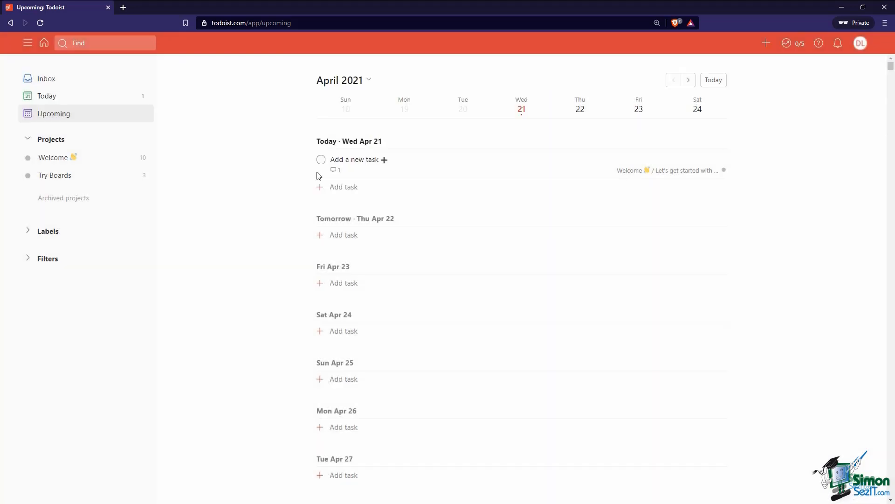
Try editing the Assigned to me filter, dismiss the Premium notice, and return to Today
click(29, 262)
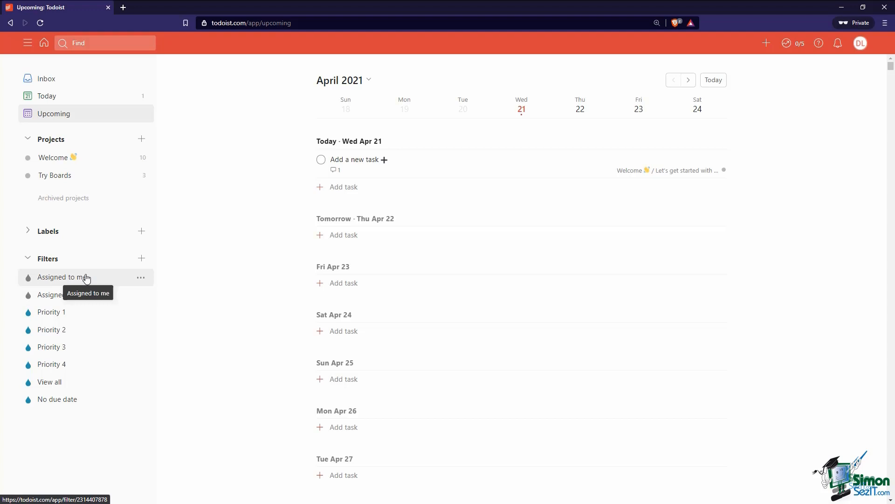
click(142, 283)
click(141, 278)
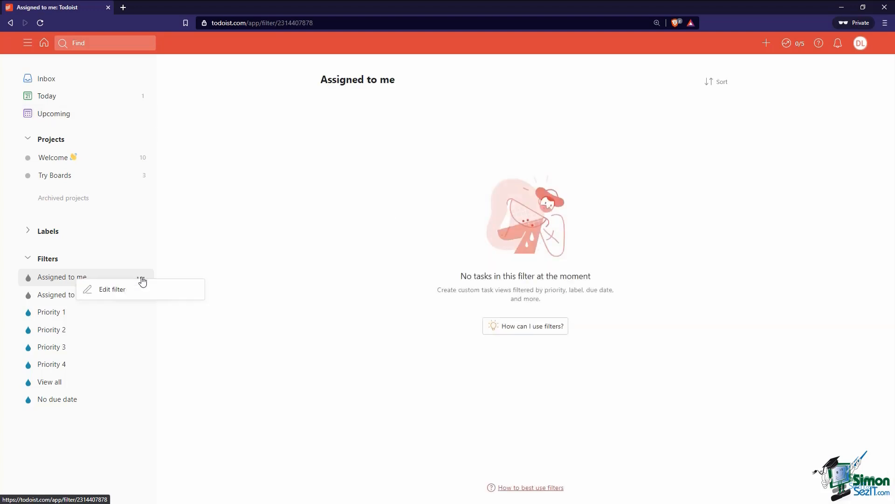
click(112, 290)
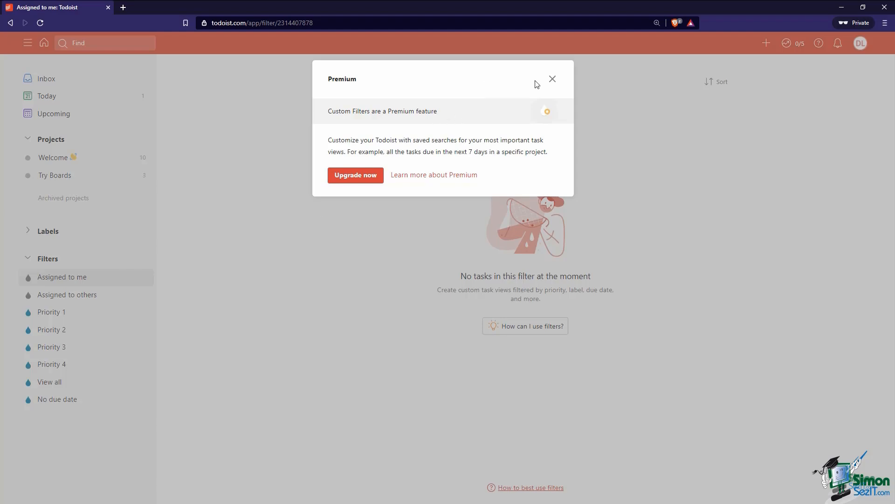
click(551, 80)
click(28, 259)
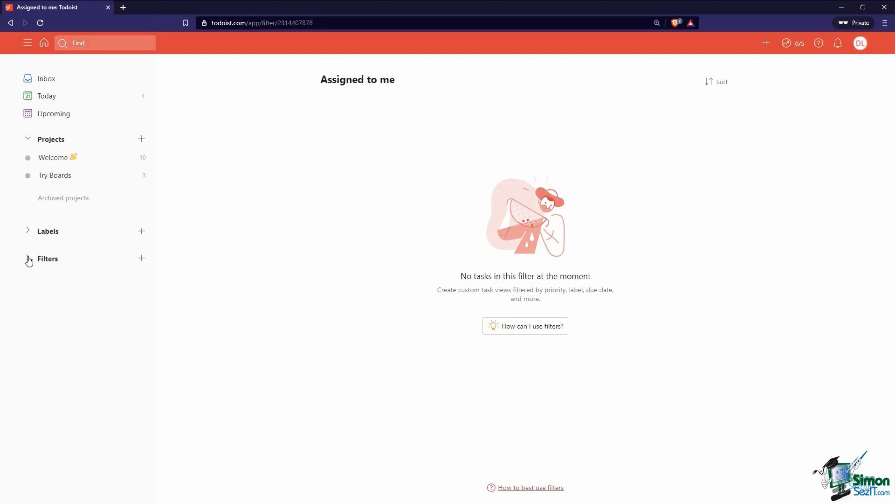
click(70, 101)
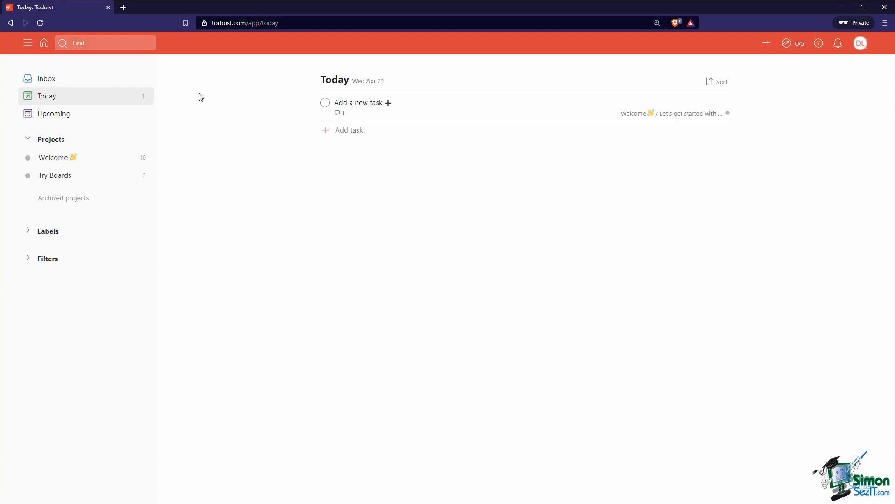
click(28, 43)
click(28, 43)
click(28, 43)
click(28, 44)
click(28, 43)
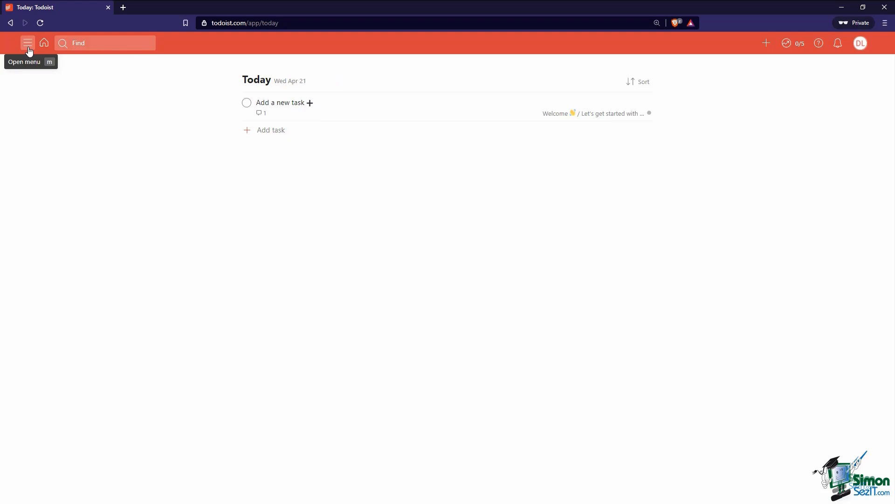
click(28, 43)
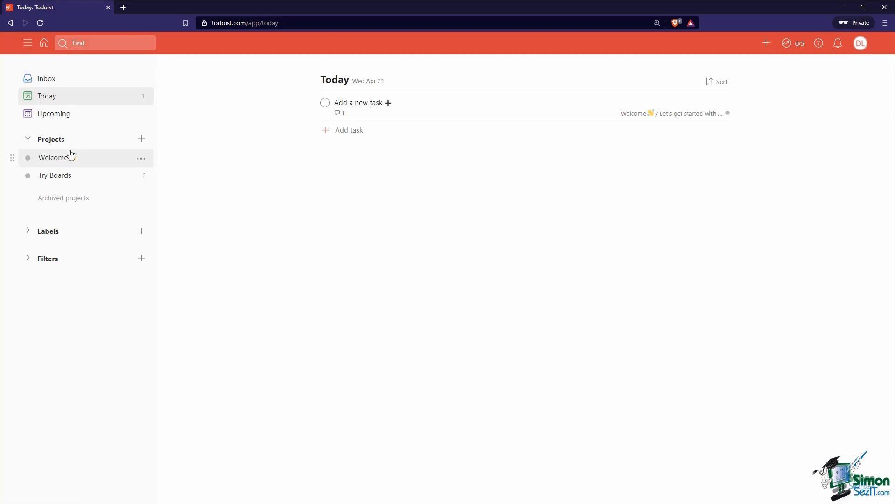
click(66, 164)
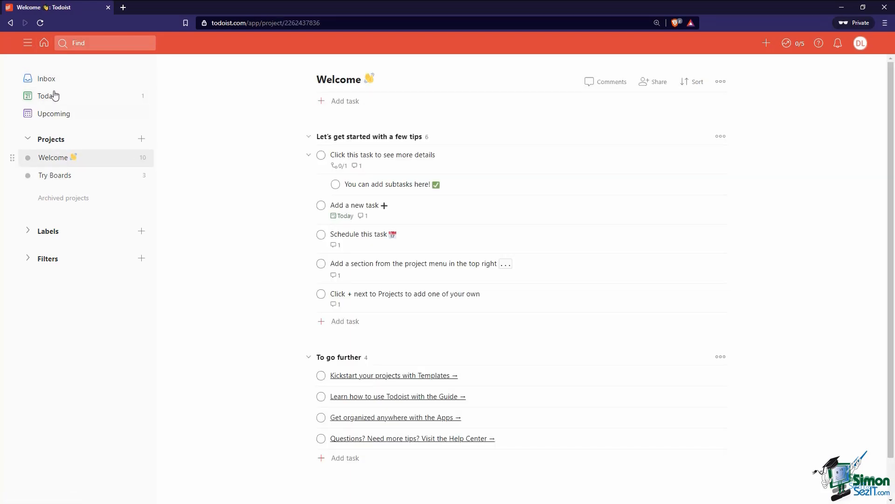
click(44, 44)
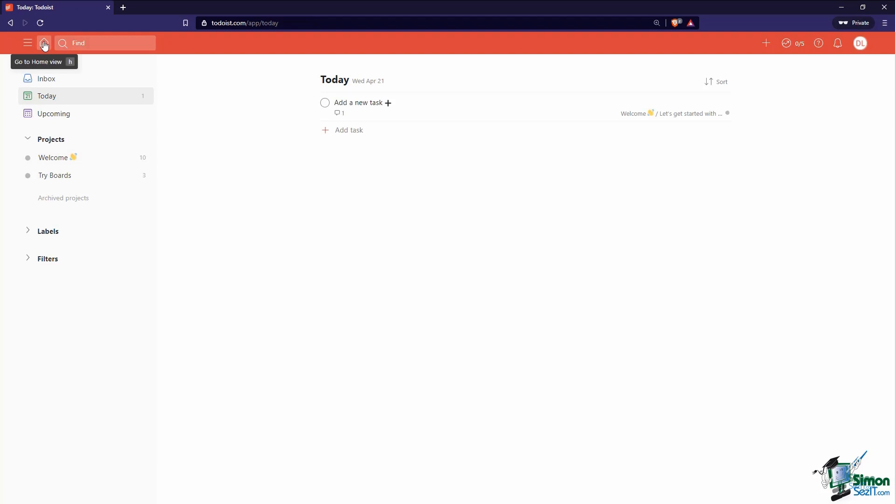
click(87, 45)
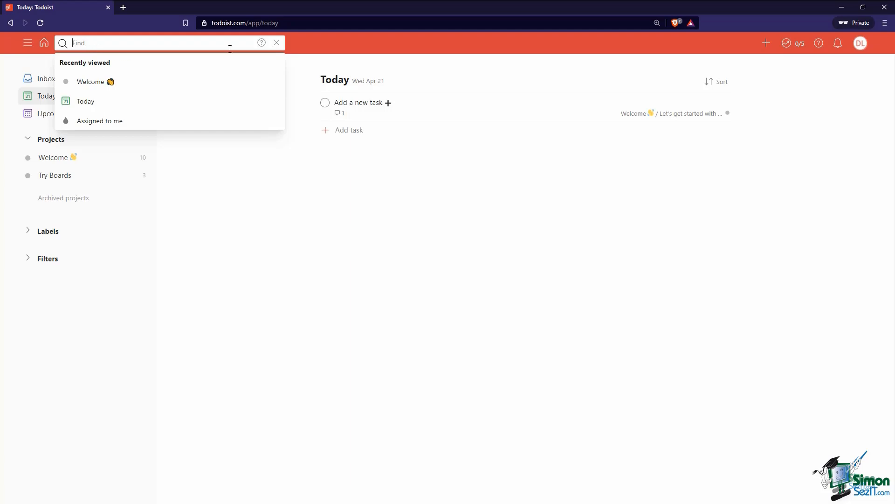
click(310, 51)
click(105, 44)
click(196, 166)
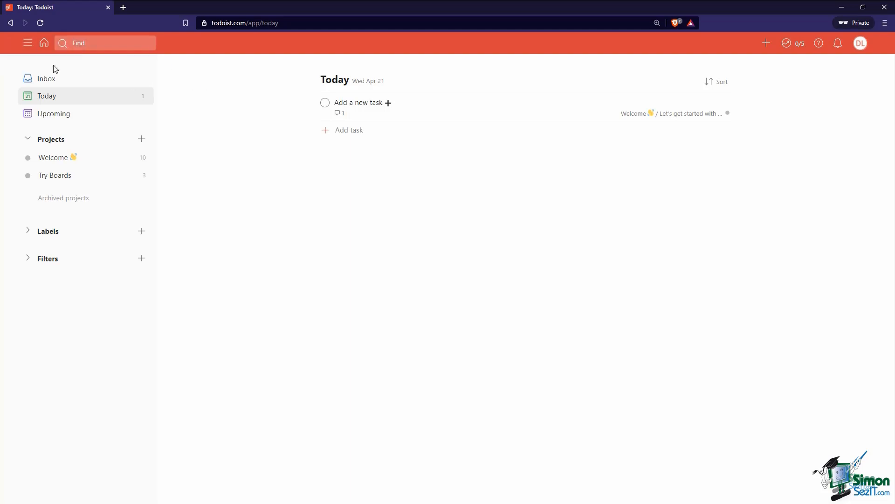
key(m)
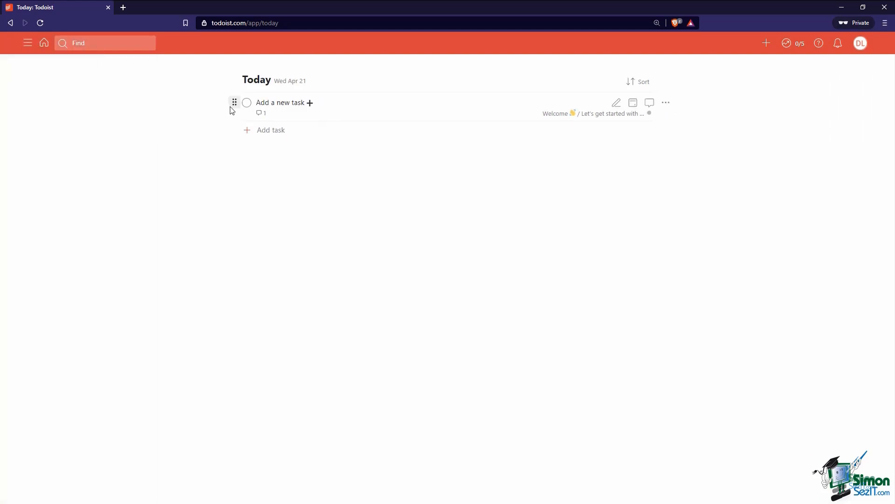
key(m)
key(m)
key(m)
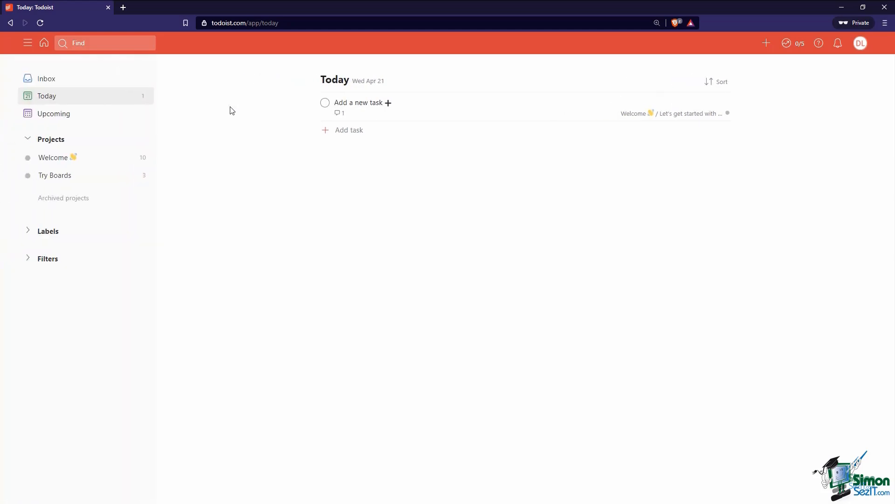
key(slash)
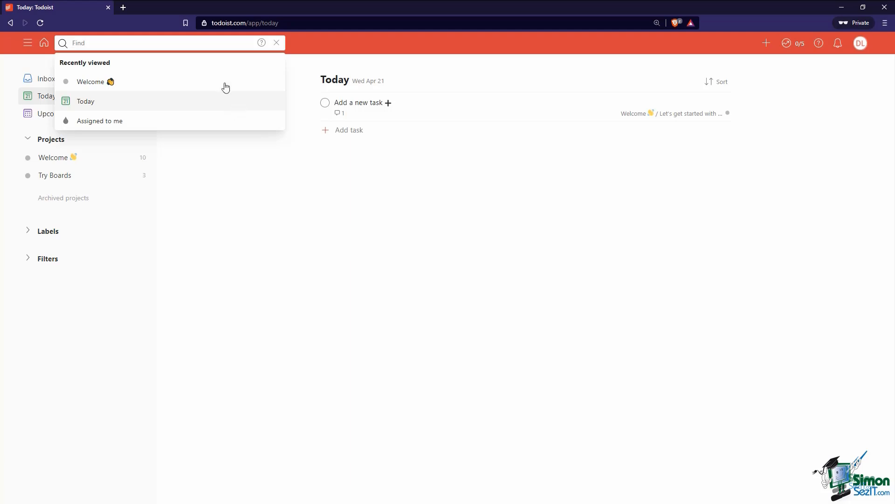
click(256, 209)
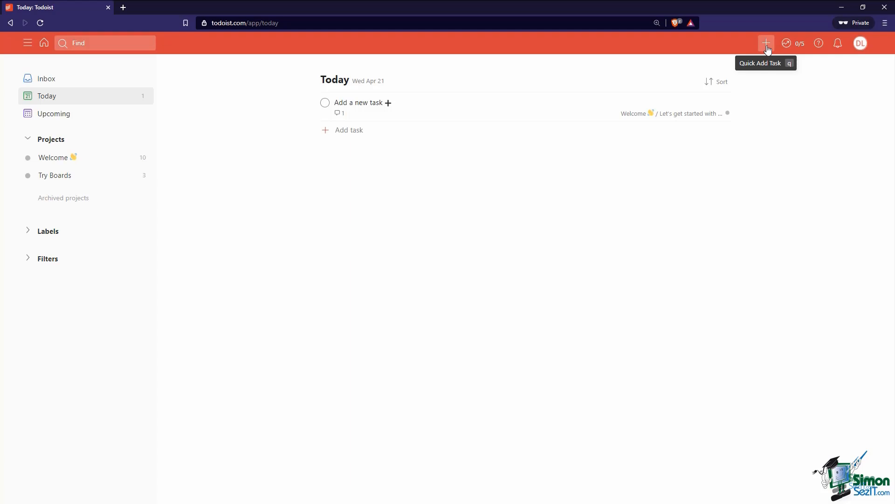
Check the productivity overview and help options, then view the notifications panel
click(785, 44)
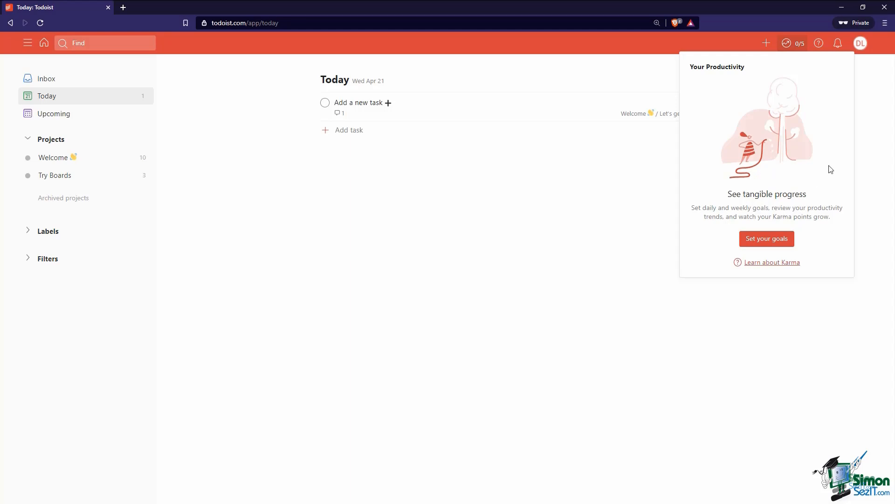
click(797, 45)
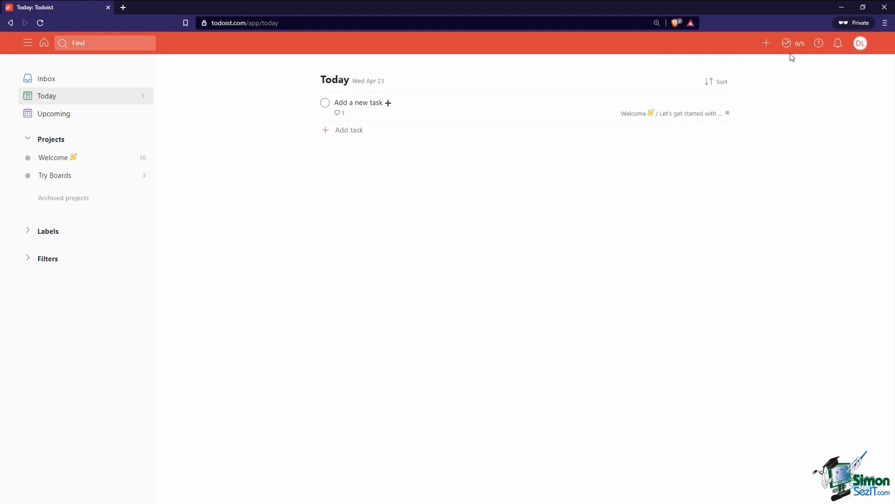
click(818, 44)
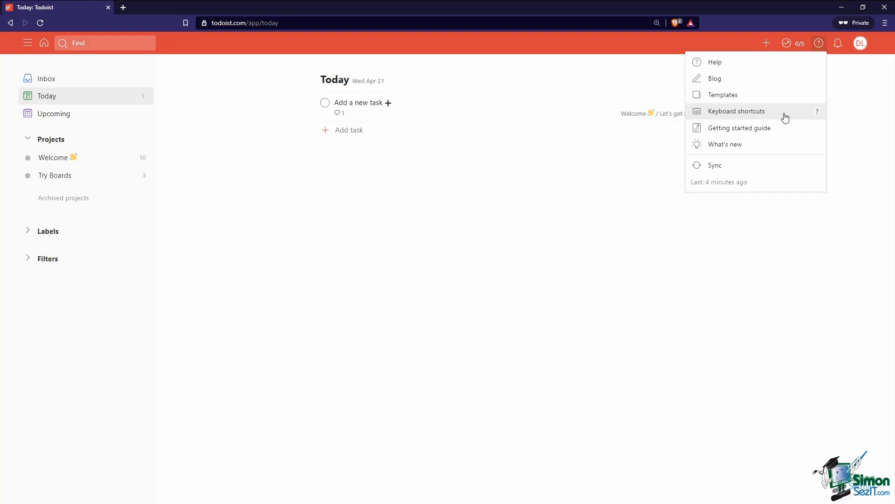
click(838, 47)
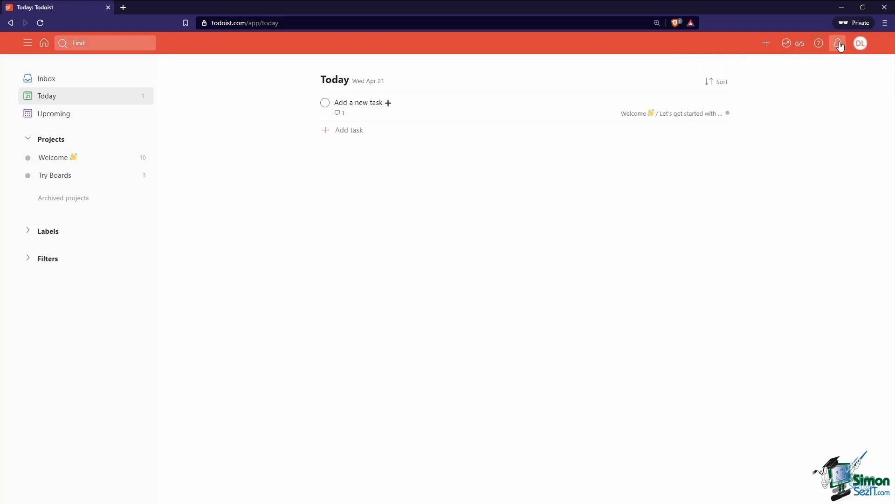
click(840, 45)
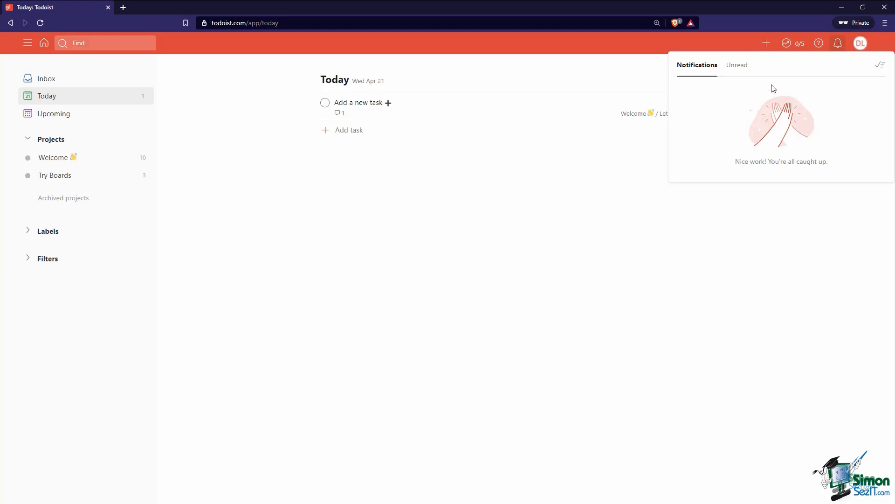
Go to the Theme settings through the profile account menu
click(860, 44)
click(861, 44)
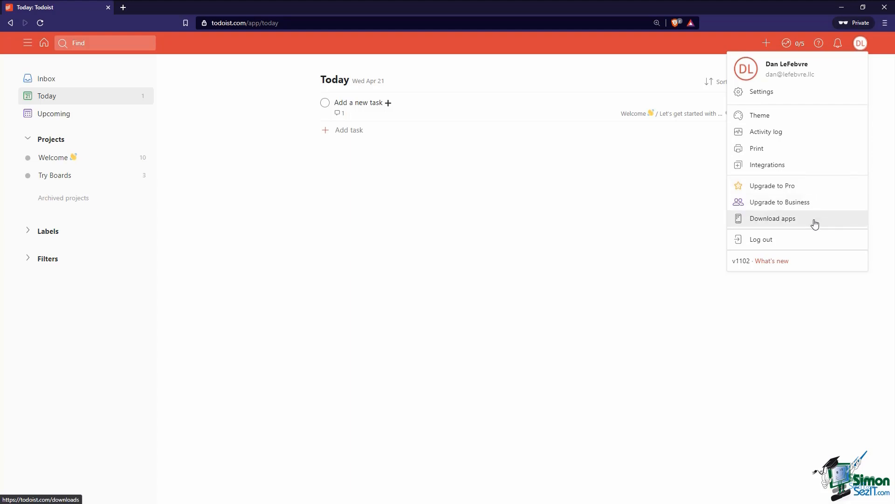
click(789, 118)
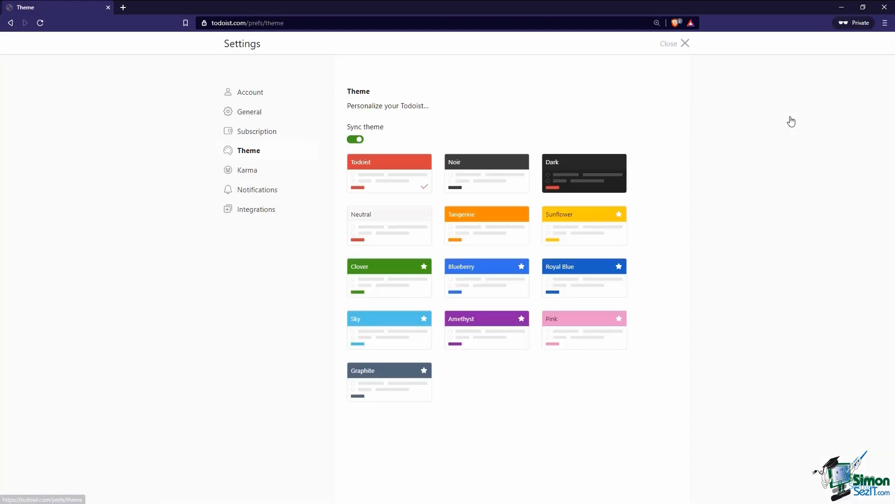
Apply the Dark theme with Sync theme left on, then close settings
click(597, 174)
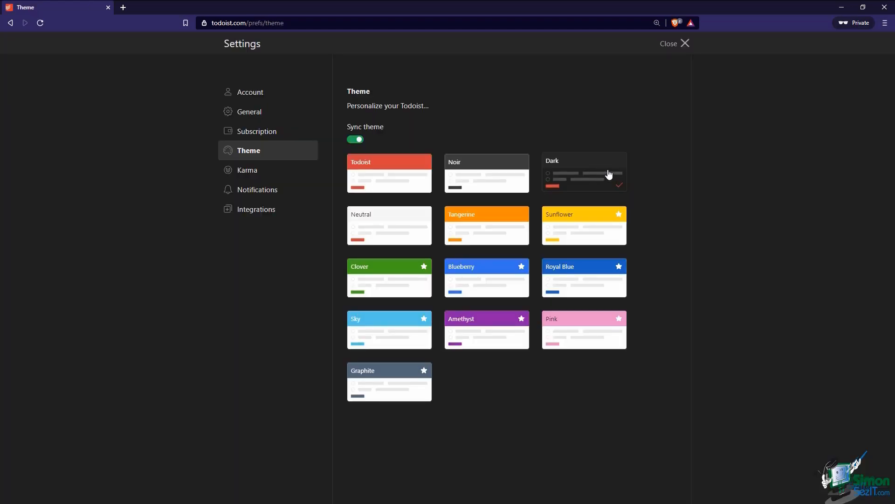
click(679, 43)
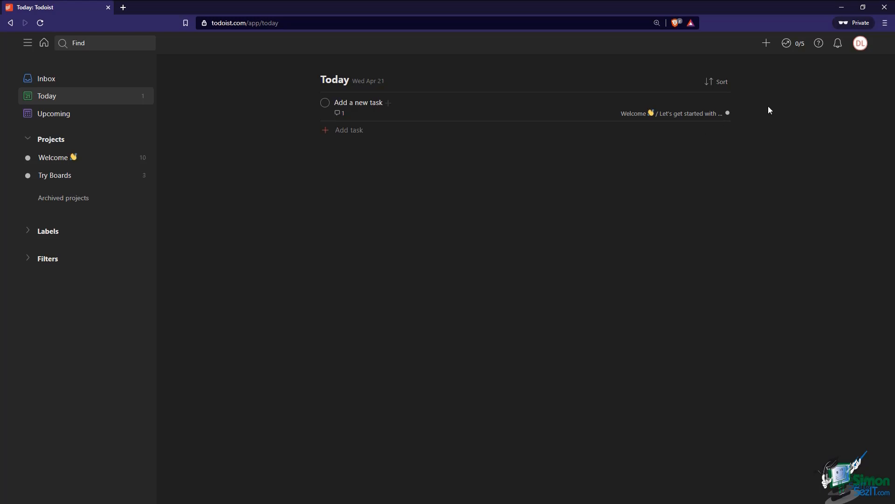
click(860, 43)
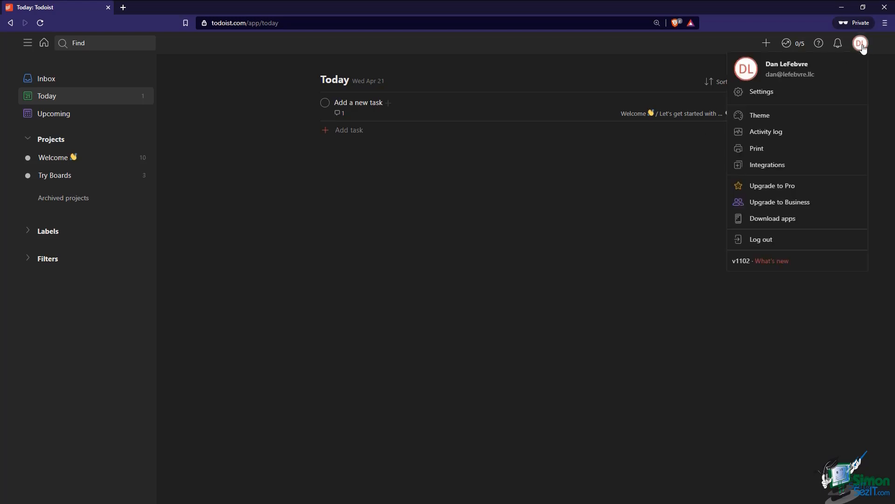
click(794, 122)
click(357, 139)
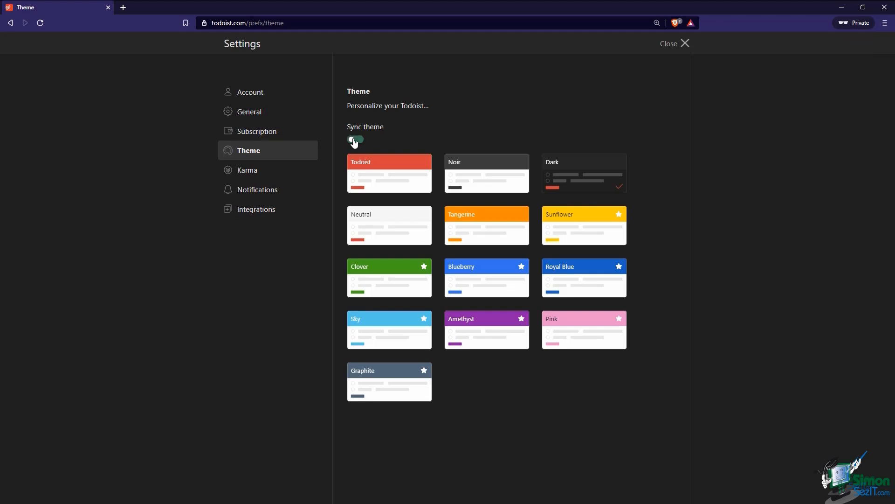
click(356, 139)
click(411, 181)
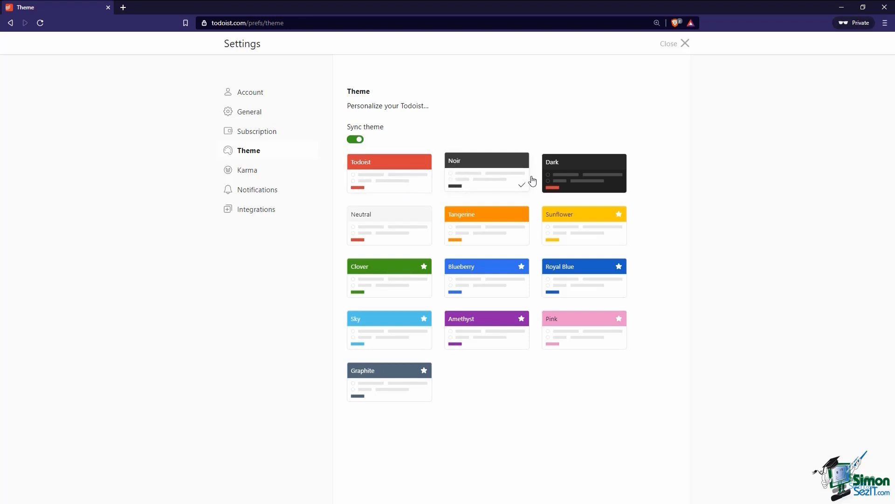
click(554, 182)
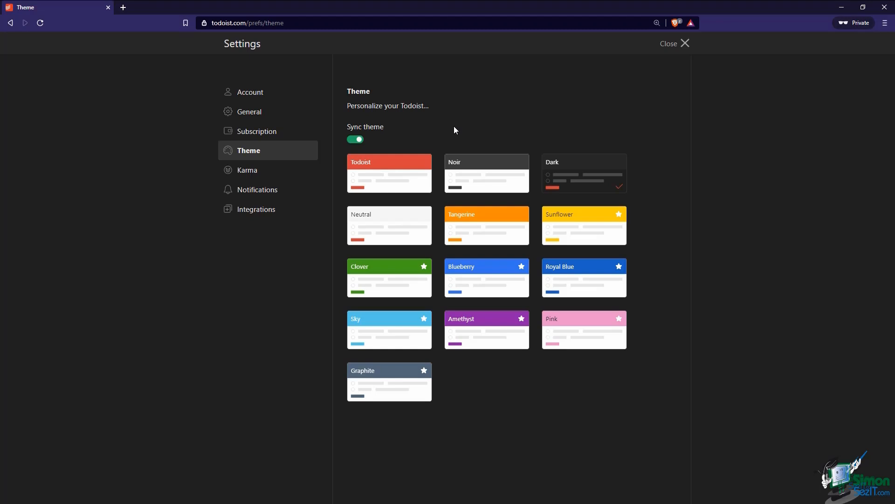
click(662, 43)
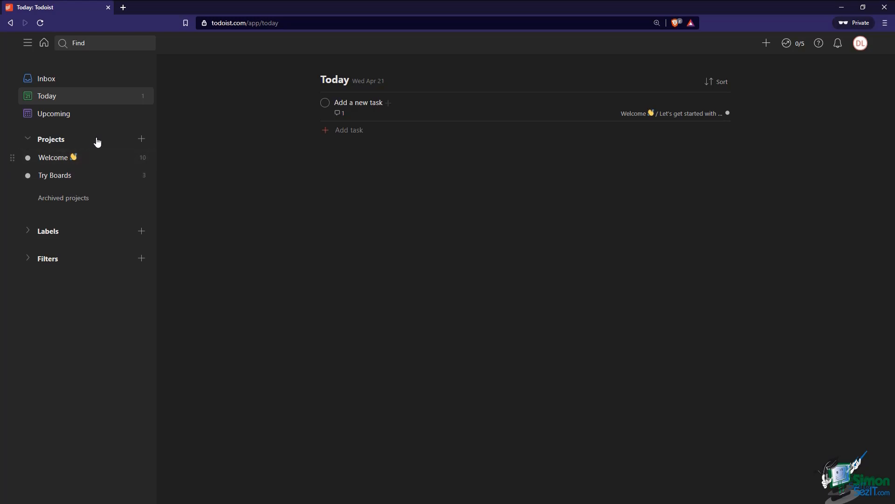
Create a Blue list-view project named 'Based on a True Story Podcast'
click(141, 139)
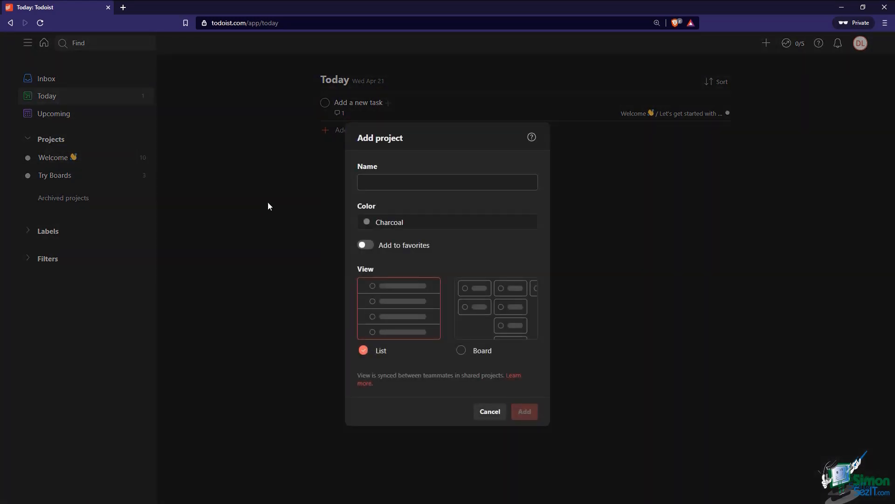
text(Base)
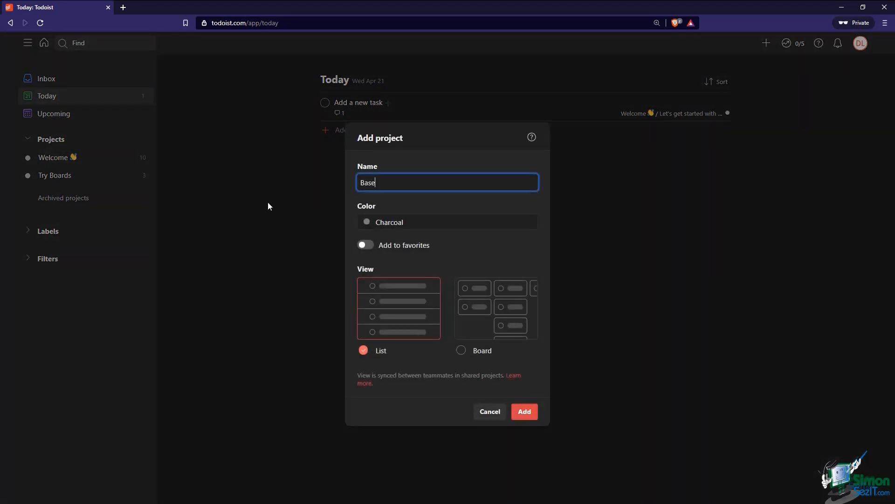
text(d on a True Story Podcast)
click(381, 223)
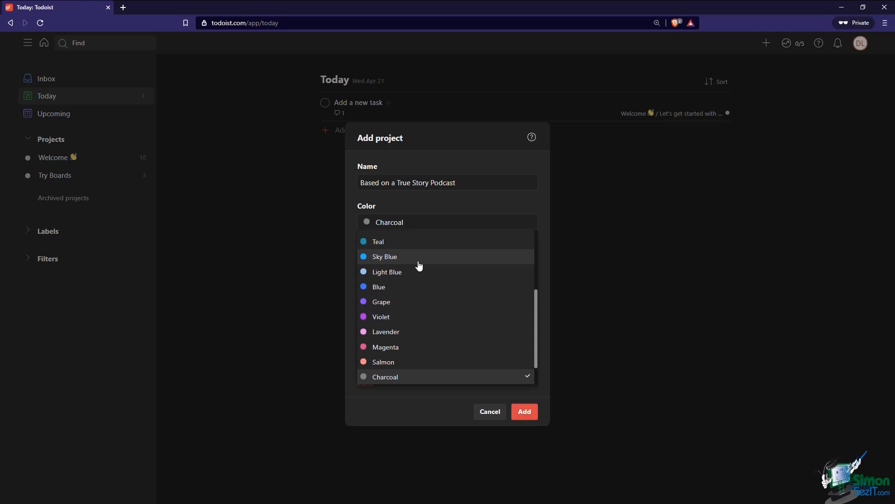
click(383, 291)
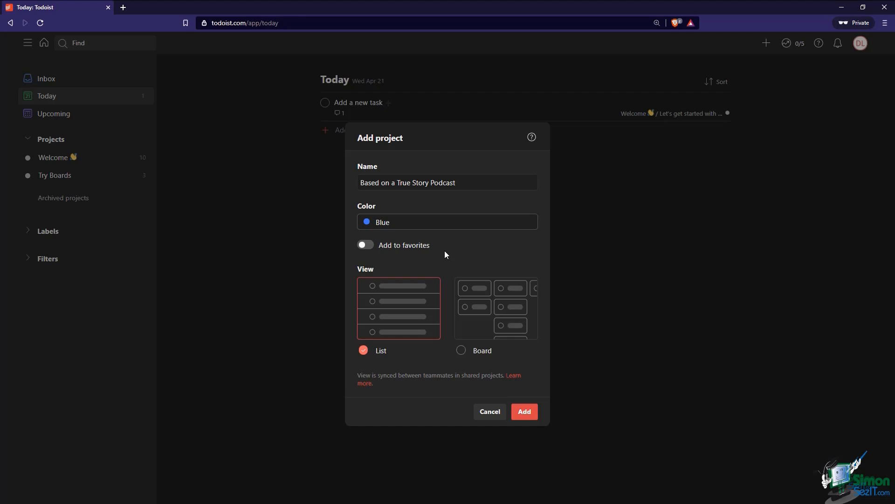
click(436, 217)
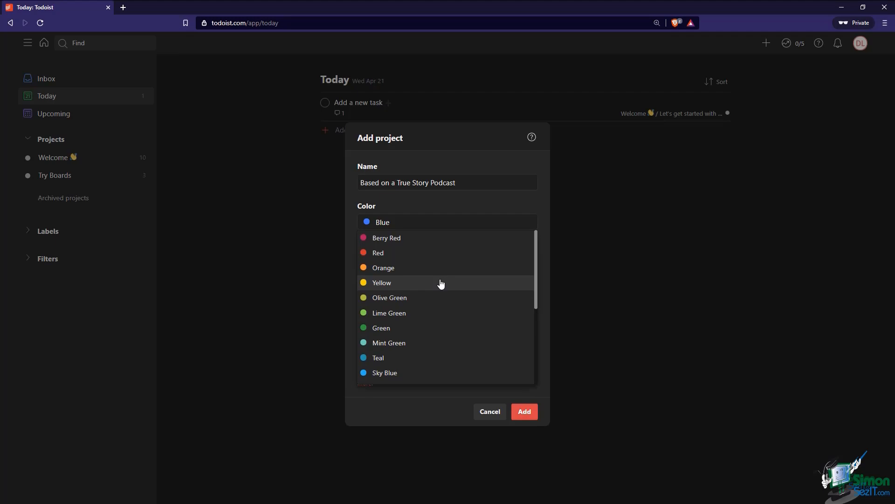
click(449, 219)
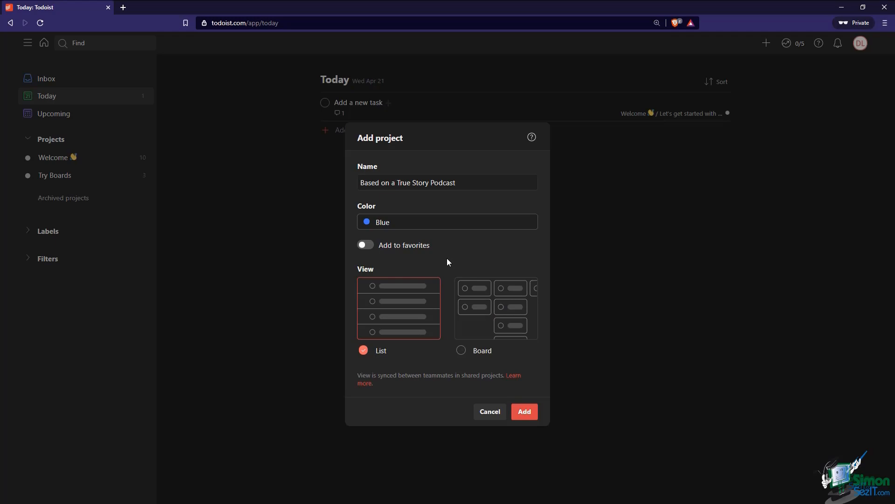
click(524, 411)
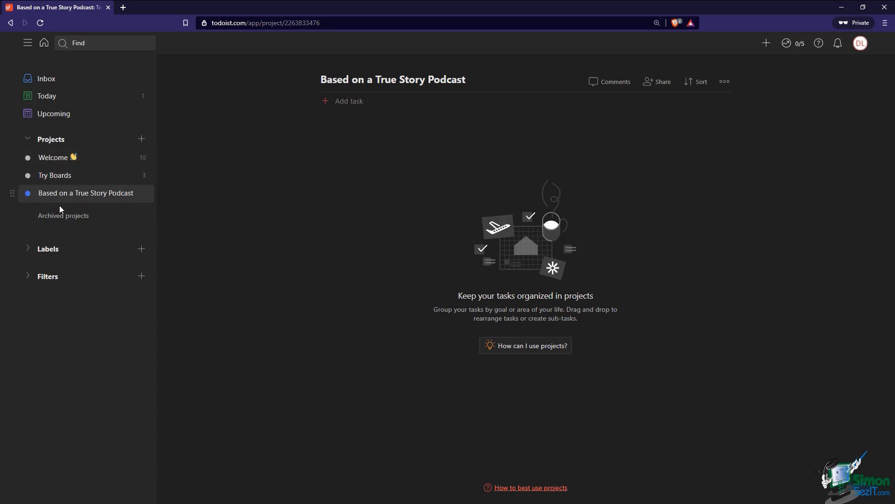
Drag the podcast project above Welcome to the top of Projects
drag(11, 193, 11, 157)
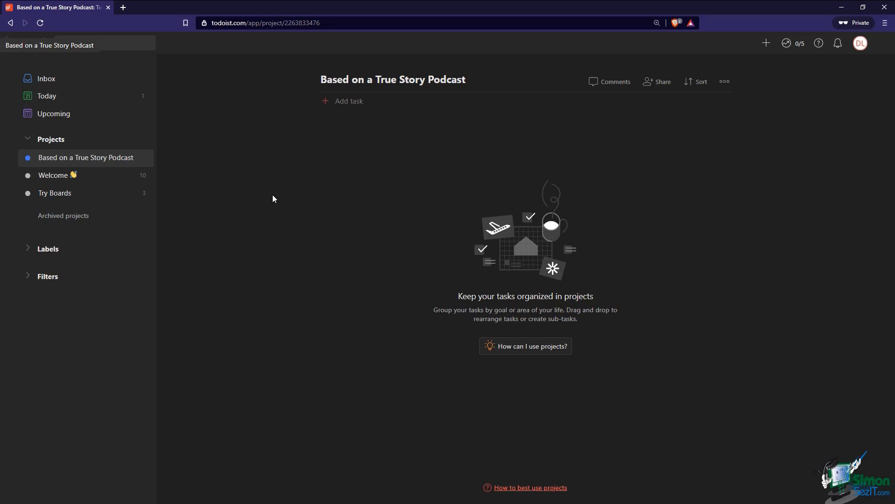
Add tasks 'Come up with 5 episode ideas', 'Find a guest to interview on an episode', 'Write an email newsletter'
click(342, 105)
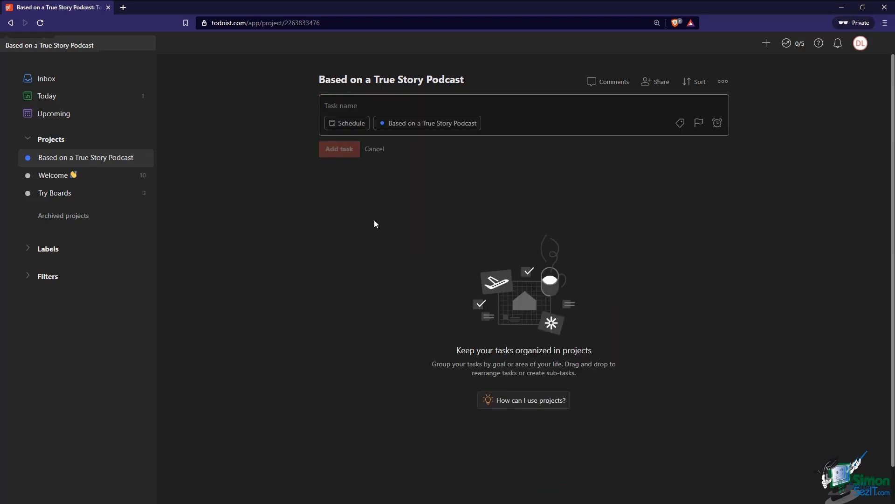
text(Come up )
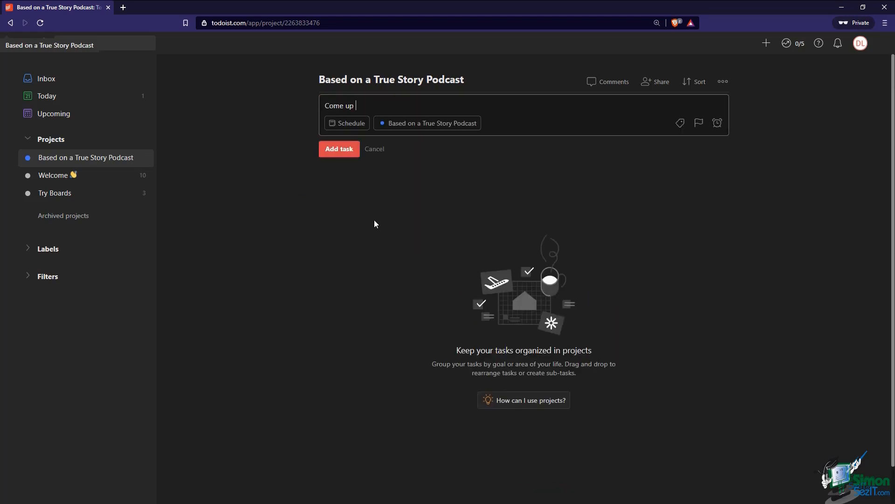
text(with 5 po)
key(BackSpace)
text(m)
key(BackSpace)
key(BackSpace)
text(episode ideas)
key(Return)
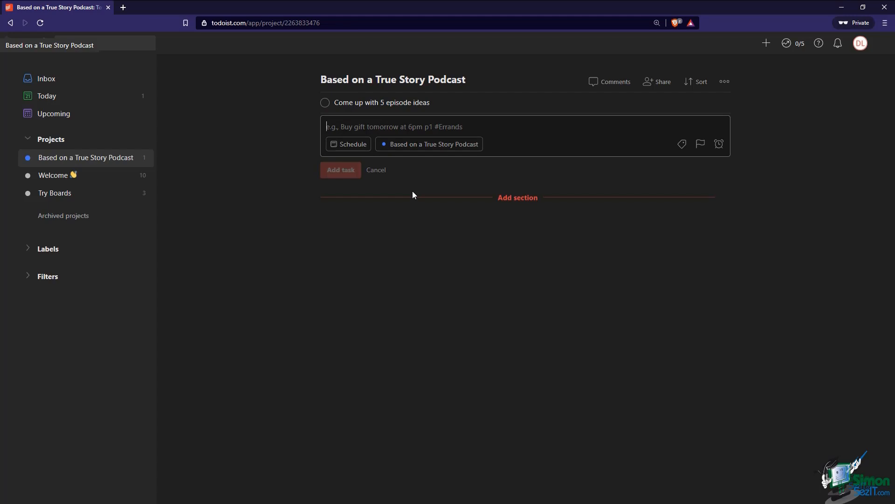
text(Fin)
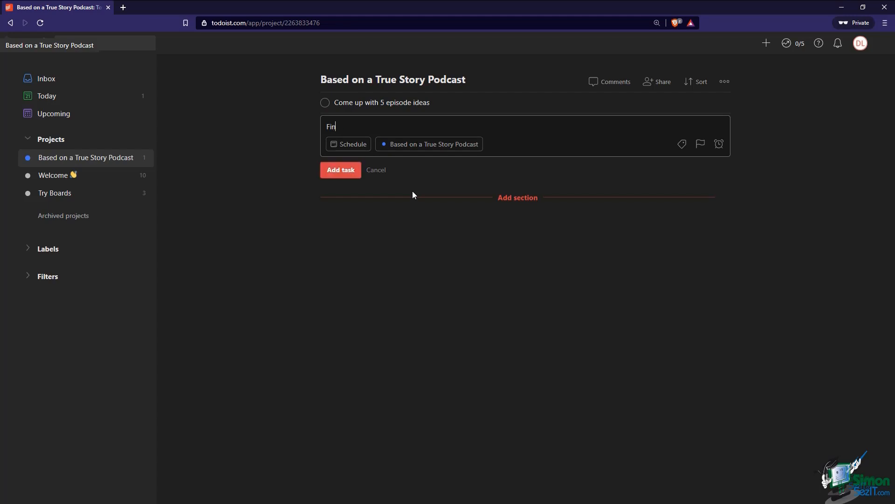
text(d a guest to interview on an episode)
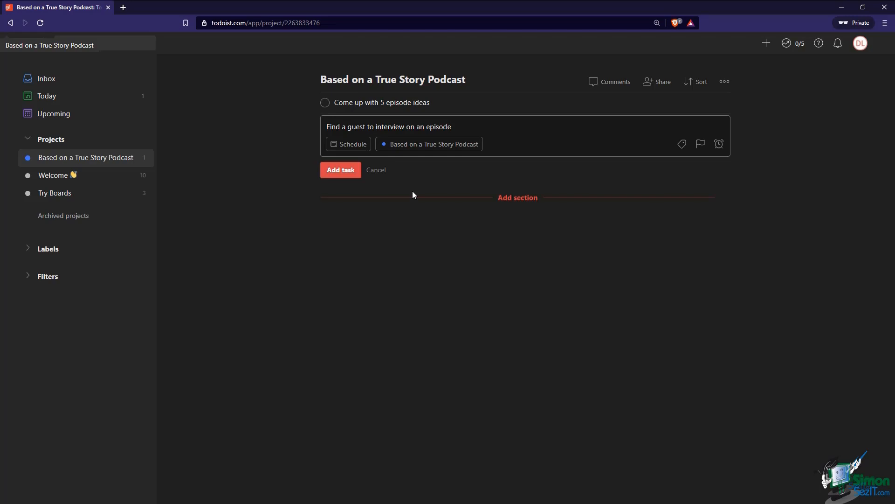
key(Return)
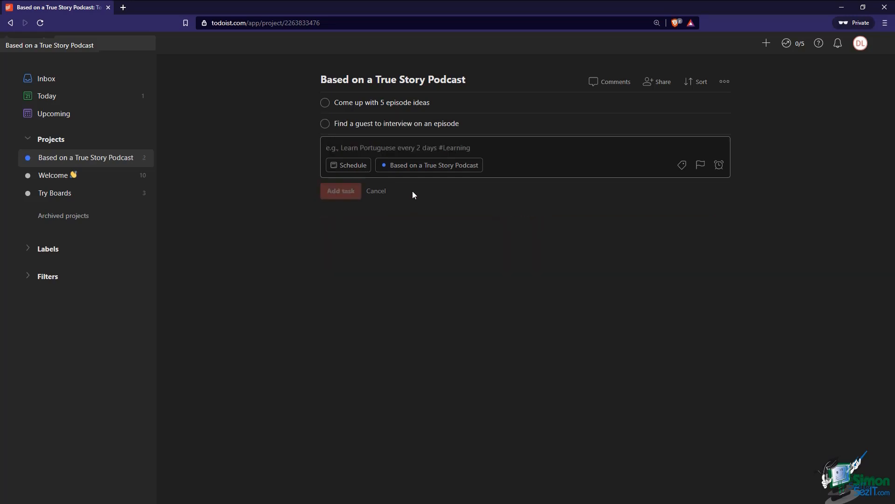
text(Write )
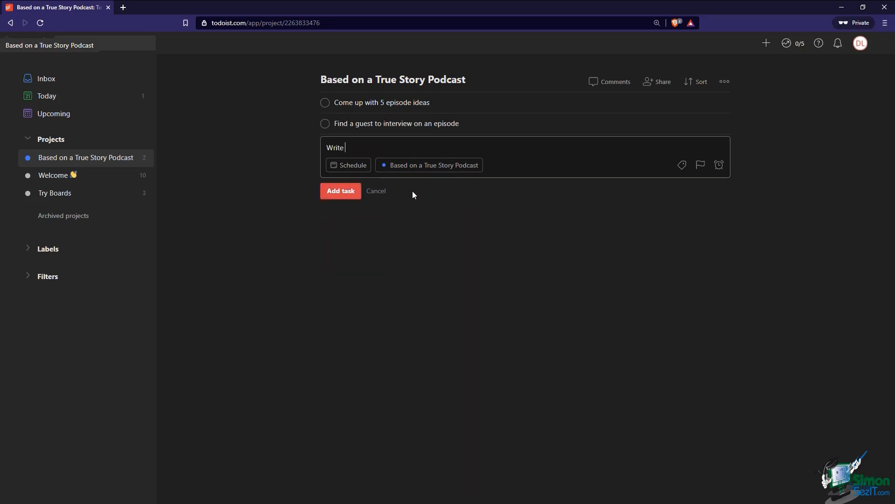
text(an email newsletter)
click(346, 195)
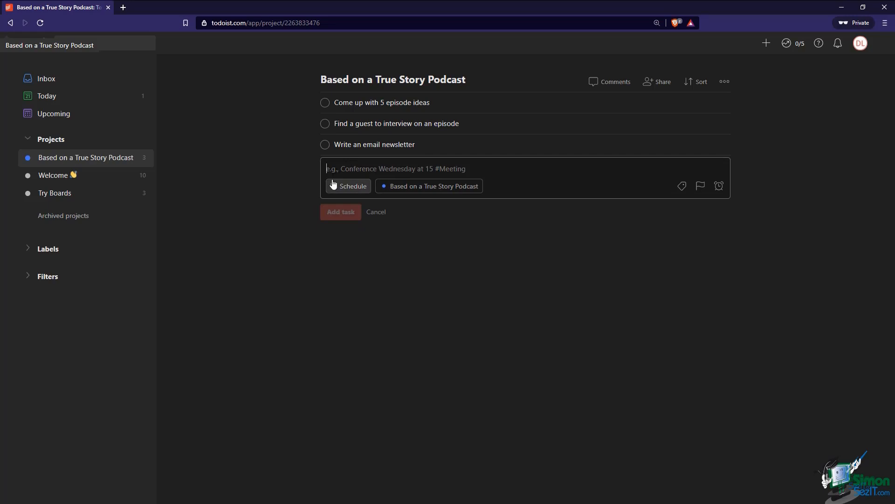
click(377, 212)
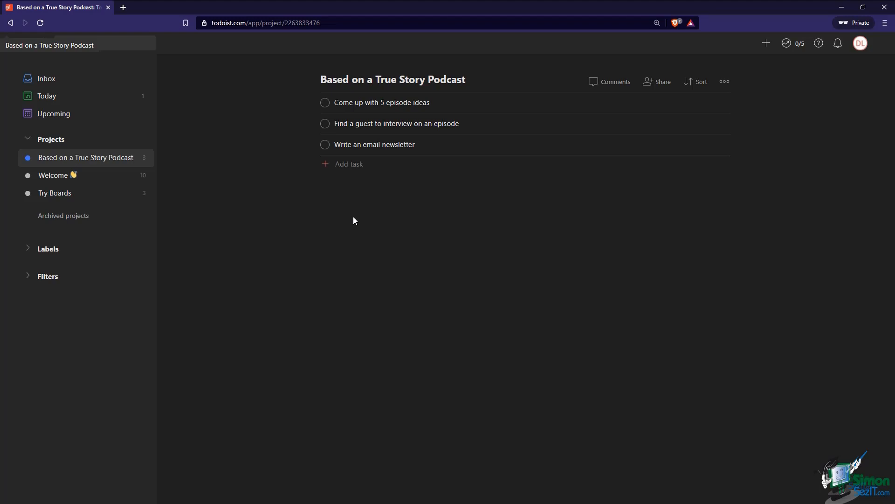
Add the tasks 'Podcast production' and 'Marketing' to the project
click(350, 172)
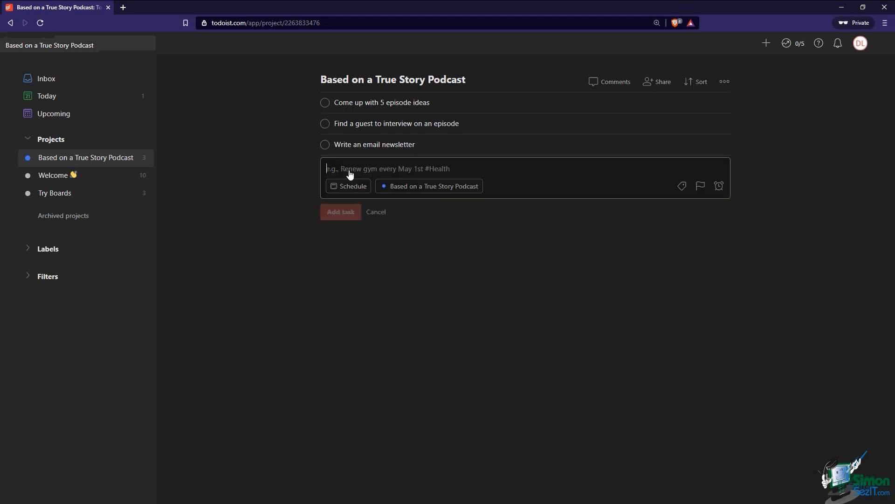
text(Podcast pro)
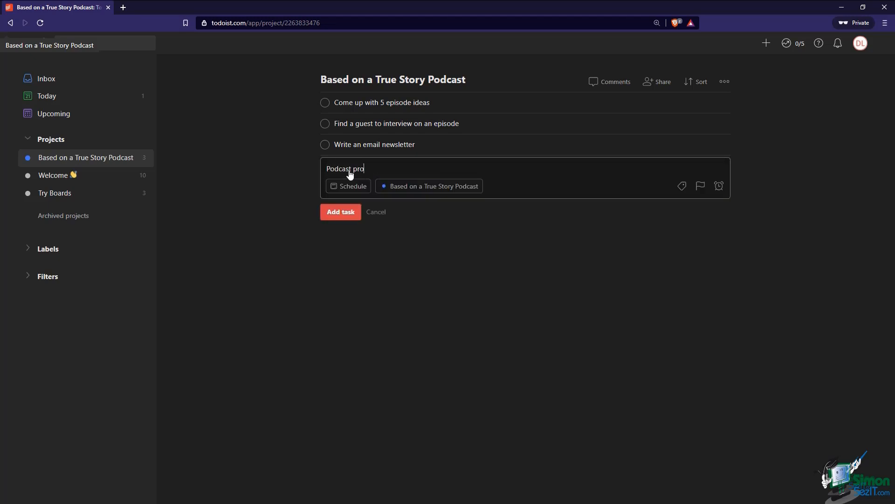
text(duction)
key(Return)
text(M)
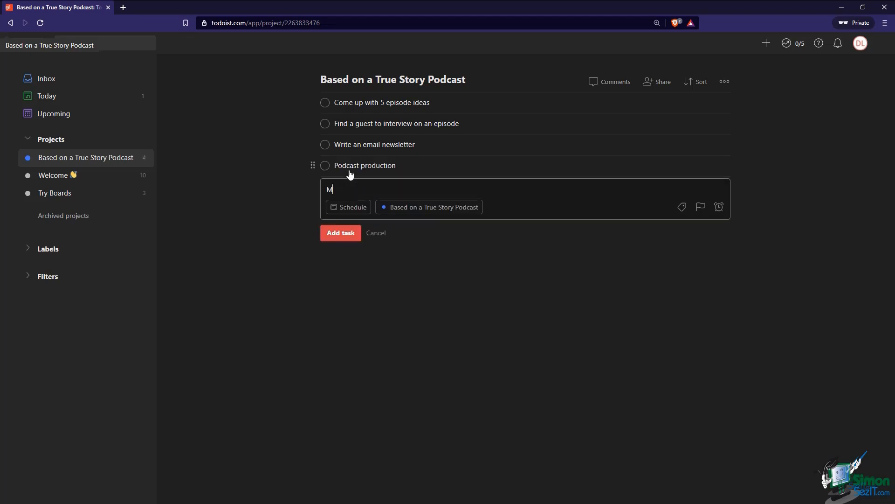
text(arketing)
click(342, 235)
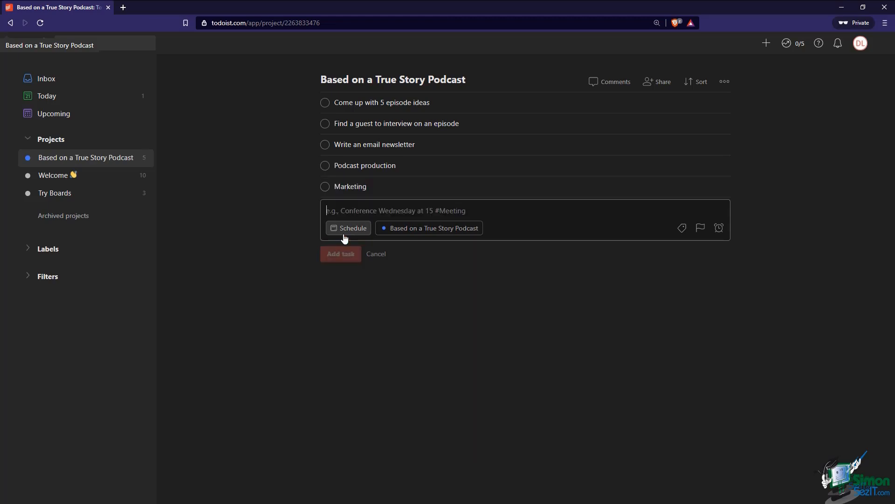
click(373, 255)
mouse_move(327, 227)
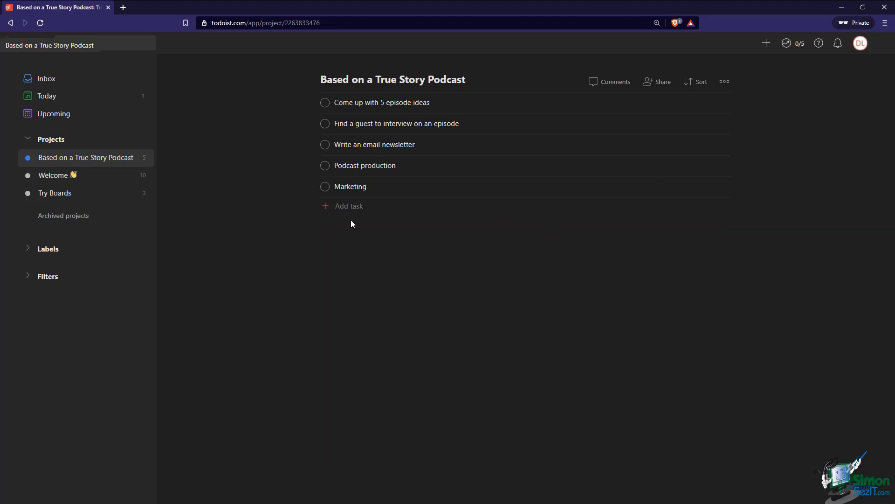
mouse_move(311, 145)
drag(312, 146, 328, 196)
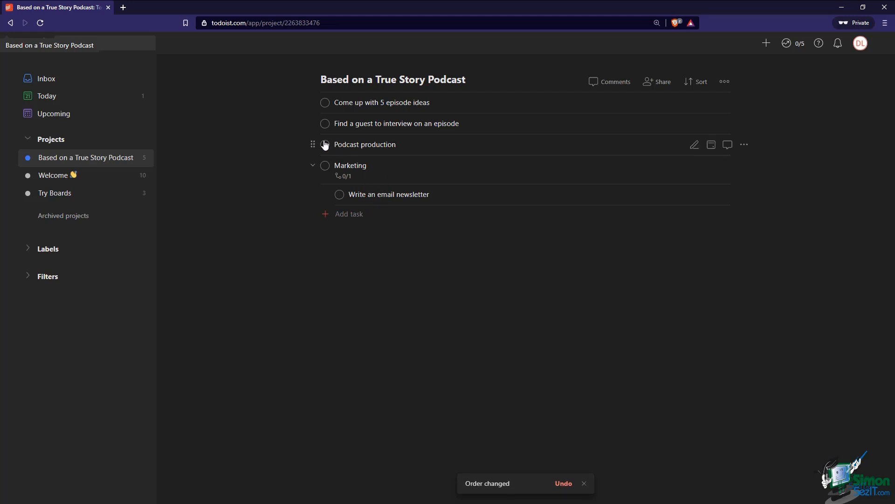
drag(307, 123, 329, 156)
drag(309, 101, 322, 143)
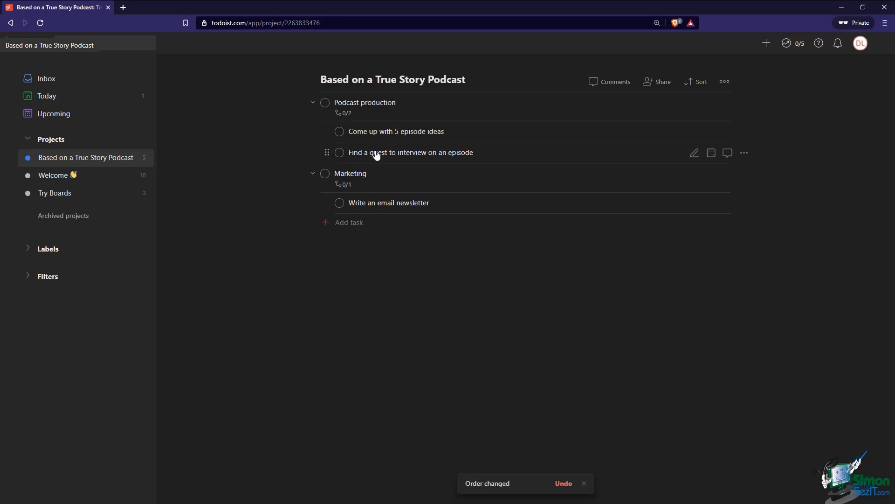
click(313, 102)
click(313, 132)
click(313, 133)
click(313, 102)
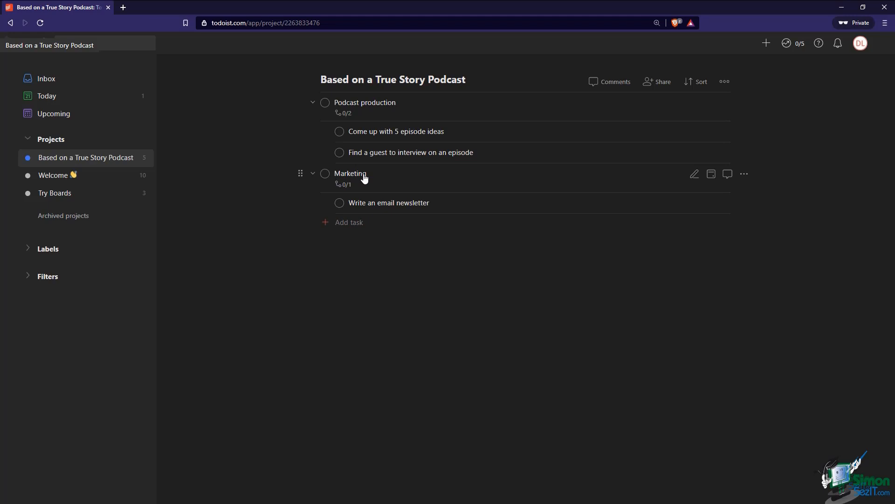
Add 'Record an episode' as a sub-task of Podcast production and view its comments
click(376, 114)
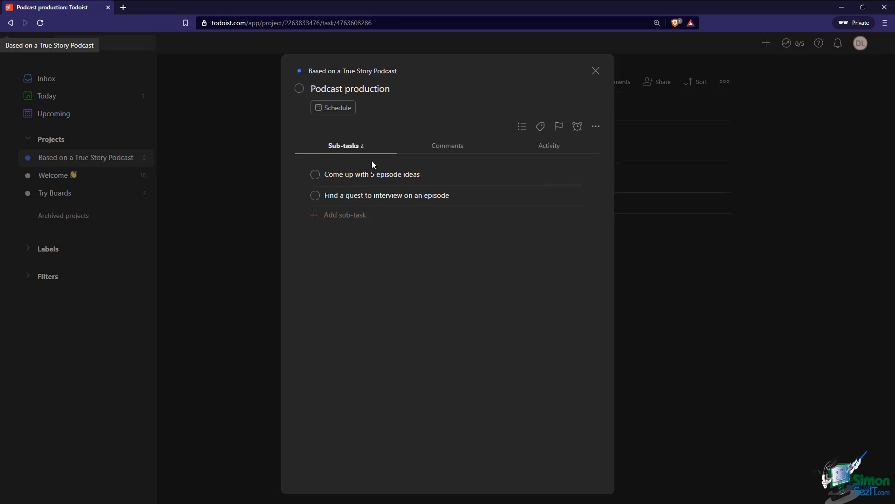
click(353, 221)
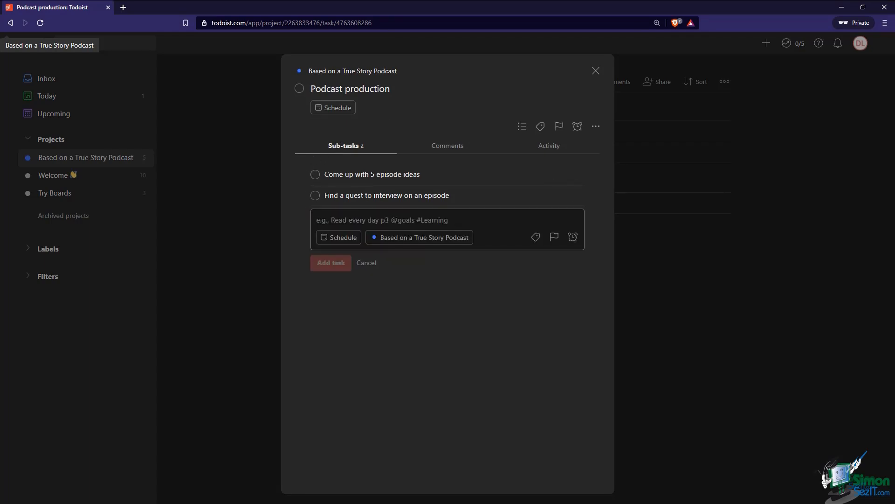
text(Record an)
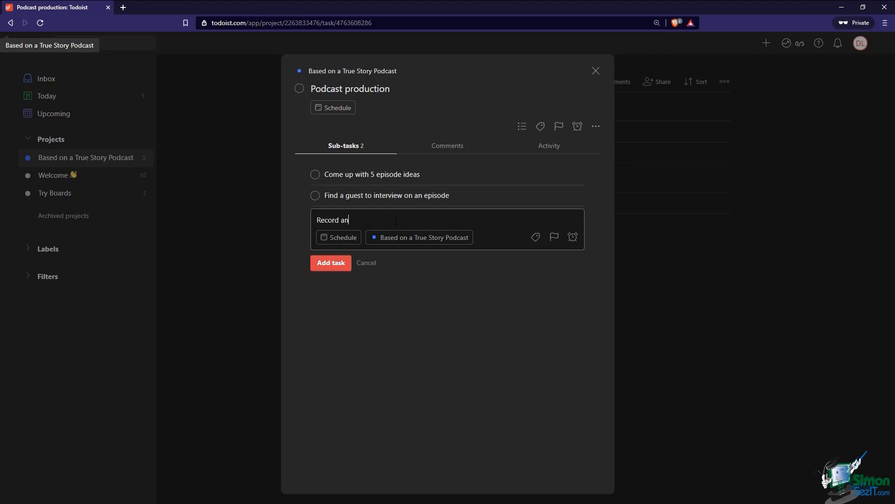
text( episode)
click(342, 262)
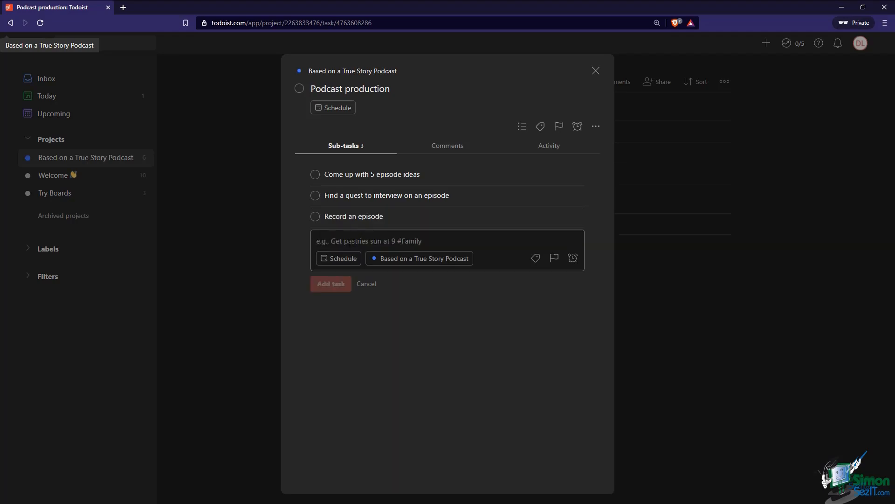
click(367, 284)
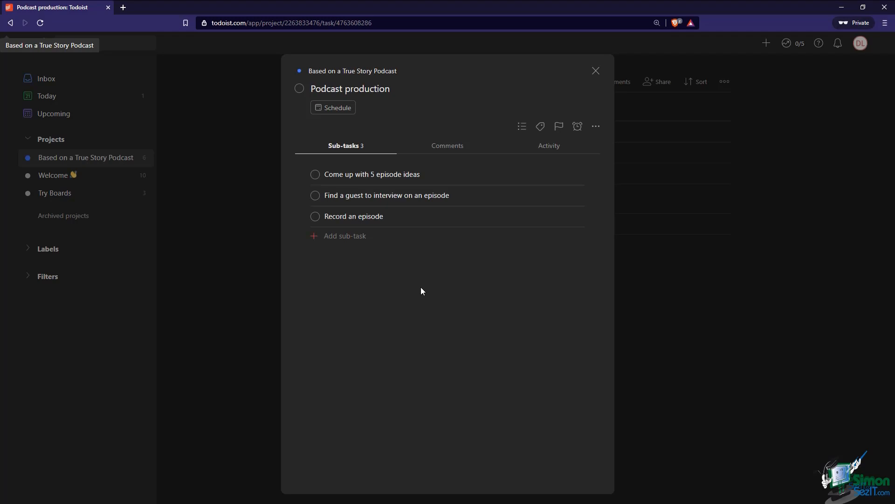
click(445, 146)
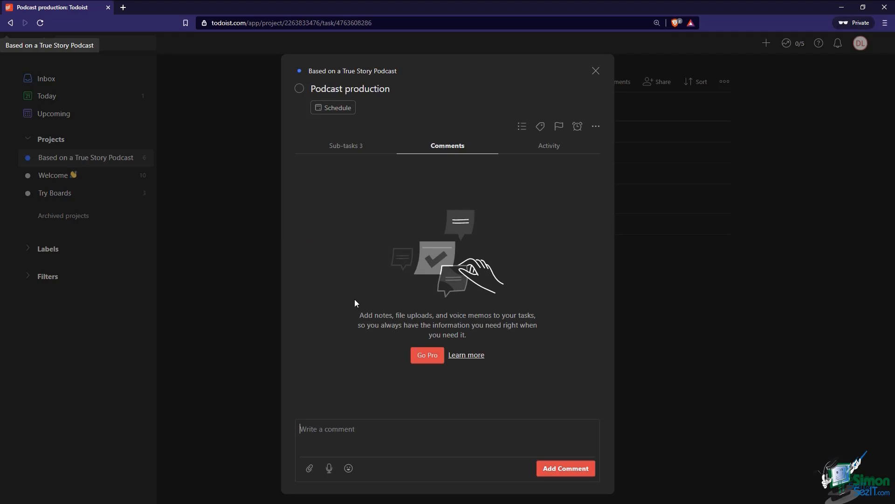
Try posting 'This is a comment' on Podcast production, dismiss the Premium notice, and view its activity
text(This is a comment)
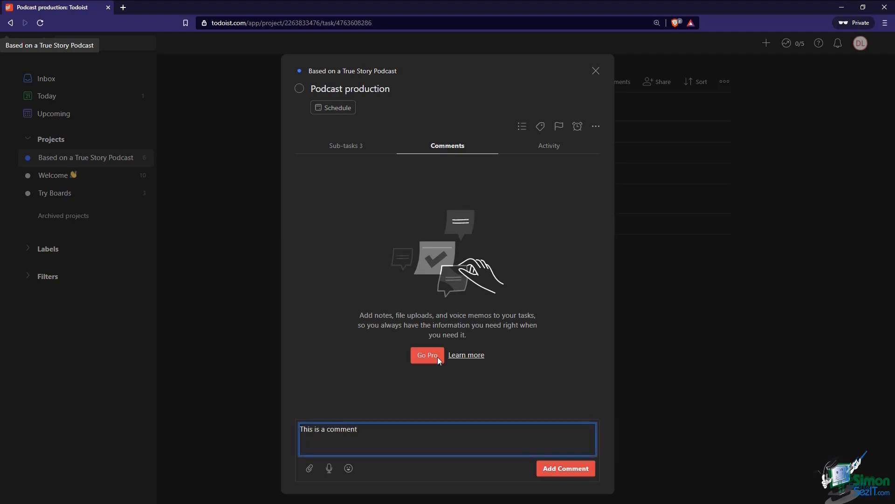
click(568, 468)
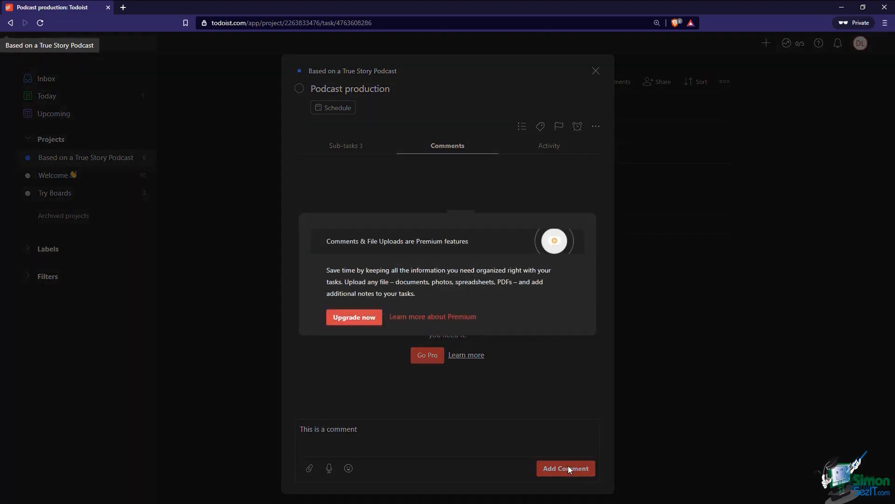
click(522, 350)
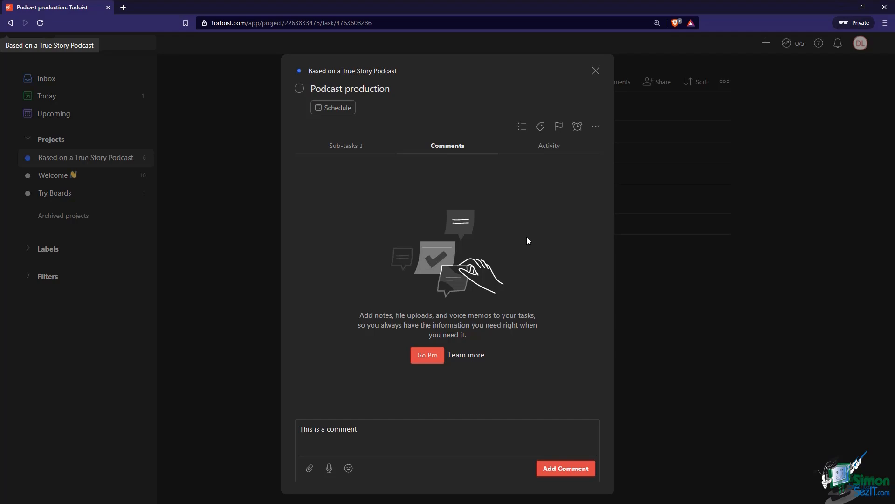
click(547, 146)
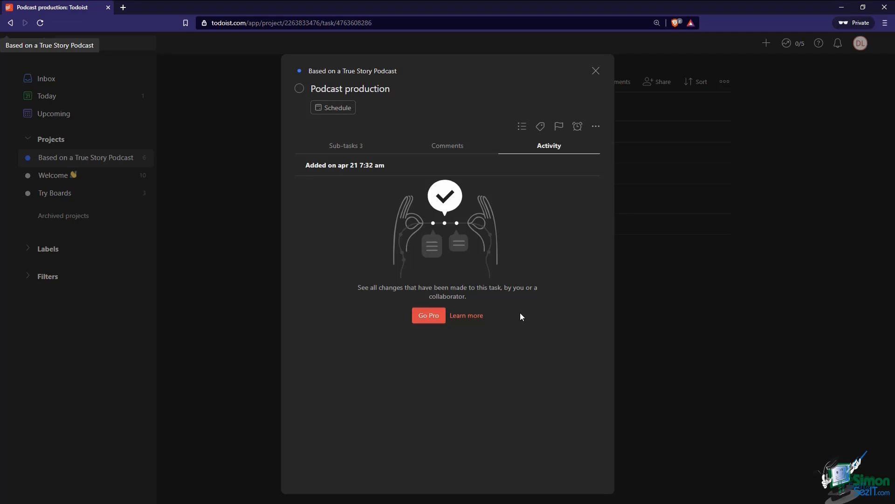
Show Podcast production's three sub-tasks again and bring up the project picker to move it
key(Tab)
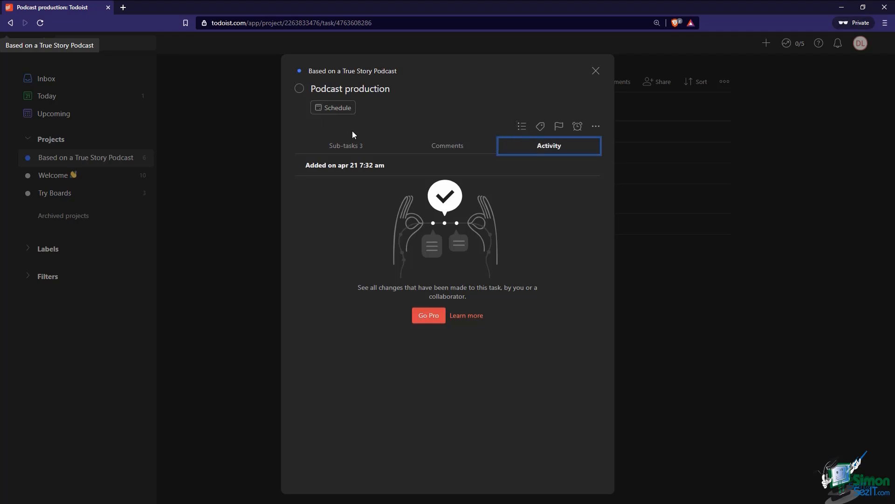
click(356, 144)
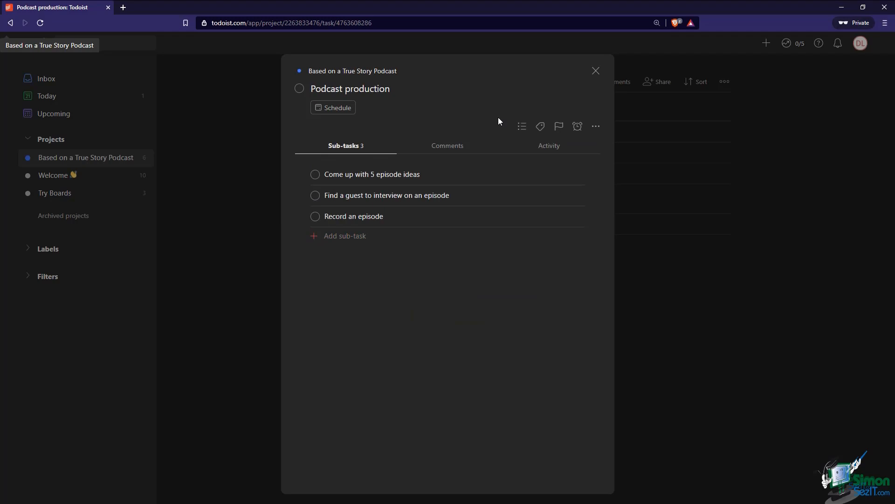
click(520, 127)
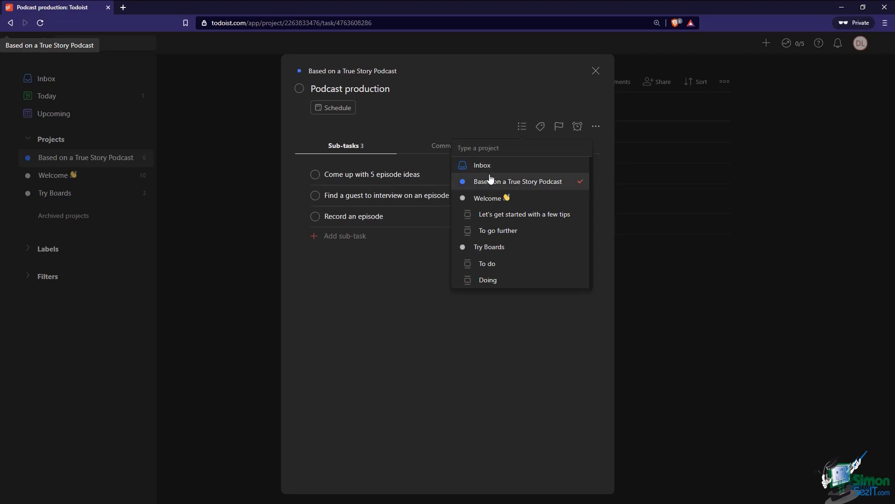
Move Podcast production to the Inbox, check it there, then move it back to Based on a True Story Podcast
click(472, 172)
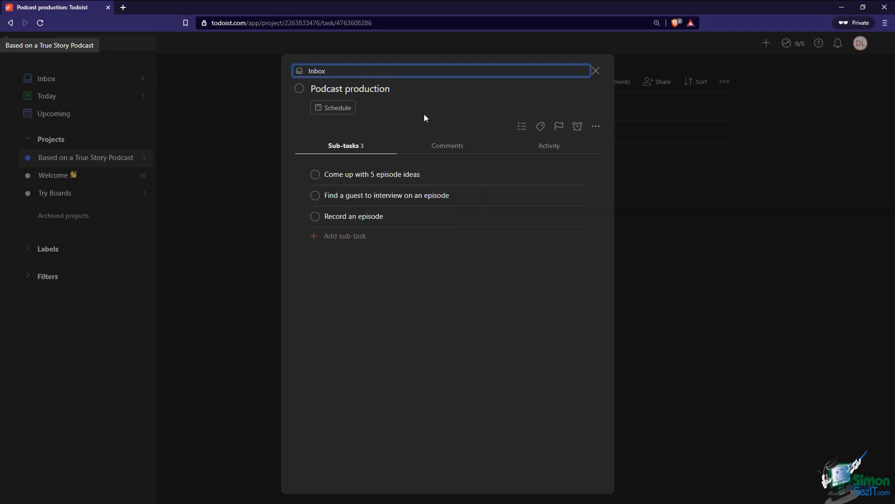
click(328, 74)
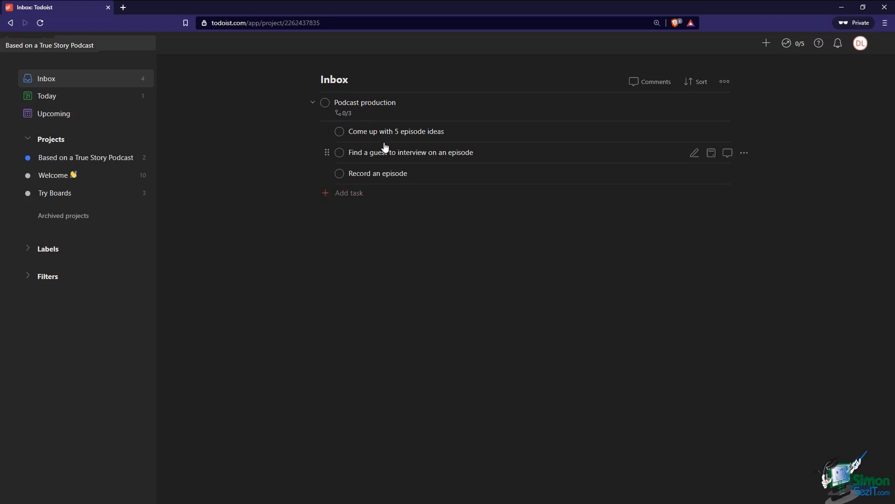
click(448, 116)
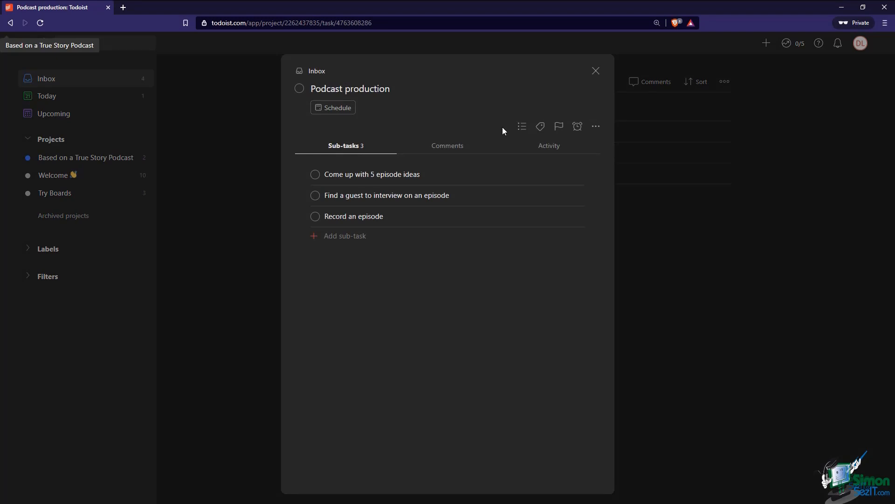
click(522, 126)
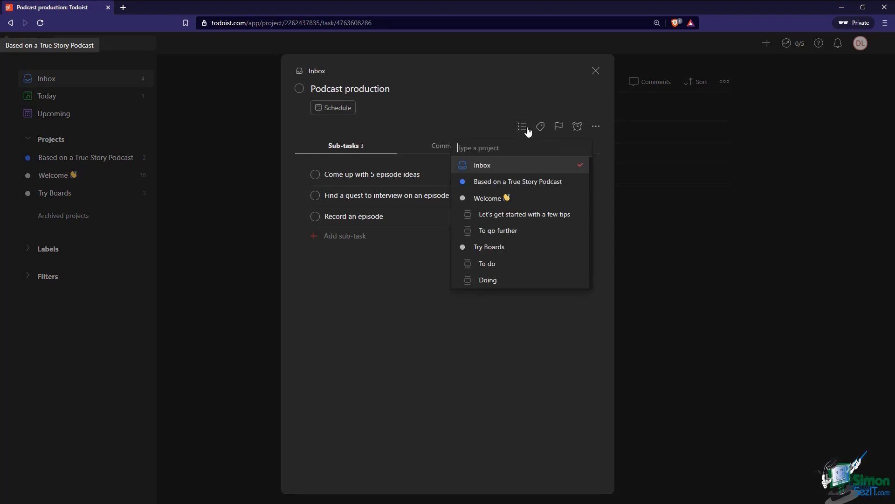
click(517, 183)
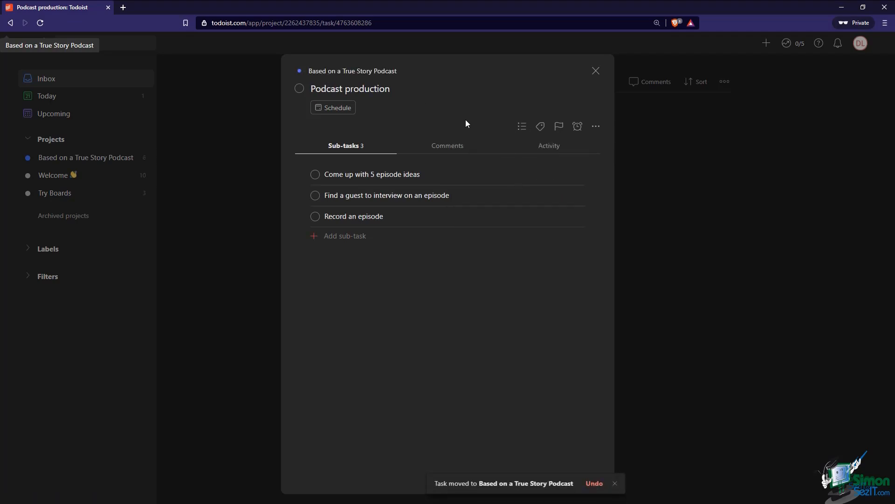
Dismiss the Labels Premium notice, give Podcast production Priority 1, and close its details
click(540, 128)
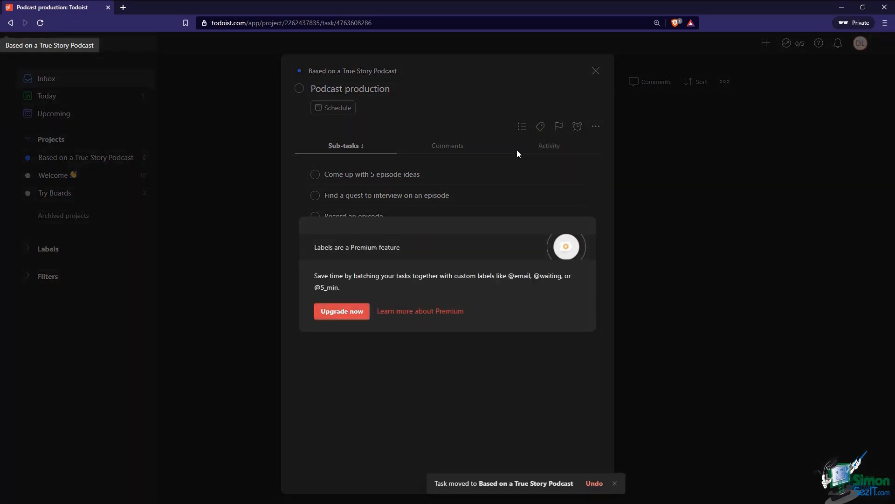
click(519, 152)
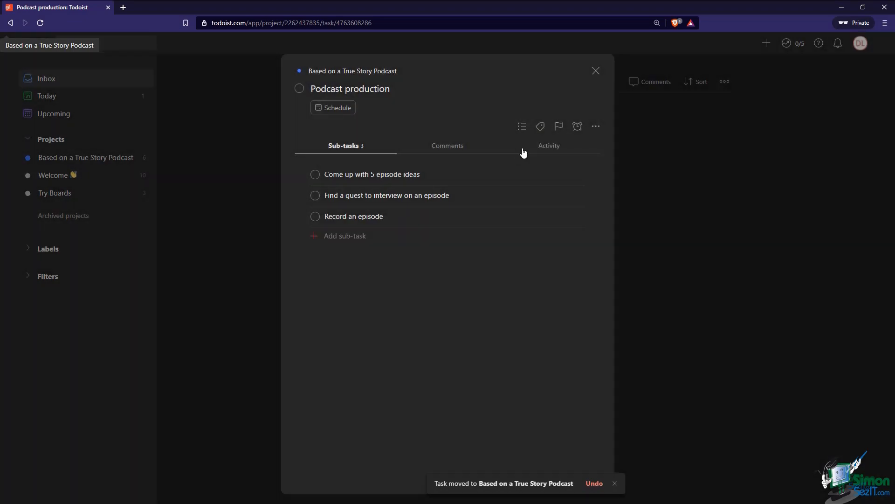
click(559, 128)
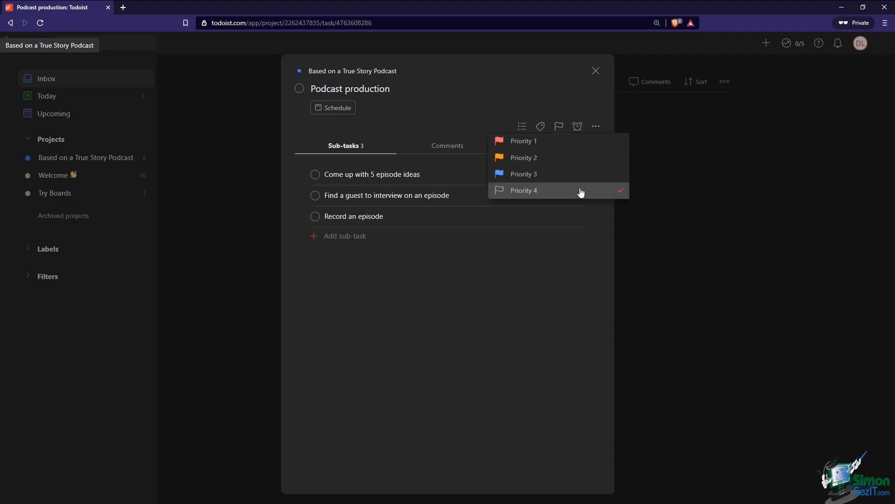
click(580, 150)
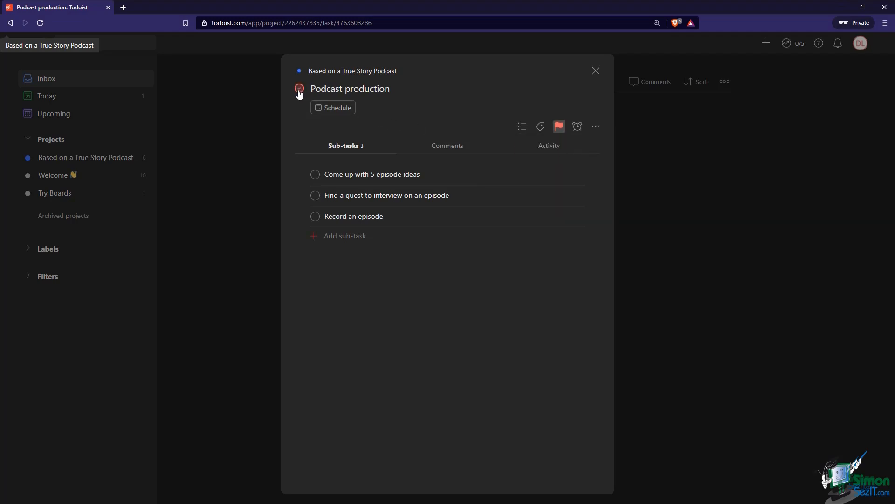
click(642, 118)
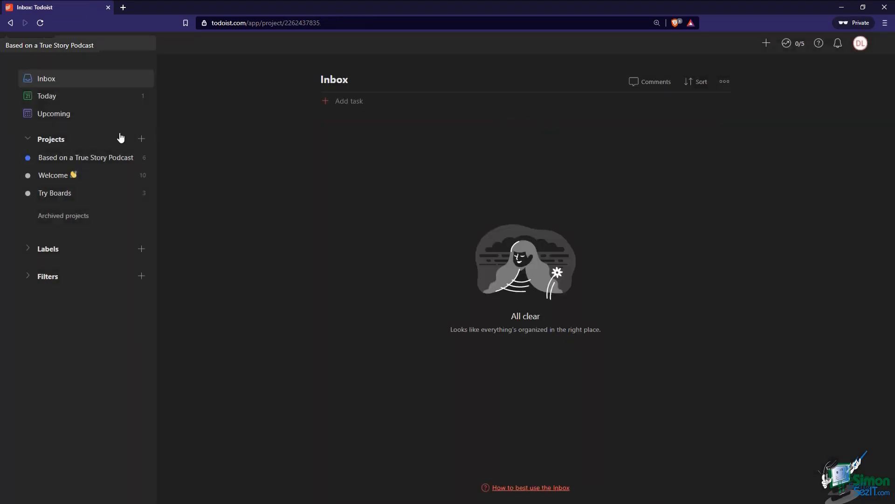
Sort the Based on a True Story Podcast project's tasks by priority
click(100, 158)
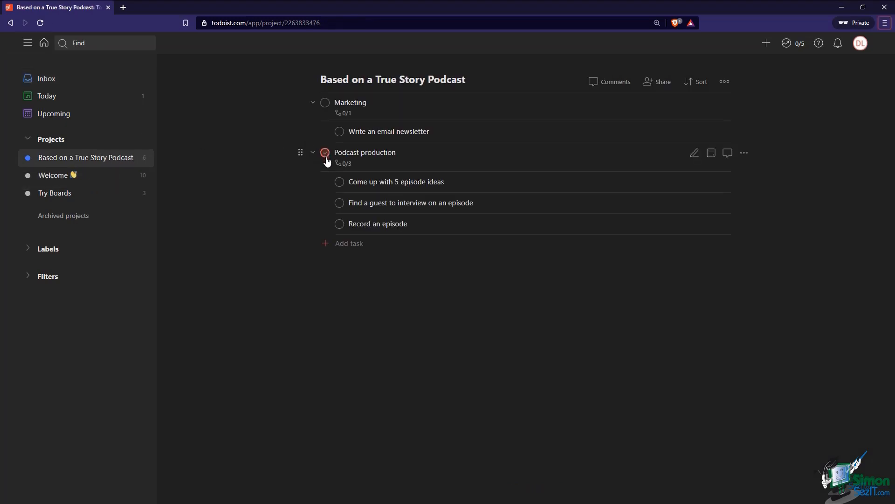
click(696, 82)
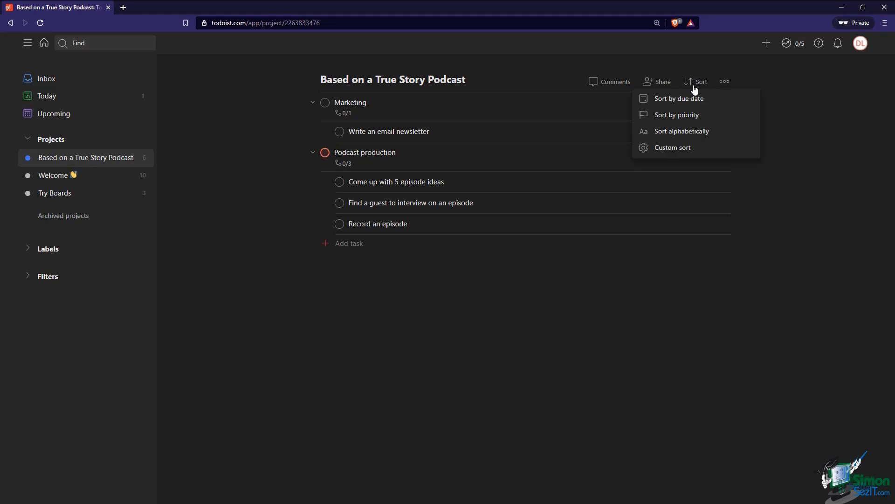
click(684, 117)
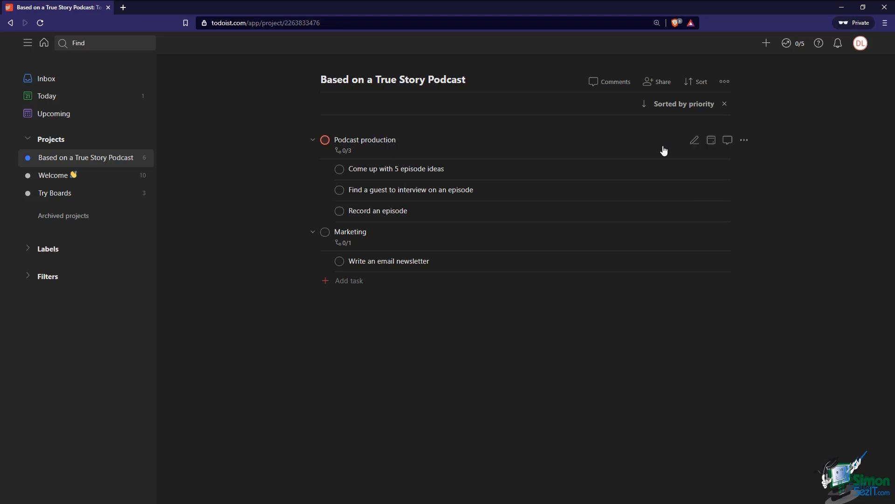
Set Podcast production to Priority 3 and Marketing to Priority 1, then reopen Podcast production
click(744, 141)
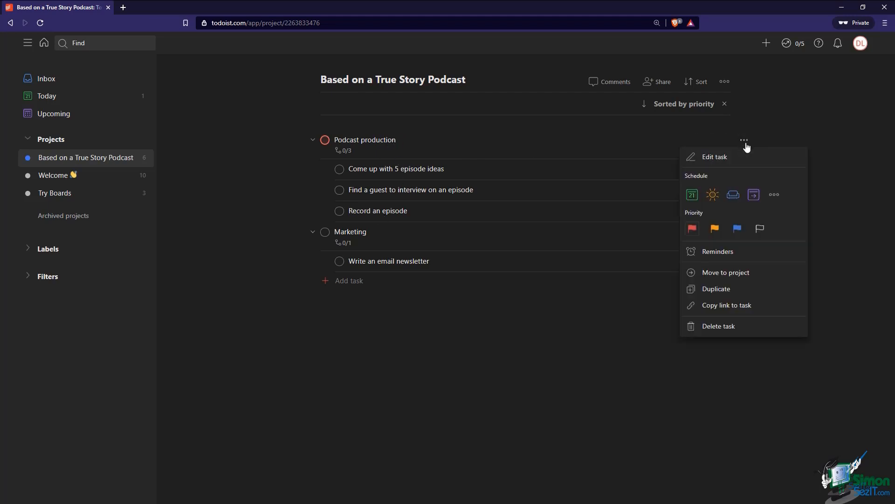
click(736, 229)
click(744, 233)
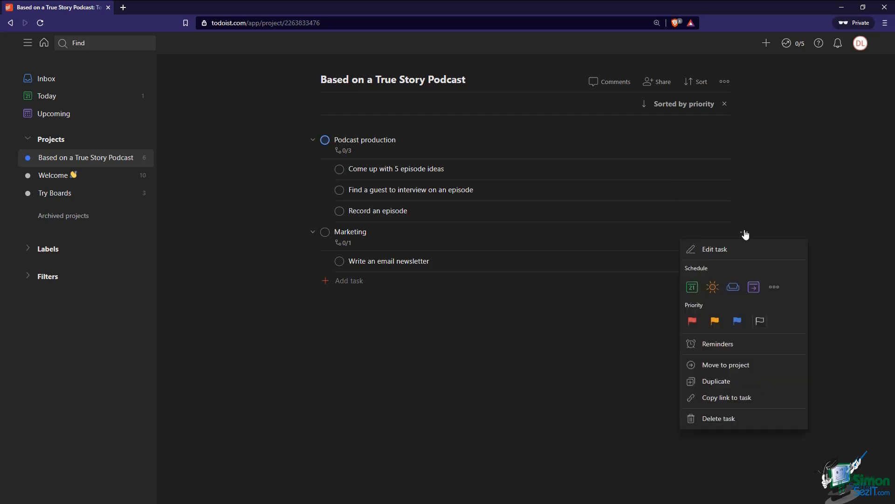
click(692, 320)
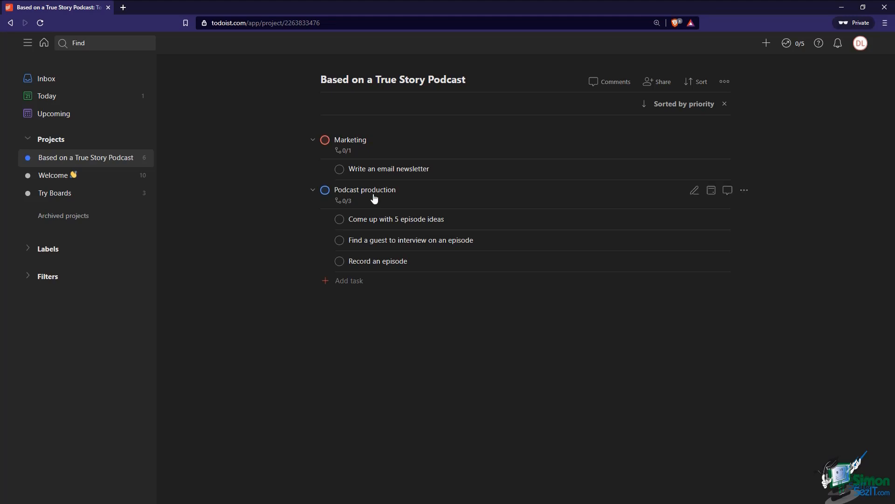
click(410, 194)
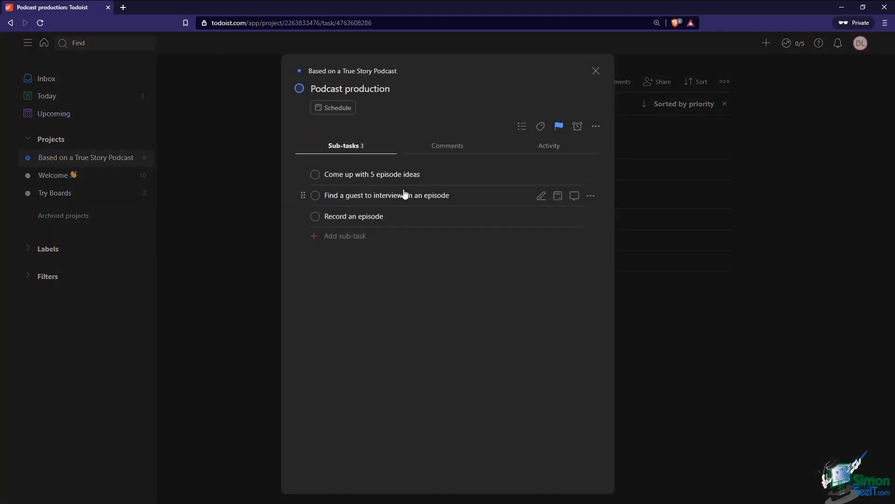
click(577, 129)
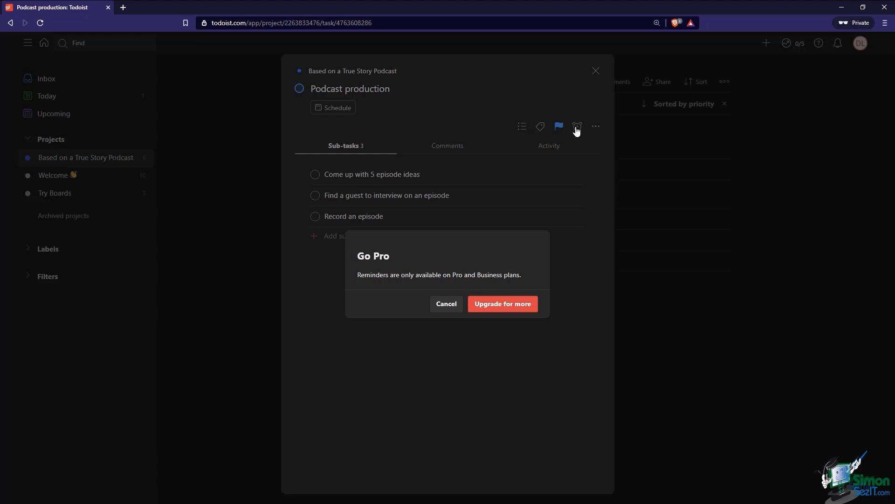
click(449, 309)
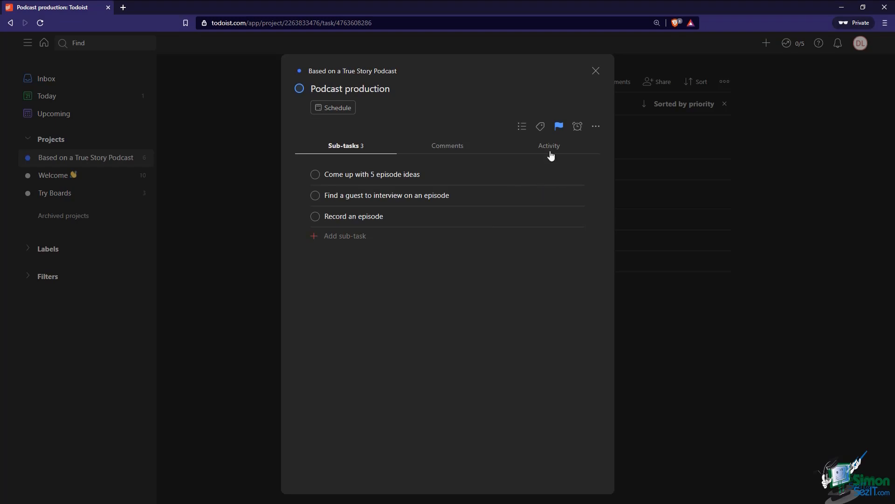
Start renaming Podcast production twice and cancel, leaving the title unchanged
click(595, 127)
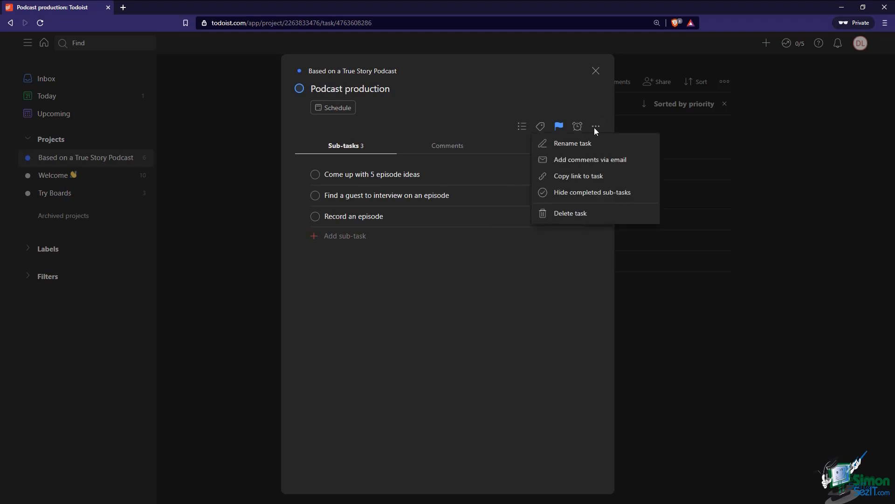
click(582, 145)
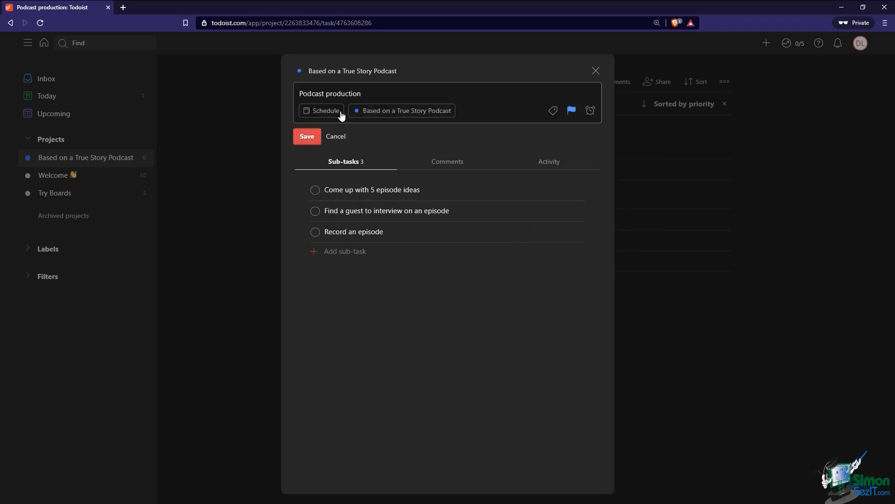
click(336, 137)
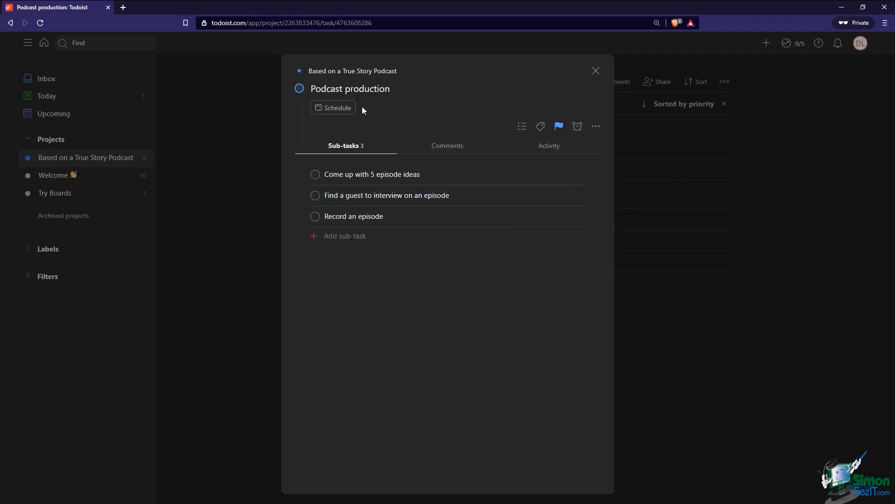
click(409, 91)
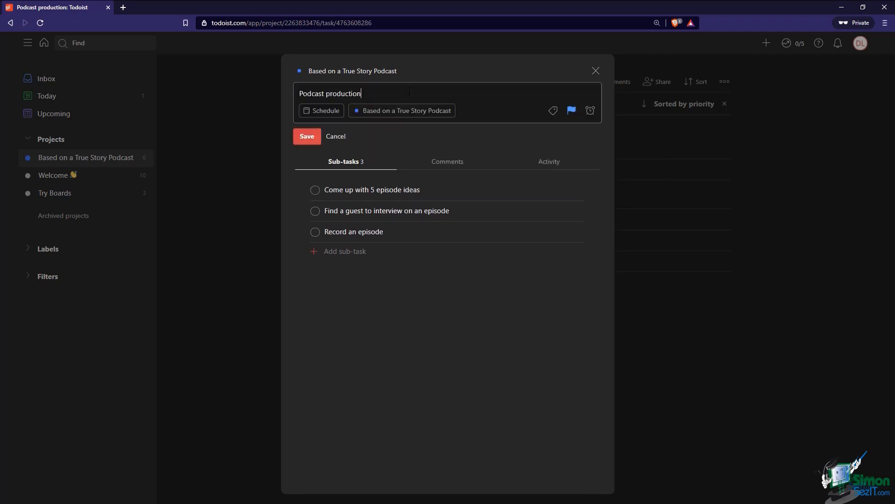
click(345, 140)
Try adding comments by email, dismiss the Premium upsell, and show the task's comments
click(596, 126)
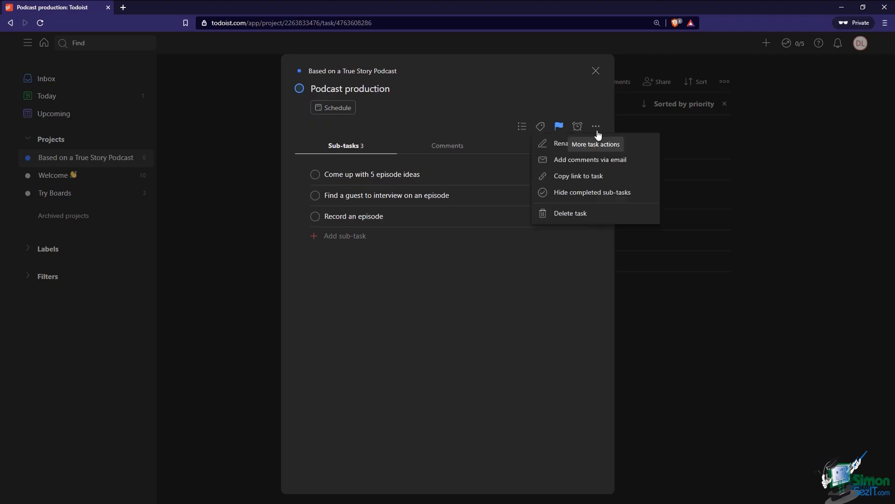
click(597, 161)
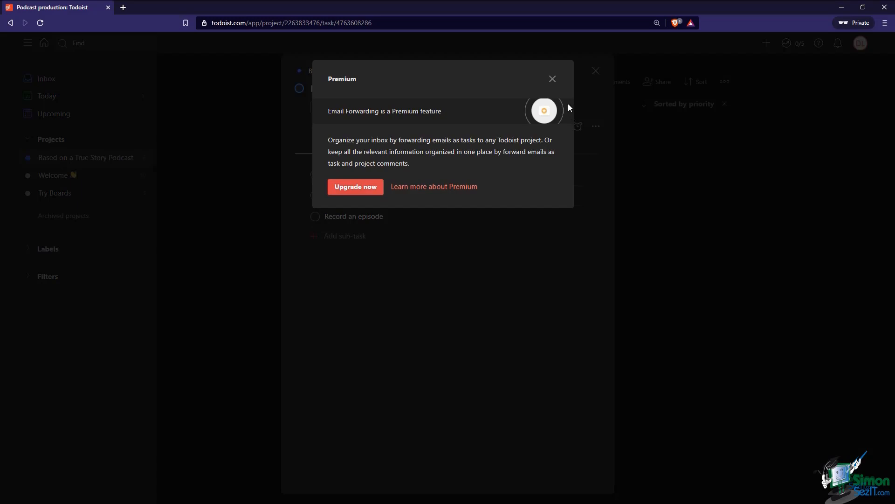
click(552, 79)
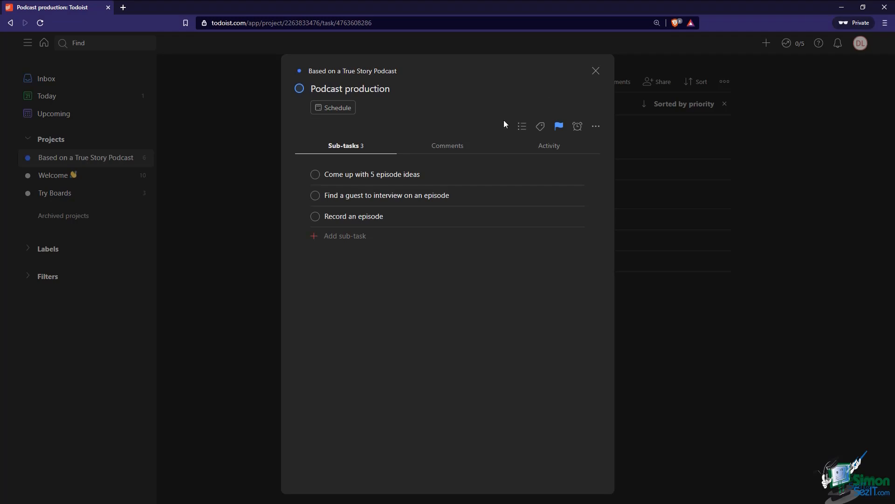
click(464, 143)
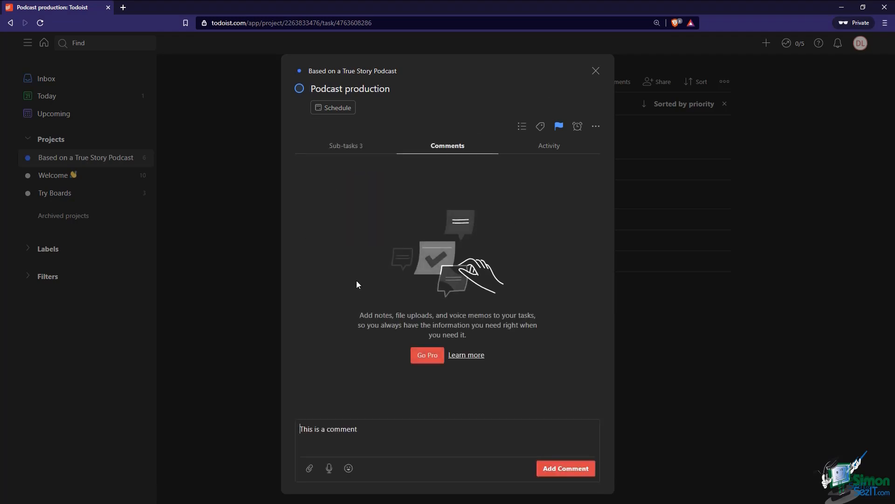
Copy Podcast production's task link and paste it into the browser address bar
click(597, 127)
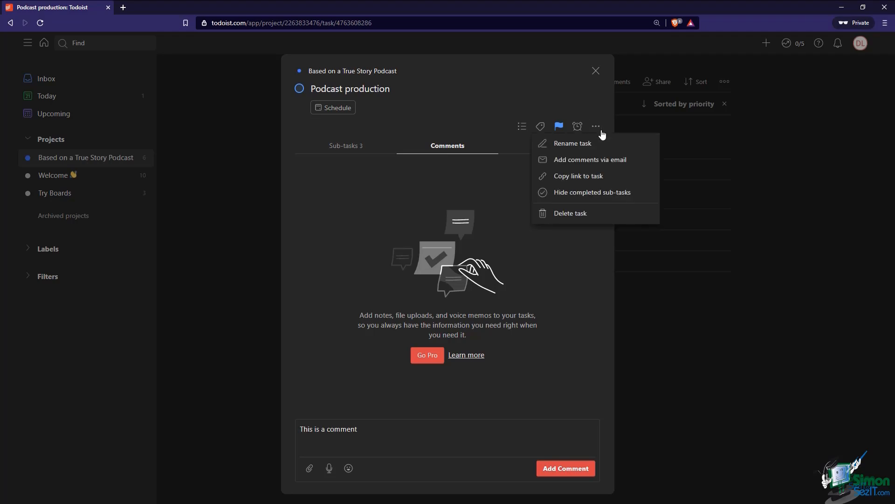
click(620, 186)
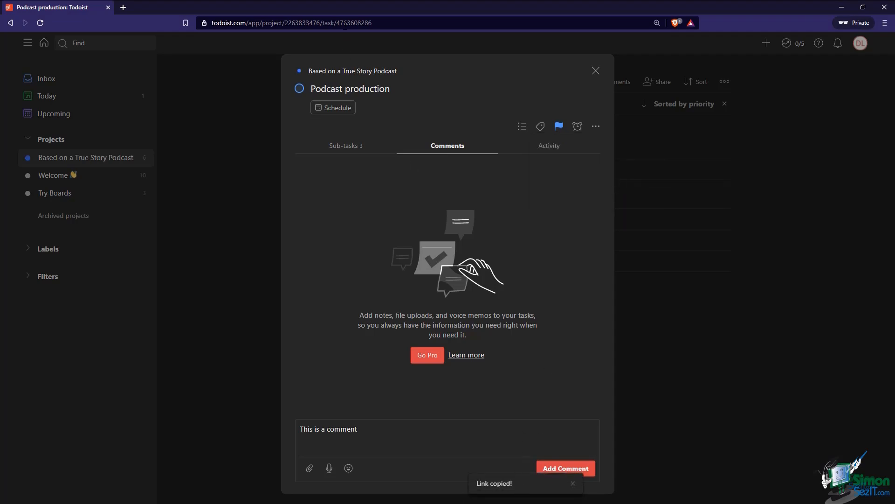
click(345, 23)
key(ctrl+v)
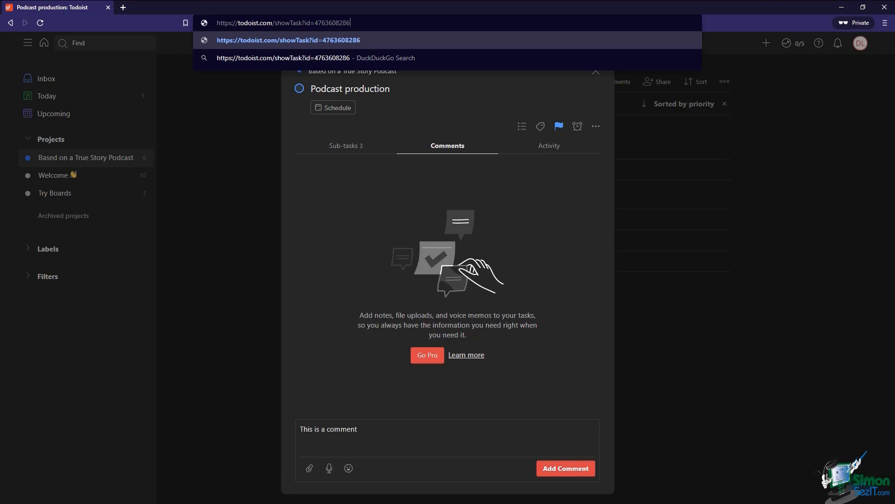
click(488, 184)
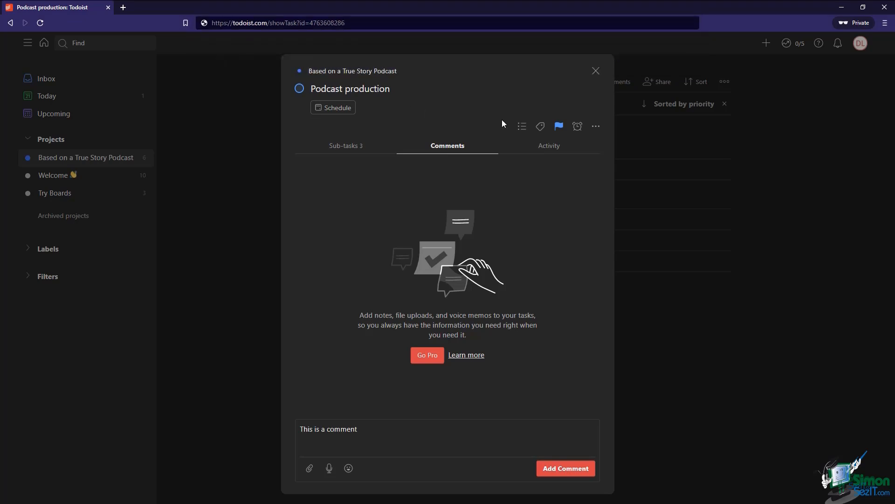
click(596, 126)
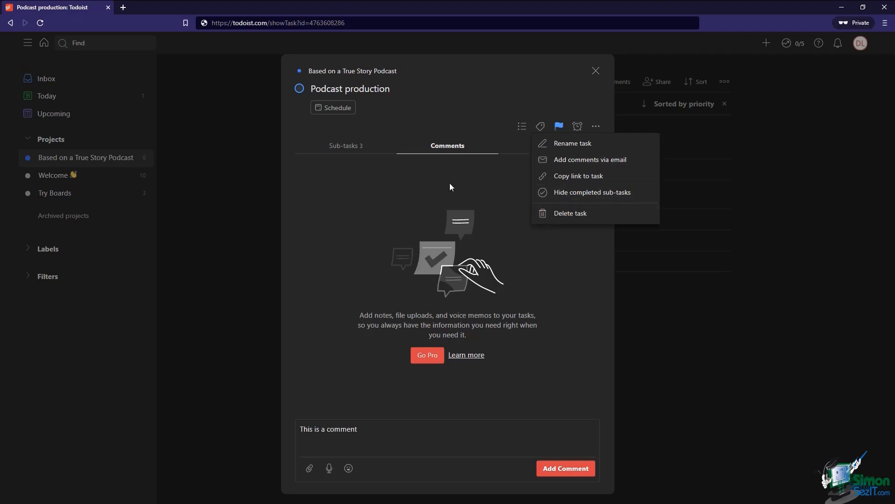
Complete the Record an episode sub-task and toggle Hide completed sub-tasks on and off
click(360, 150)
click(360, 150)
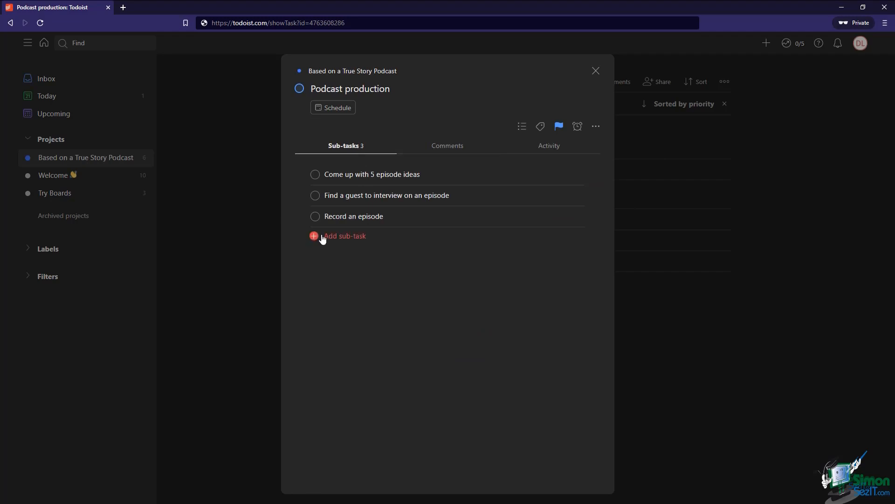
click(314, 217)
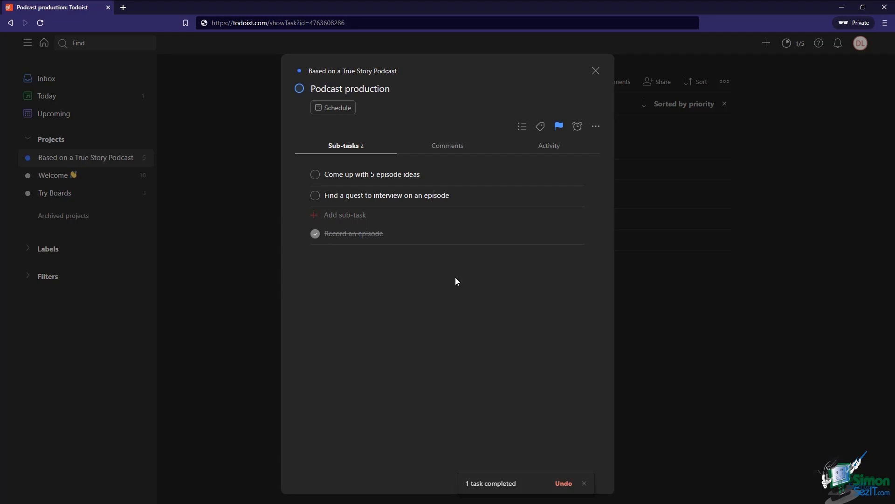
click(596, 126)
click(600, 199)
click(600, 199)
click(601, 199)
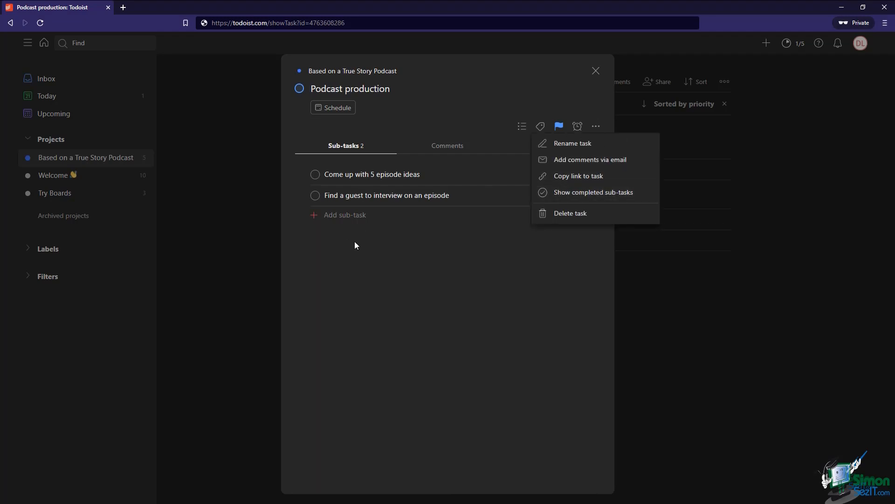
click(631, 193)
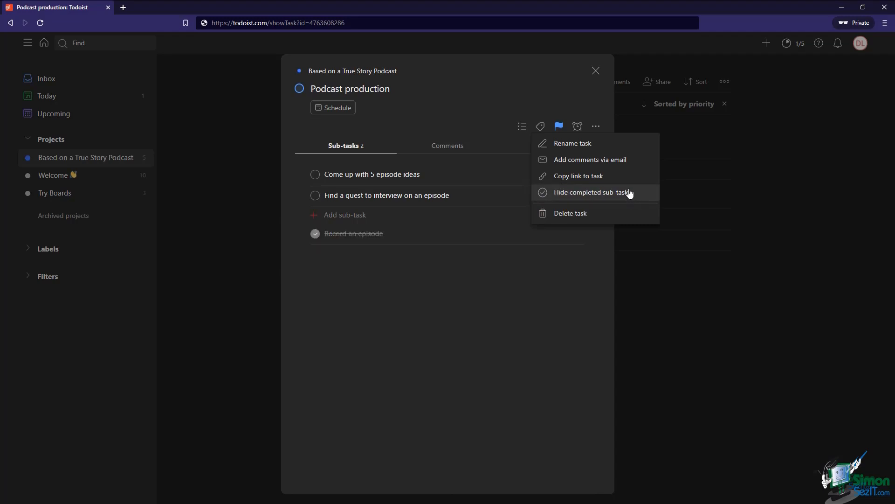
Cancel deleting the task, mark Record an episode not done, and close the task details
click(605, 220)
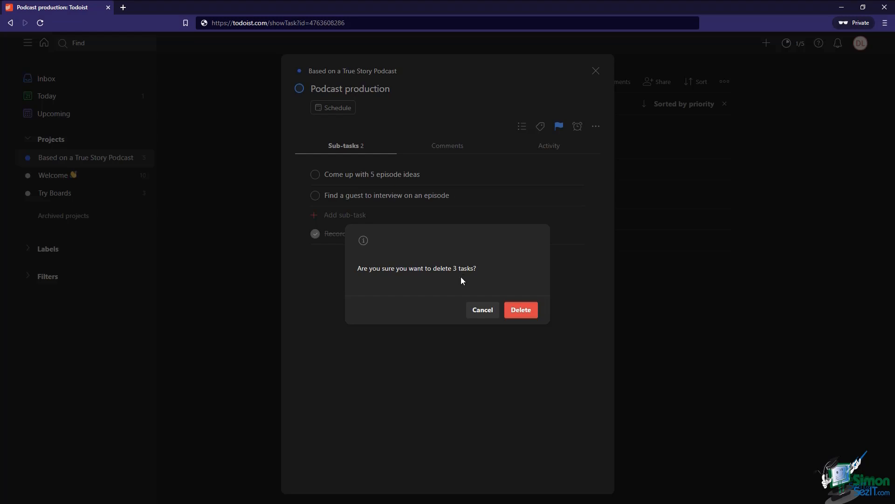
click(479, 309)
click(316, 234)
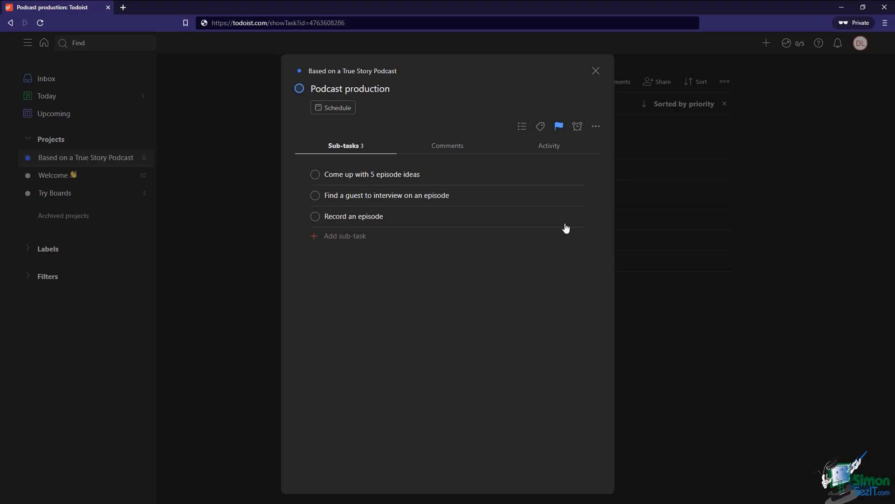
click(595, 70)
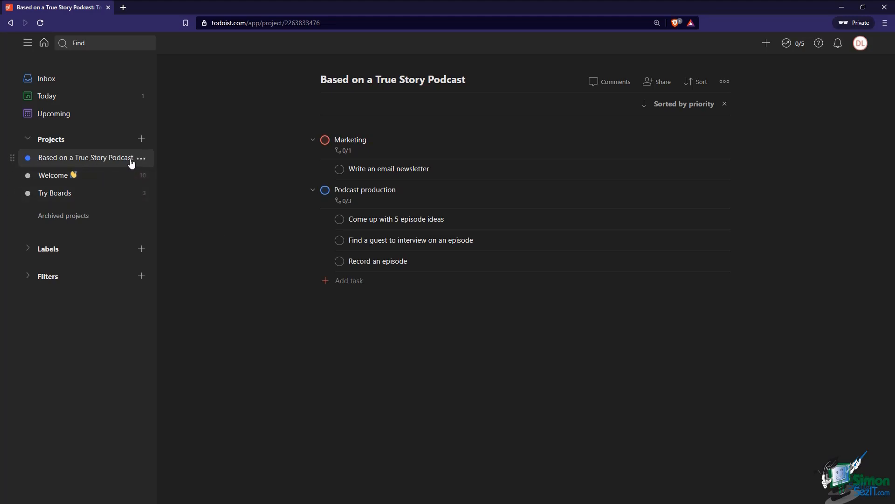
Add a project named 'Podcast production' below Based on a True Story Podcast
click(142, 158)
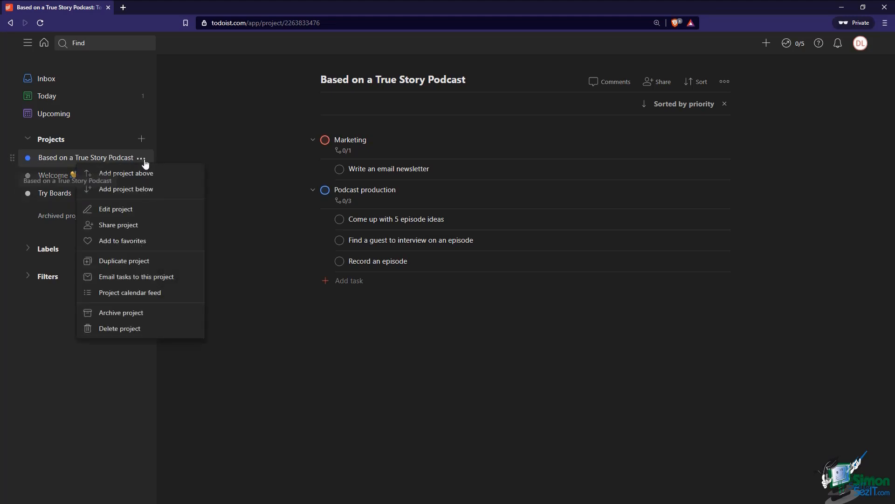
click(135, 189)
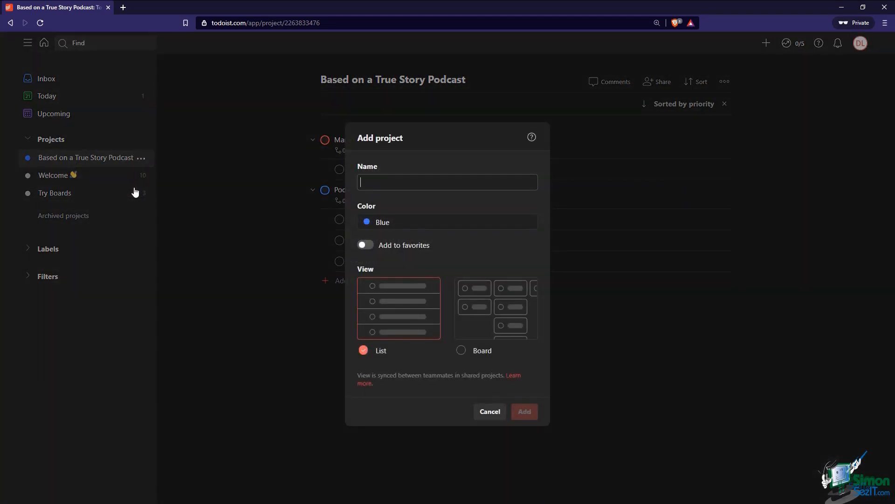
text(Podcast production)
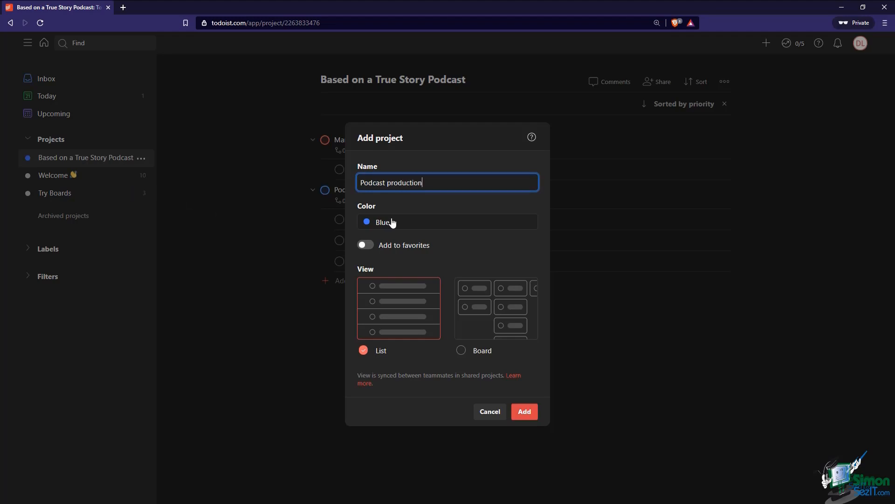
click(525, 412)
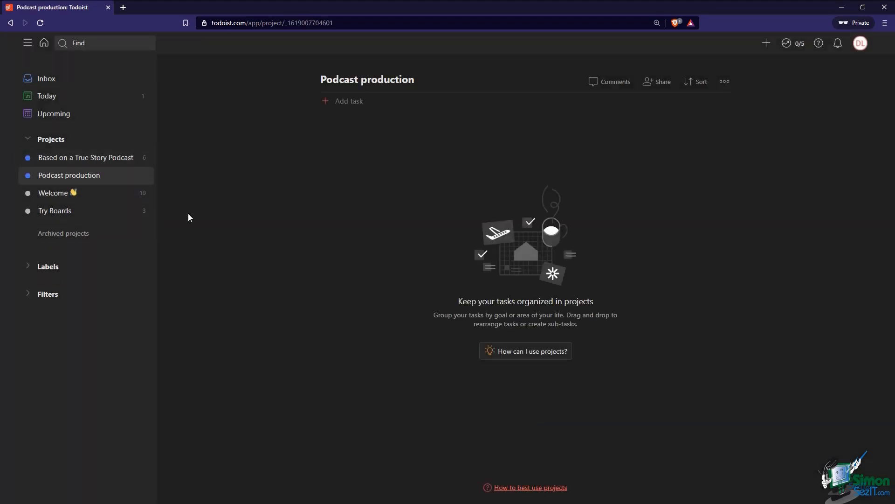
Add a second project named 'Marketing' below the podcast project
click(140, 158)
click(146, 190)
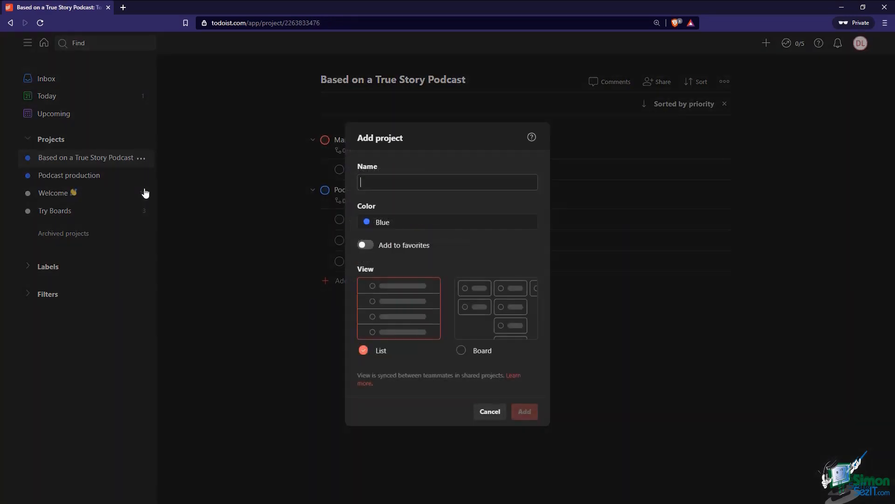
text(Marketing)
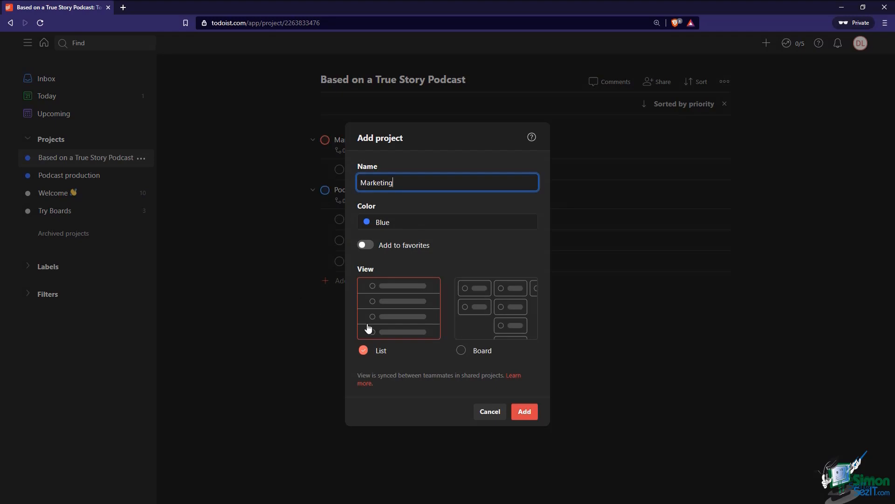
click(522, 412)
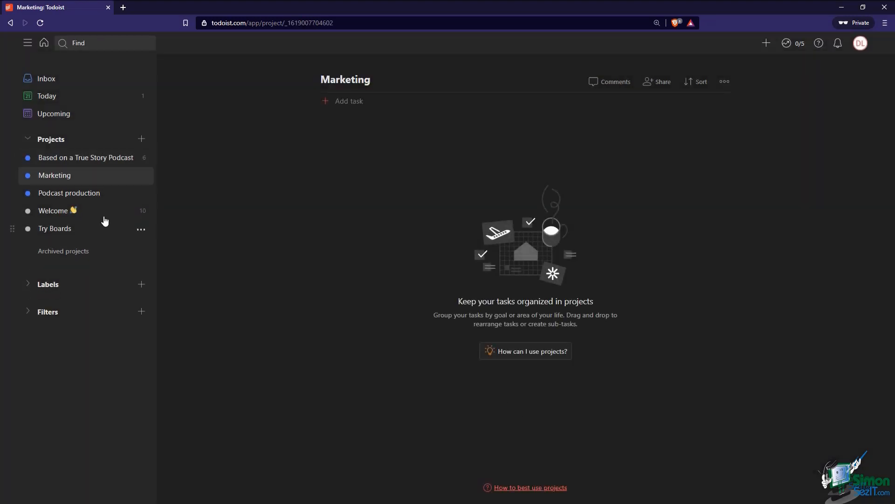
Nest Marketing and Podcast production under Based on a True Story Podcast, then open the parent project
drag(16, 181, 82, 199)
click(70, 167)
drag(70, 167, 73, 167)
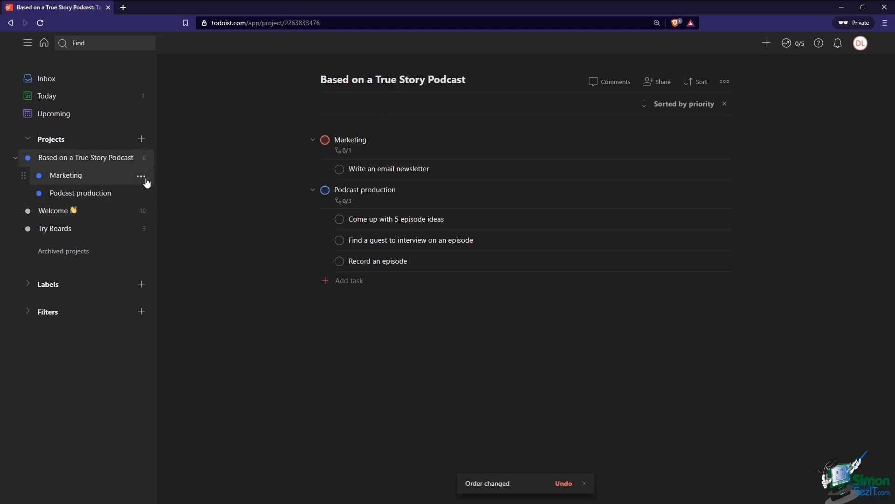
click(73, 175)
click(71, 193)
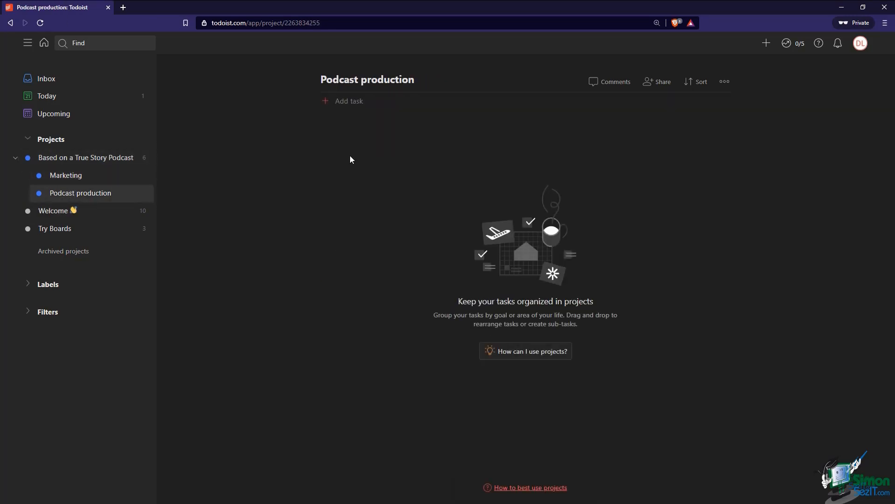
click(118, 159)
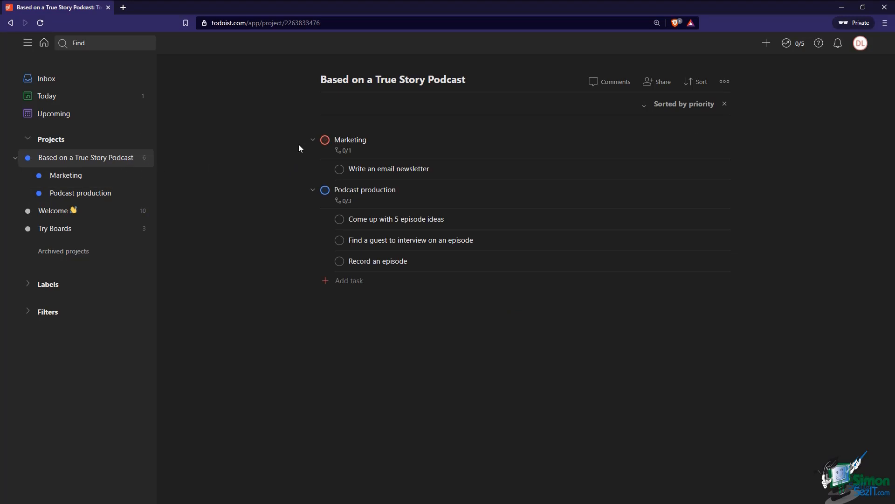
Move the Marketing task into the Marketing project
click(379, 146)
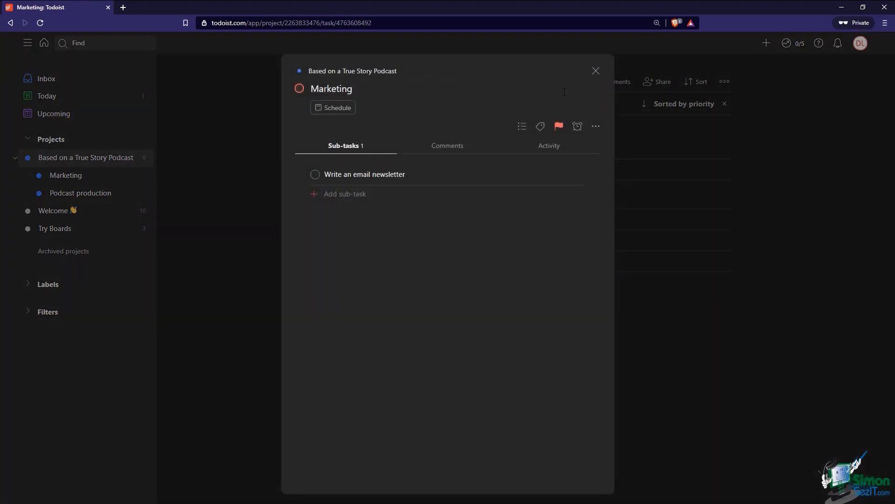
click(522, 127)
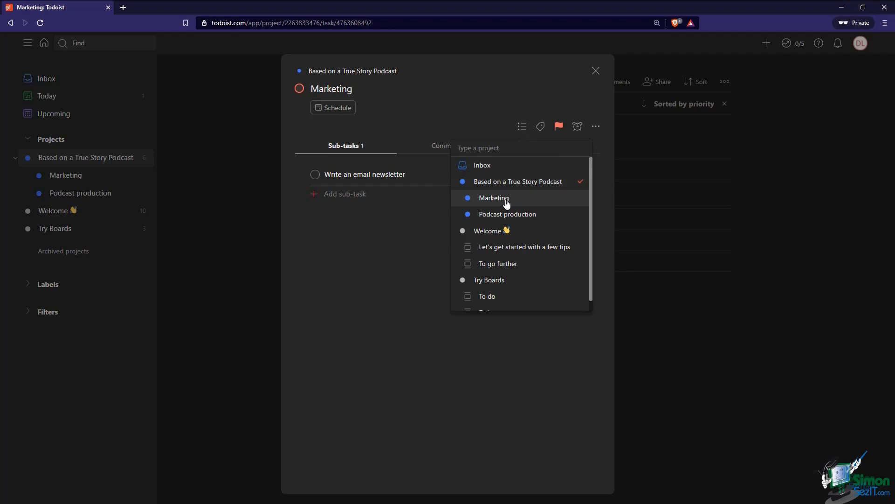
click(558, 200)
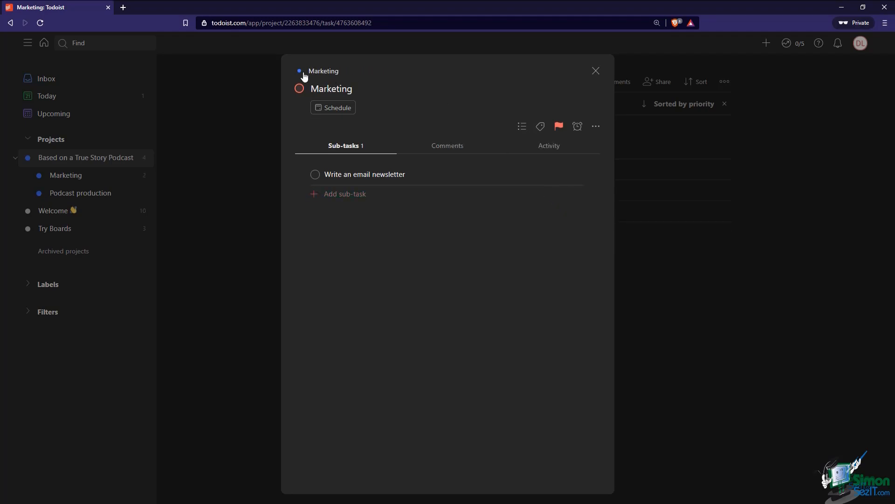
click(596, 71)
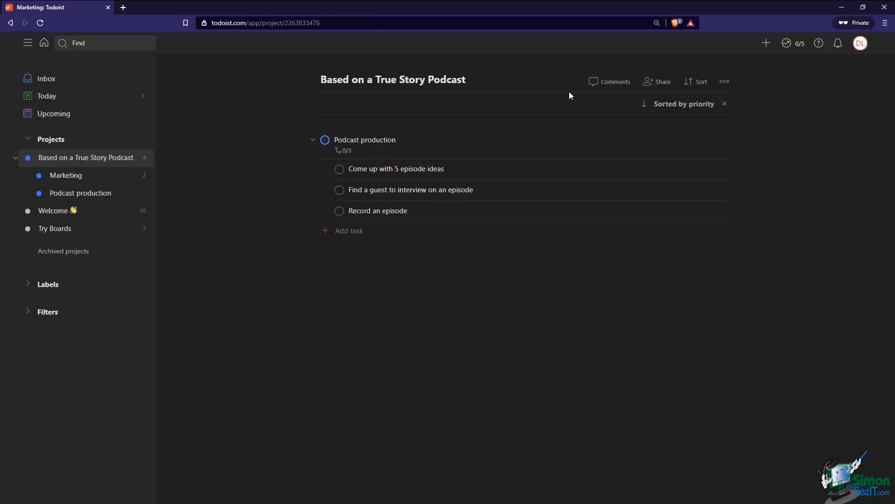
Make 'Write an email newsletter' standalone, complete the empty Marketing task, and return to the parent project
click(102, 178)
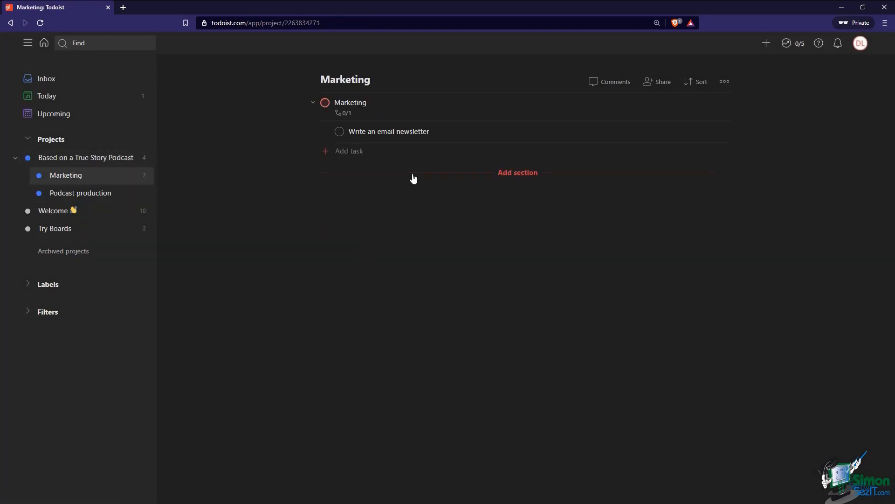
drag(326, 133, 300, 137)
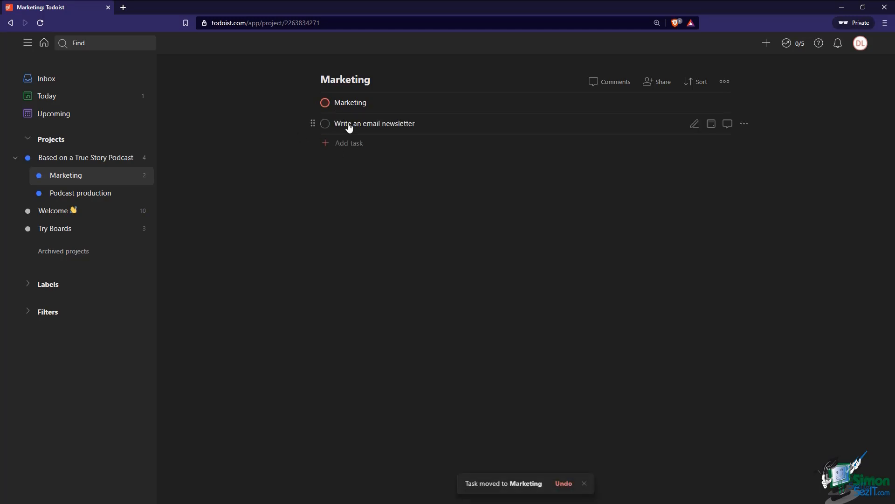
click(324, 105)
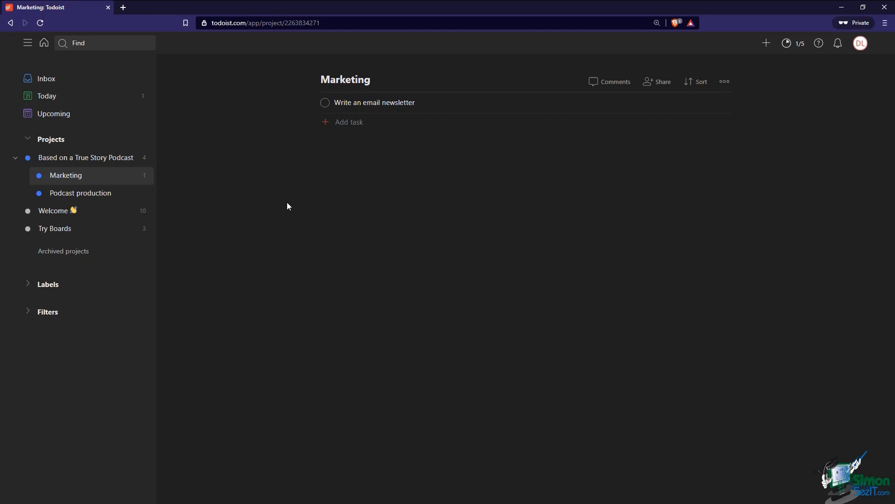
click(101, 161)
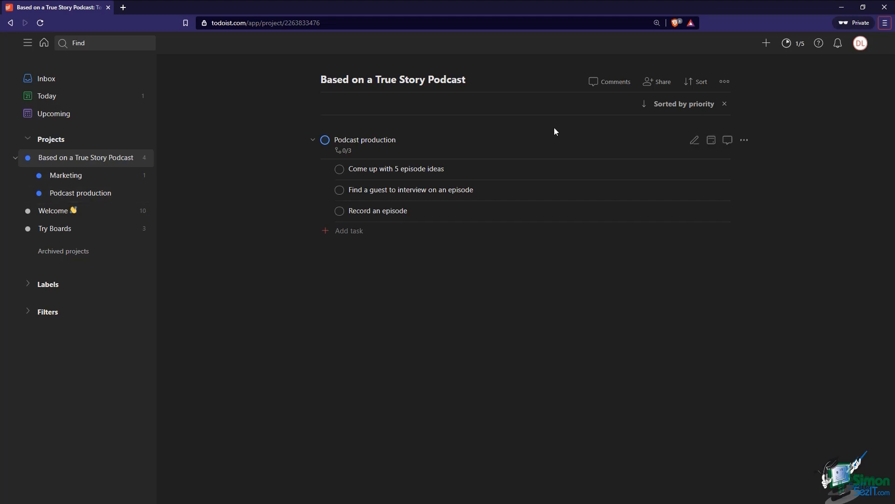
Clear the priority sort and move the Podcast production task into its own project
click(724, 105)
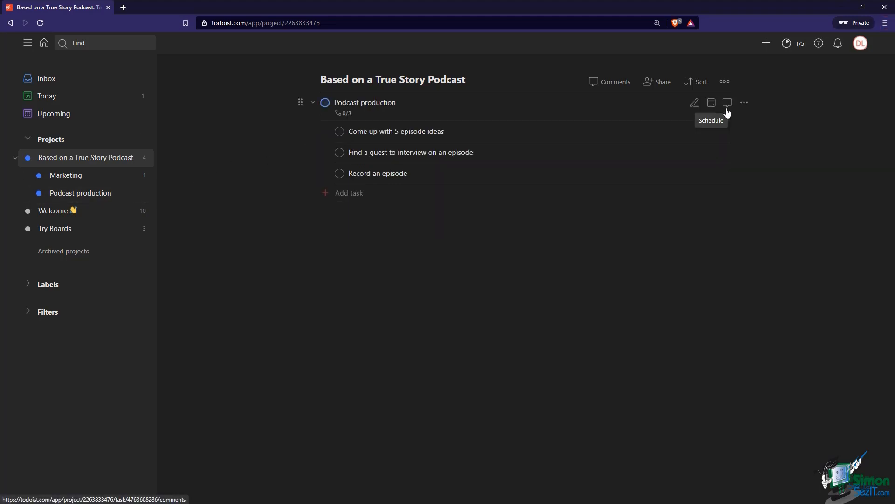
drag(301, 102, 74, 199)
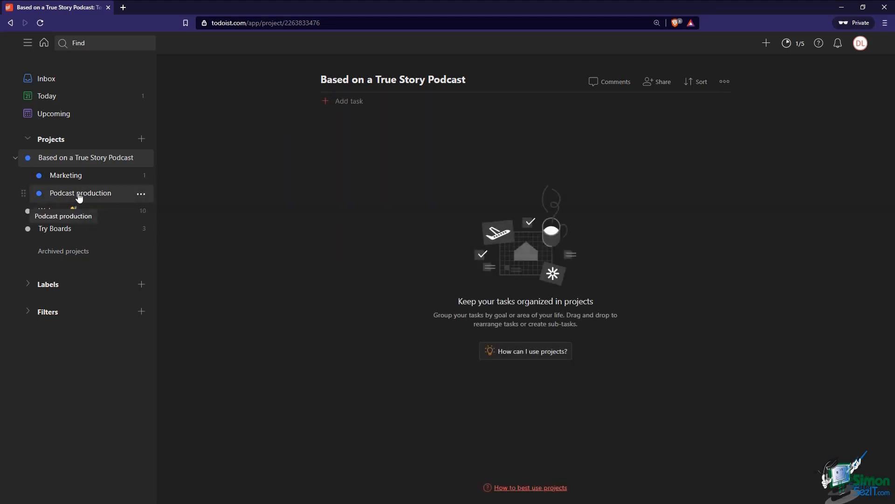
click(89, 193)
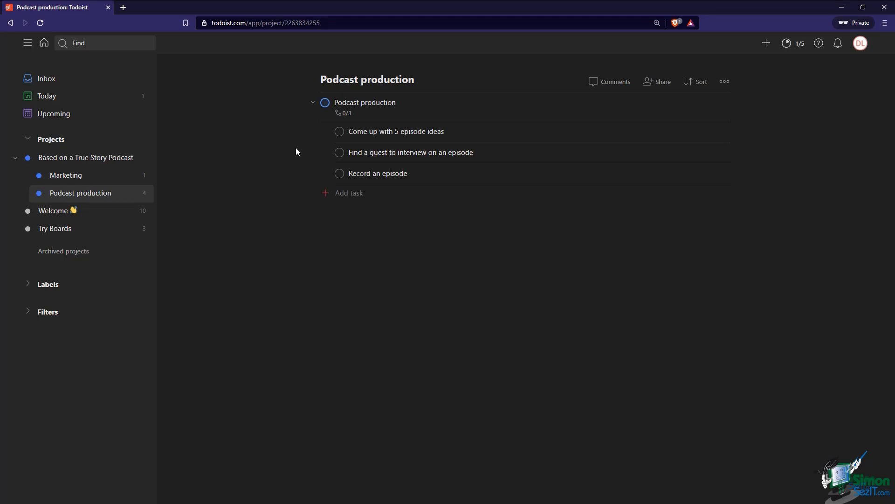
Un-indent 'Come up with 5 episode ideas', 'Find a guest' and 'Record an episode' to top level
drag(330, 131, 331, 96)
drag(326, 150, 301, 124)
drag(326, 175, 334, 150)
drag(335, 150, 385, 160)
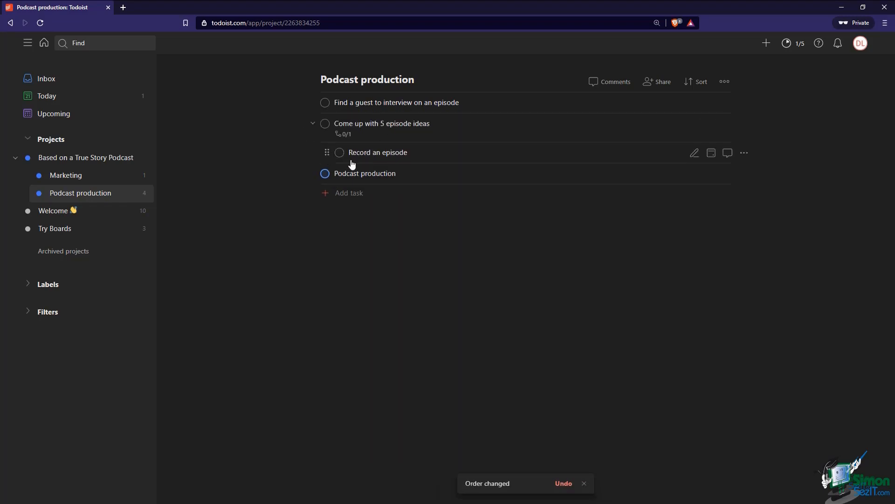
drag(330, 162, 317, 133)
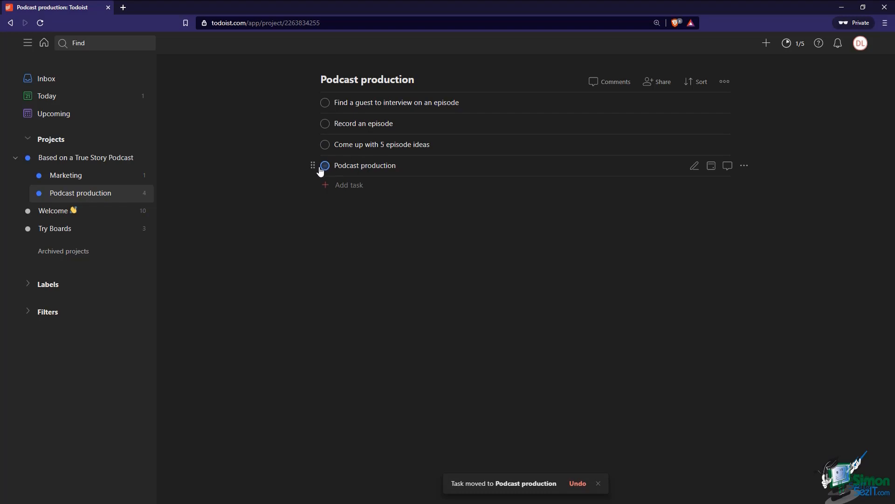
Delete the leftover Podcast production task
click(744, 167)
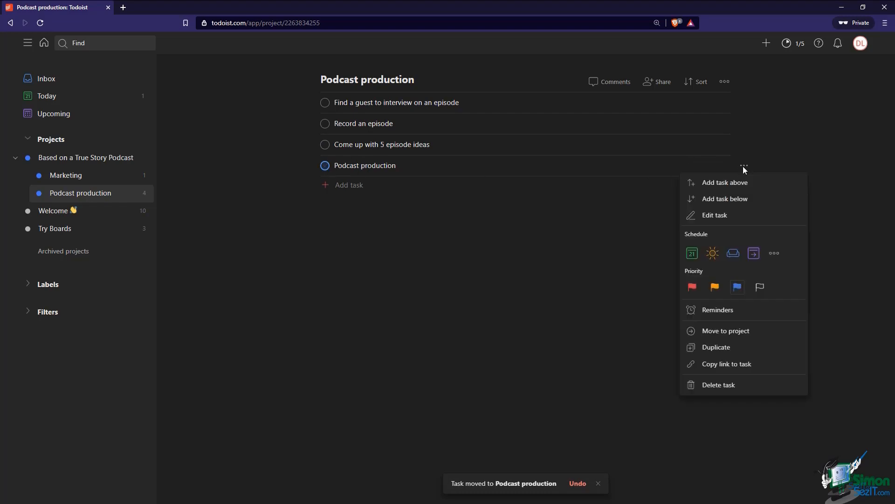
click(721, 387)
click(519, 310)
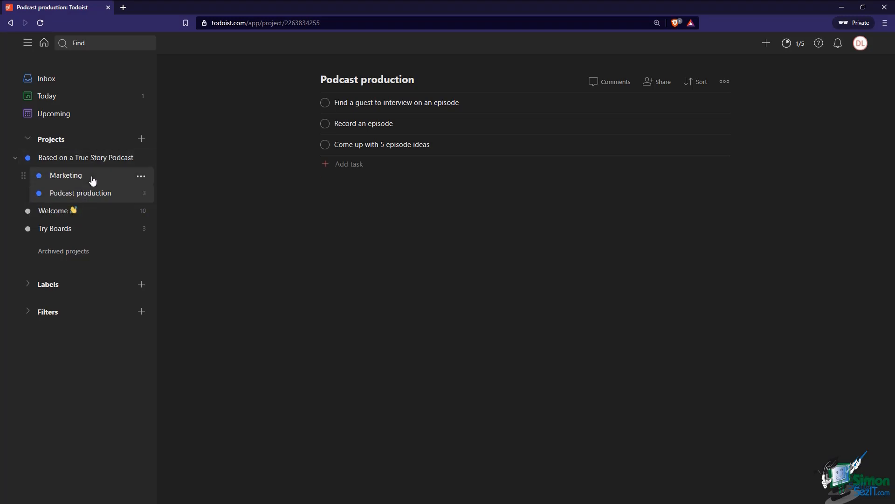
Browse the parent, Marketing and Podcast production projects, then open Podcast production's options menu
click(94, 160)
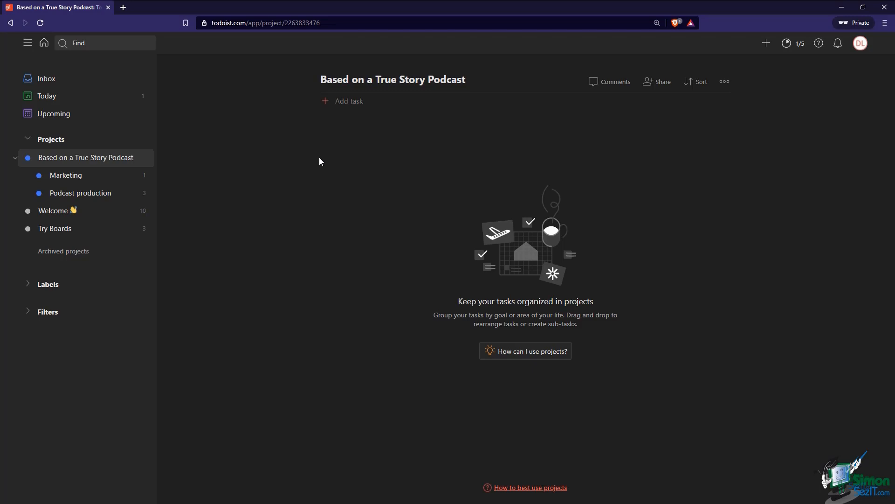
click(136, 175)
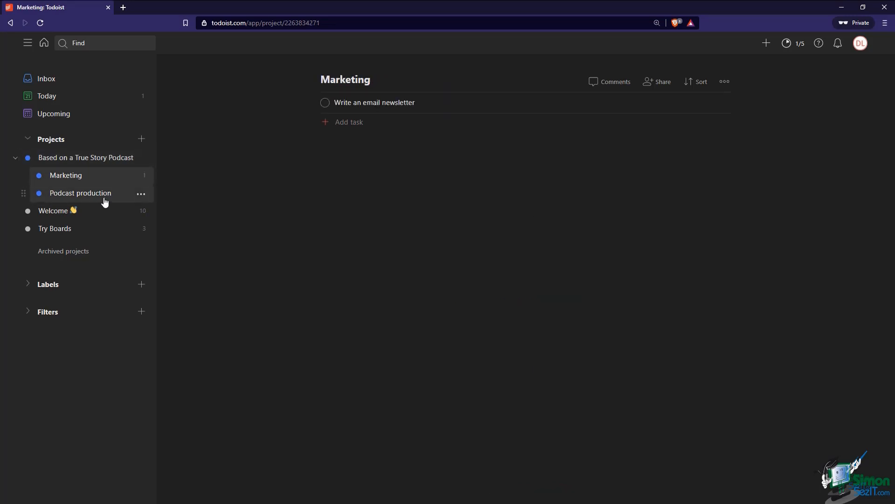
click(103, 199)
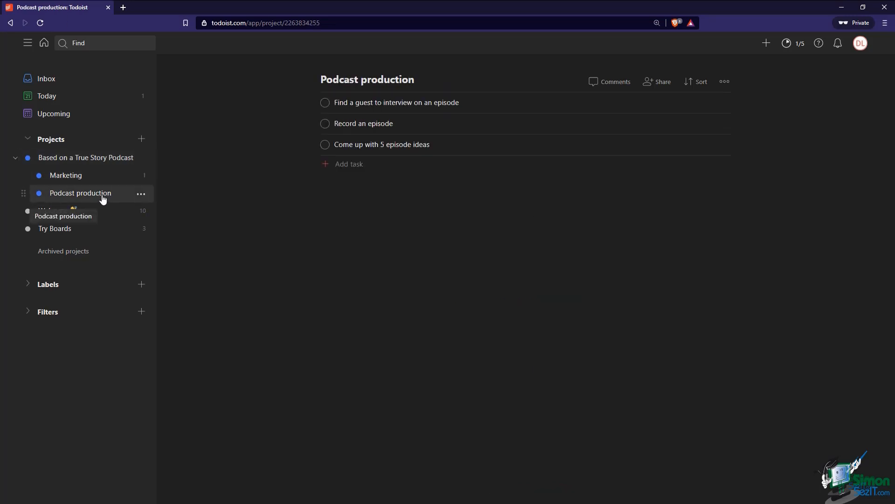
click(92, 162)
click(89, 177)
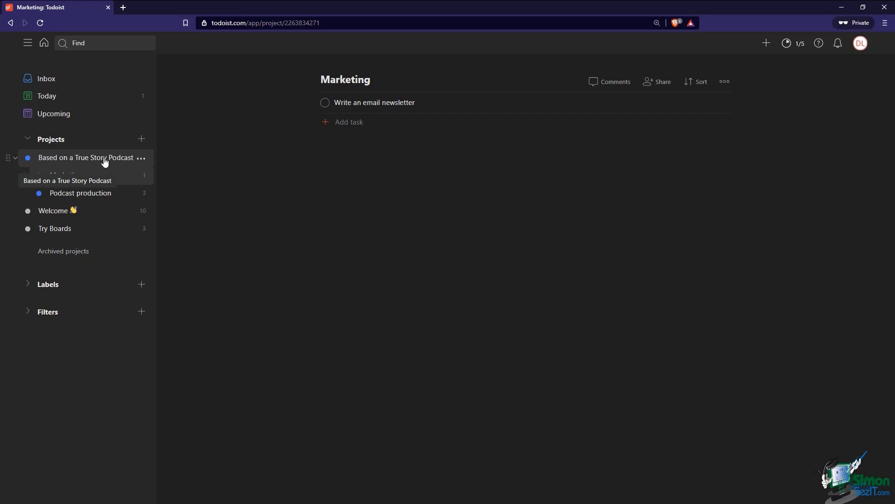
click(94, 195)
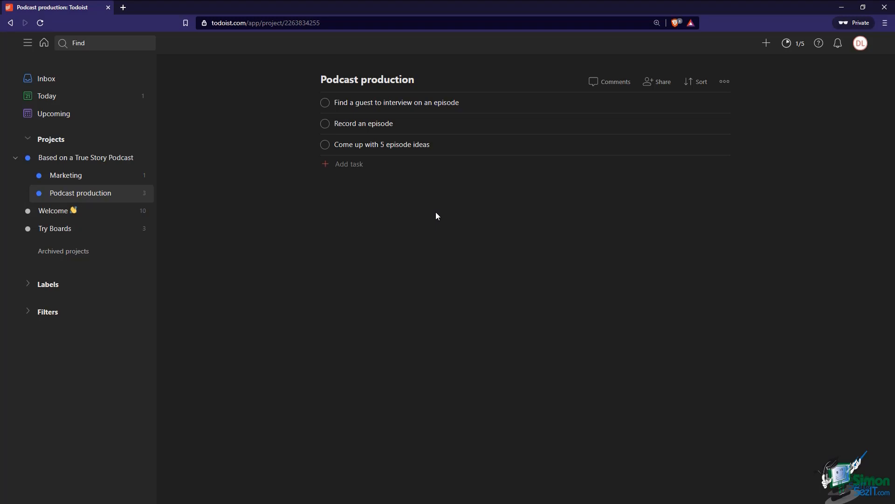
click(724, 82)
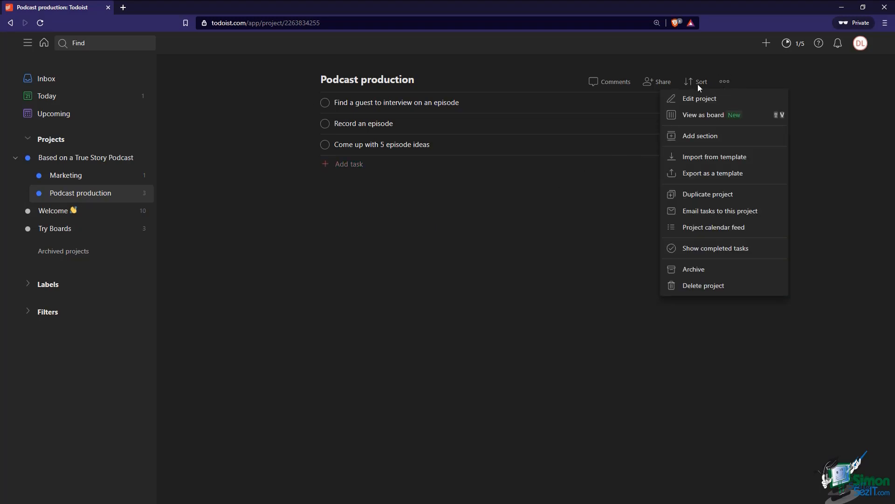
Switch the Podcast production project to board view
click(691, 121)
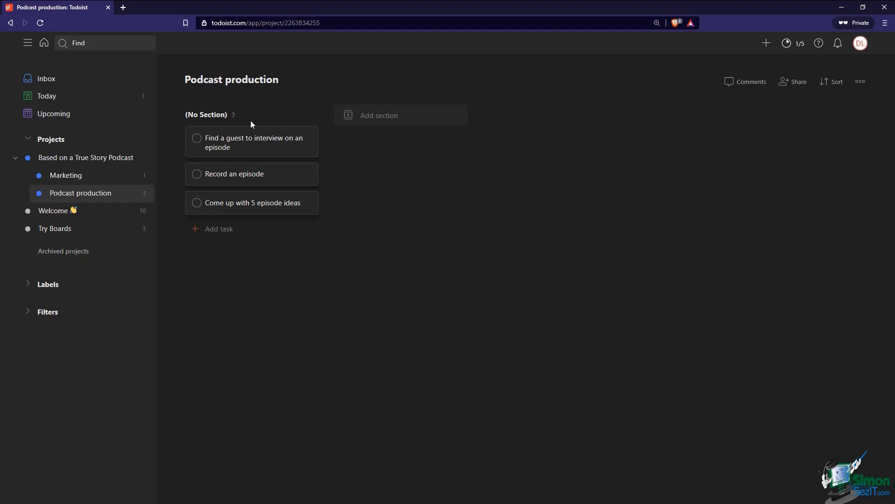
Add three board sections named Not Started, In Progress and Completed
click(385, 115)
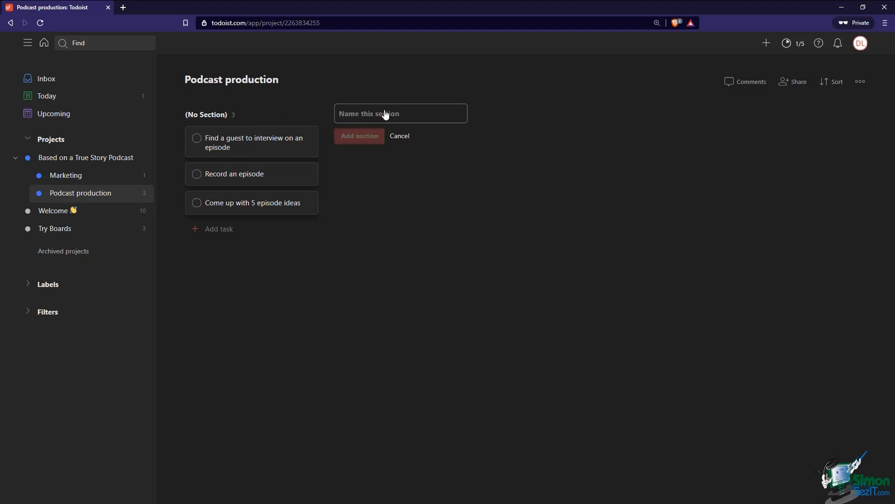
text(Not Started)
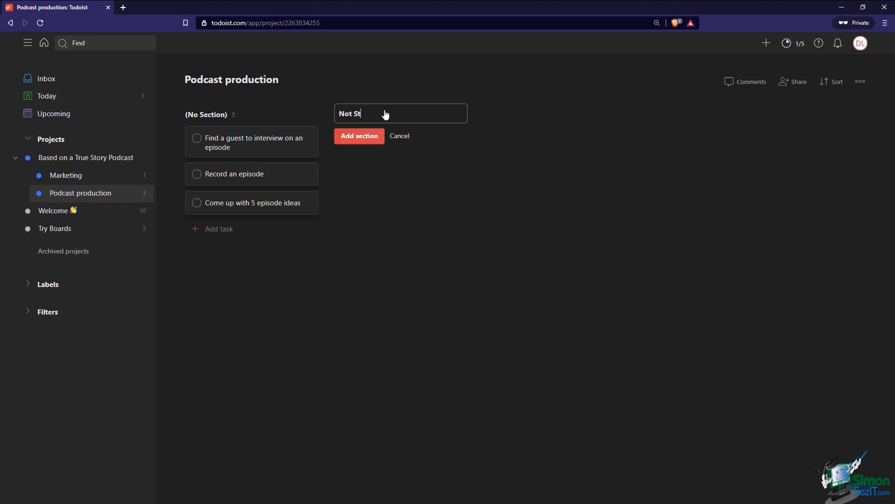
key(Return)
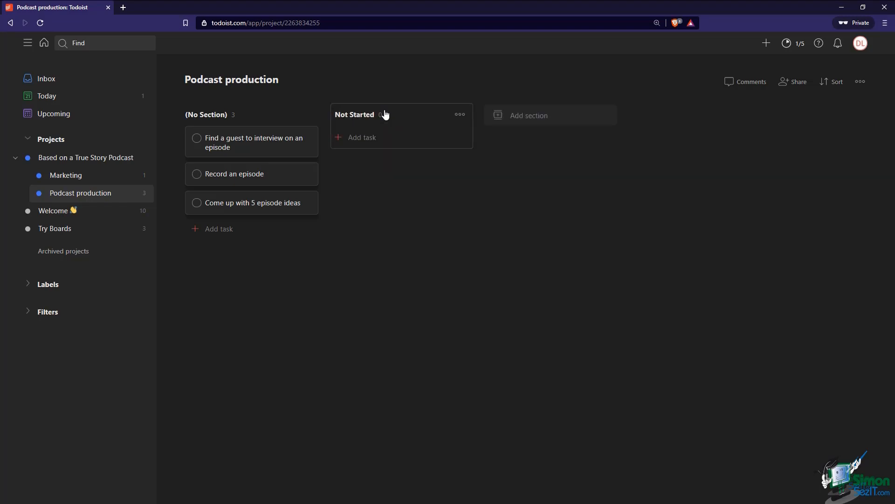
click(504, 124)
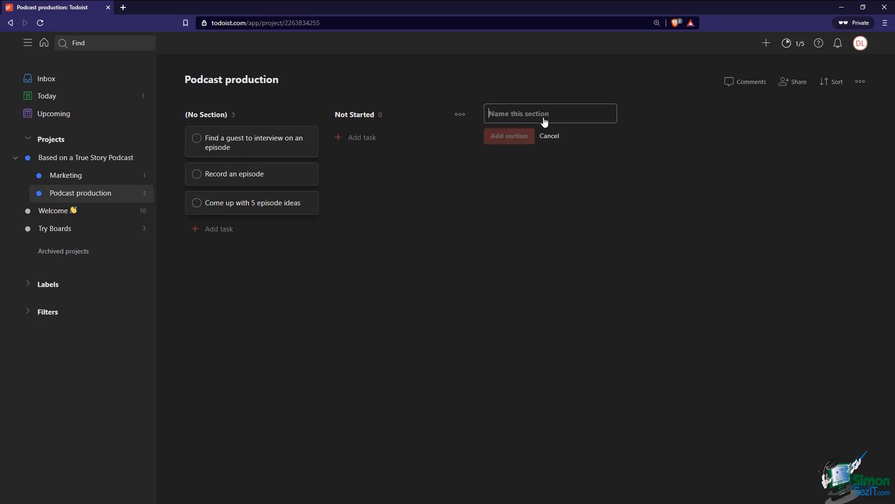
text(In Progress)
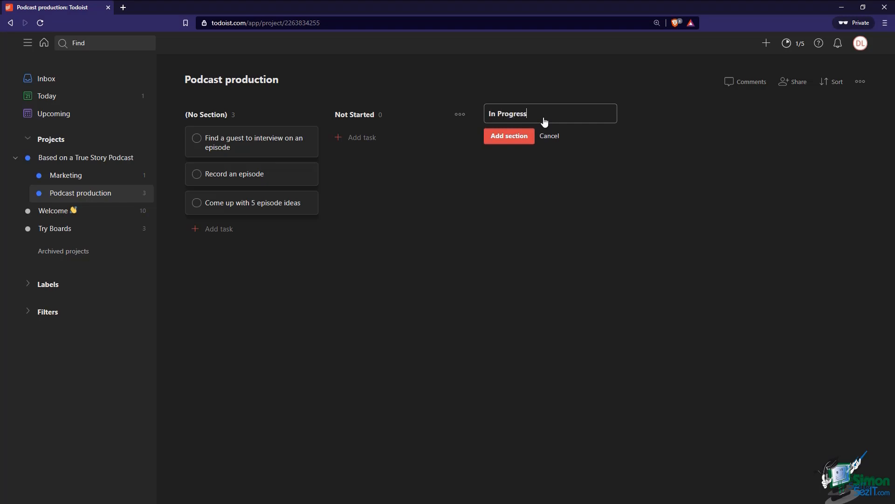
click(513, 136)
click(680, 120)
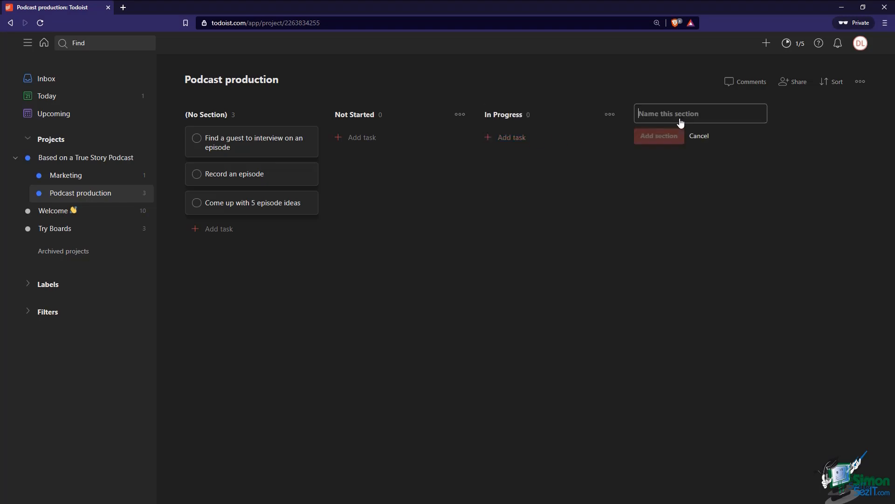
text(Completed)
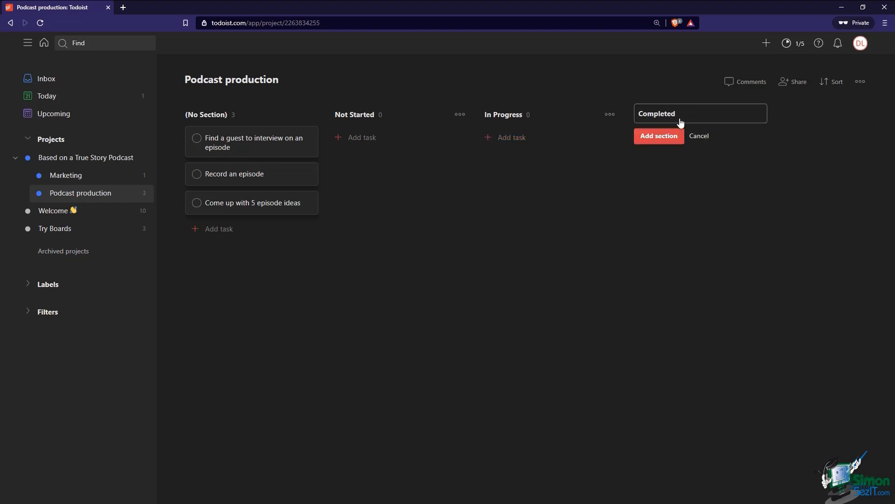
click(671, 141)
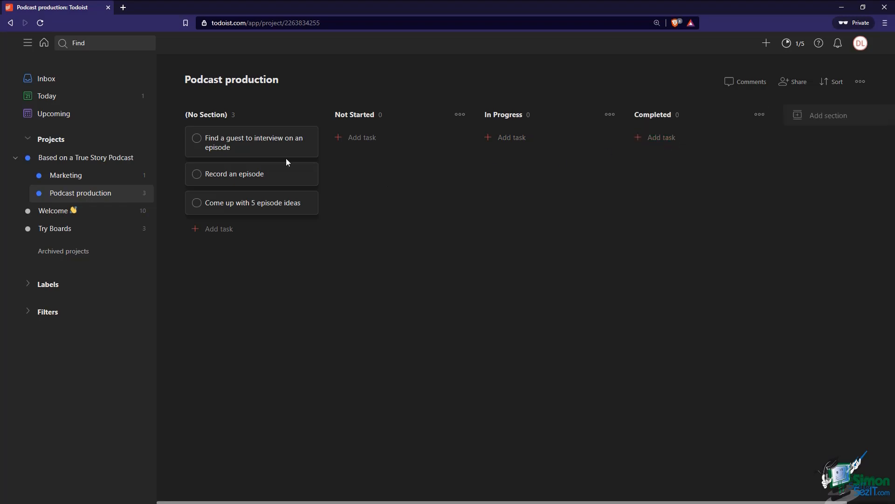
Drag 'Find a guest' into Completed, check it off, then undo the completion
drag(246, 145, 401, 203)
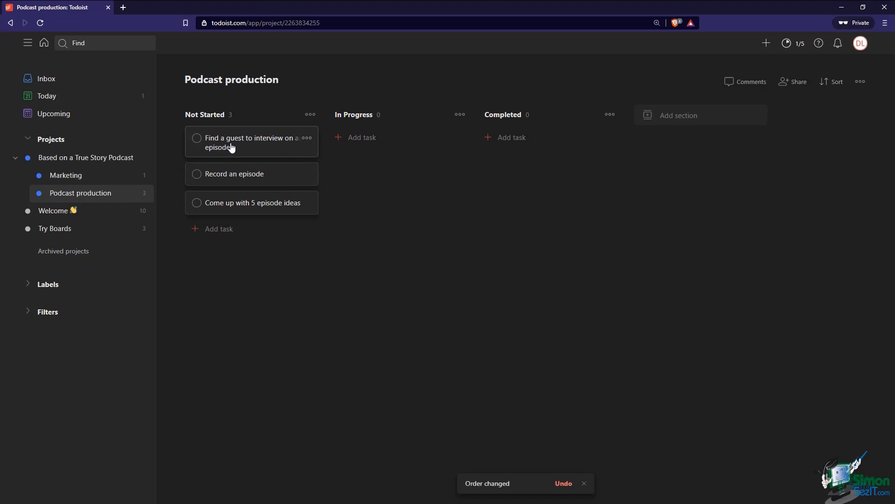
drag(232, 147, 529, 146)
mouse_move(480, 194)
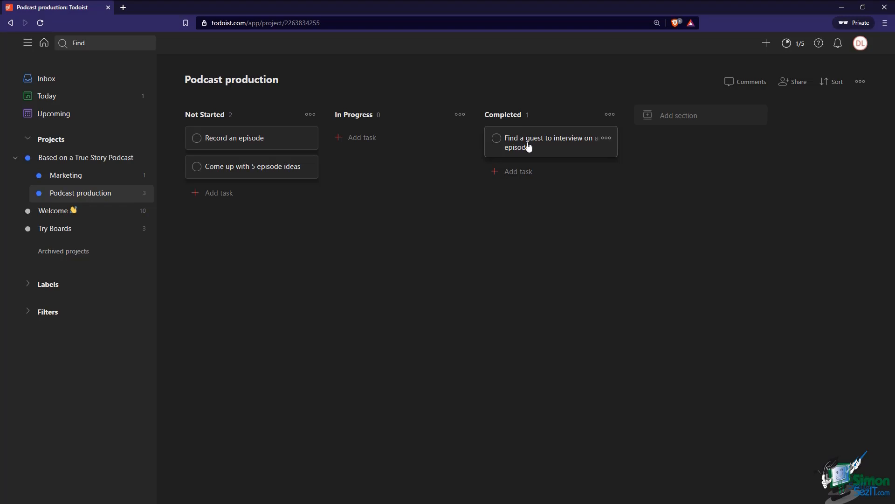
click(497, 139)
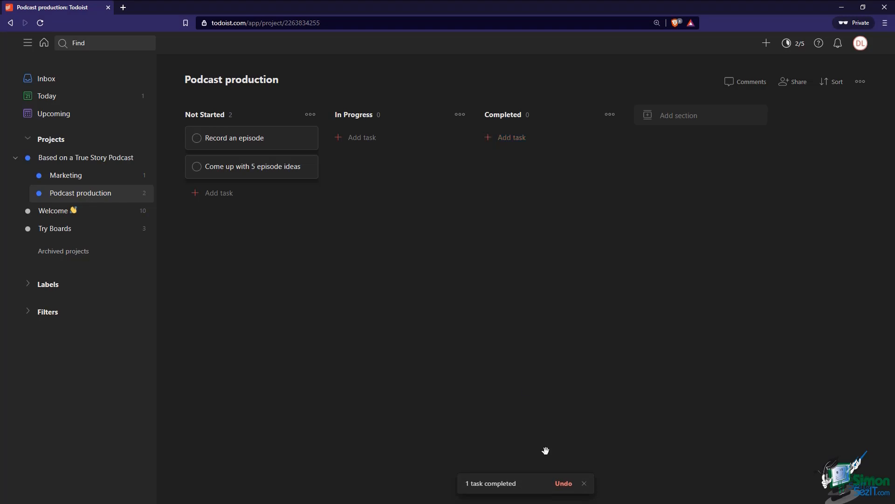
click(565, 485)
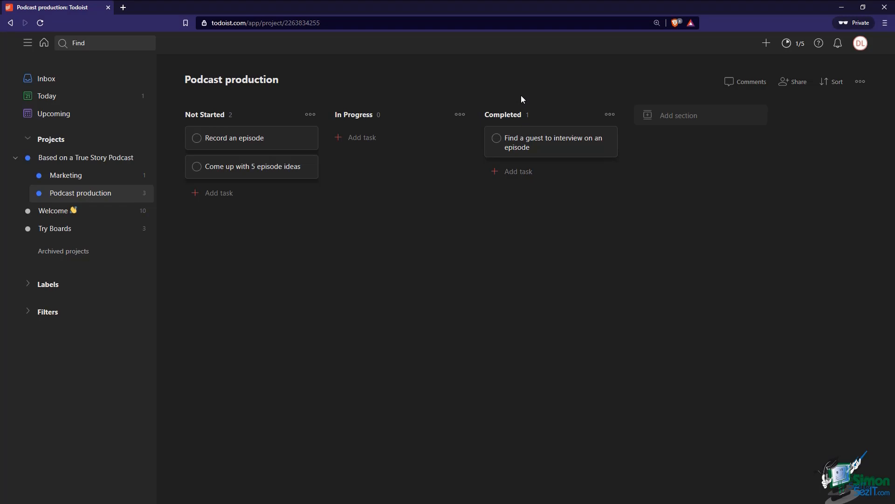
Move 'Find a guest' into In Progress and delete the empty Completed section
drag(545, 153, 385, 134)
click(610, 114)
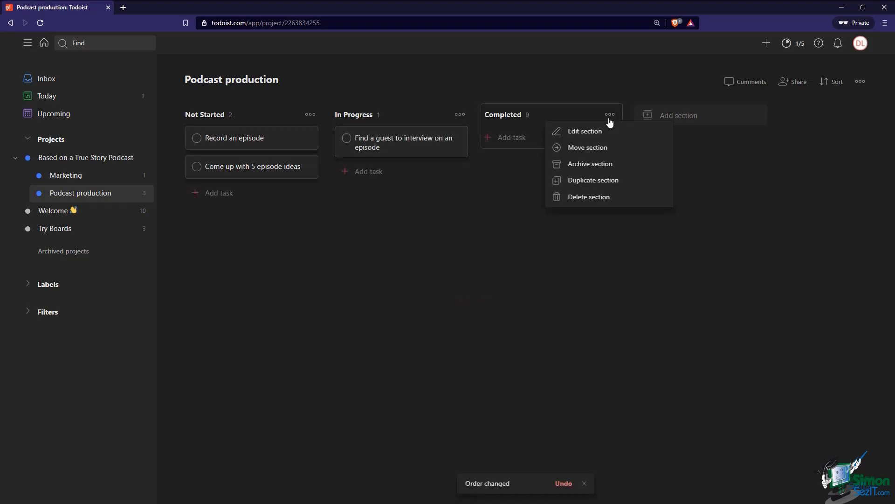
click(600, 196)
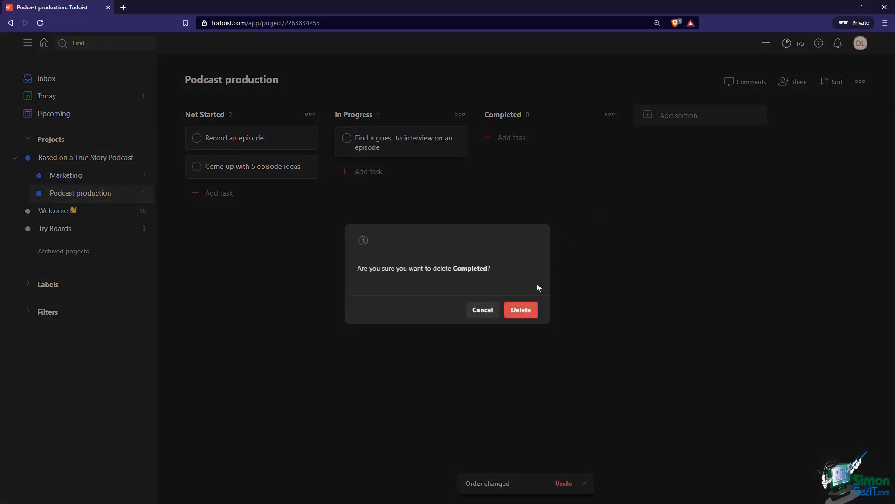
click(527, 313)
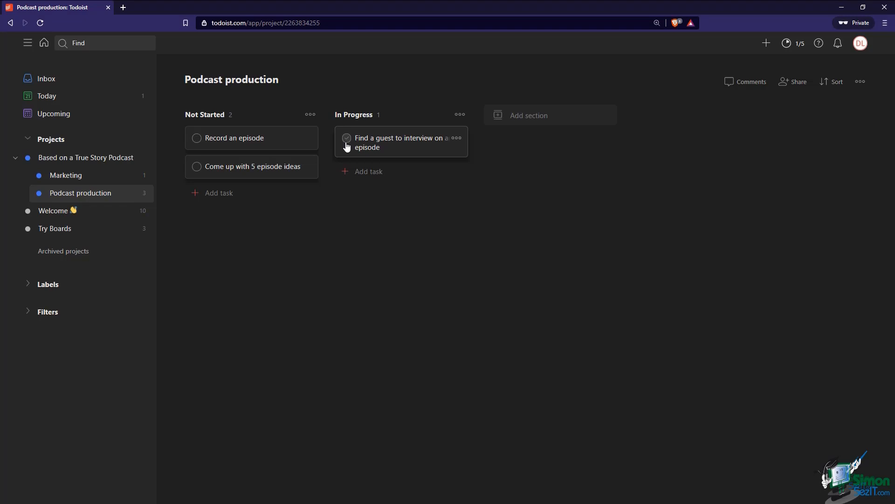
Insert an Error Check section before In Progress and add an 'Episode 1' task under Not Started
mouse_move(330, 150)
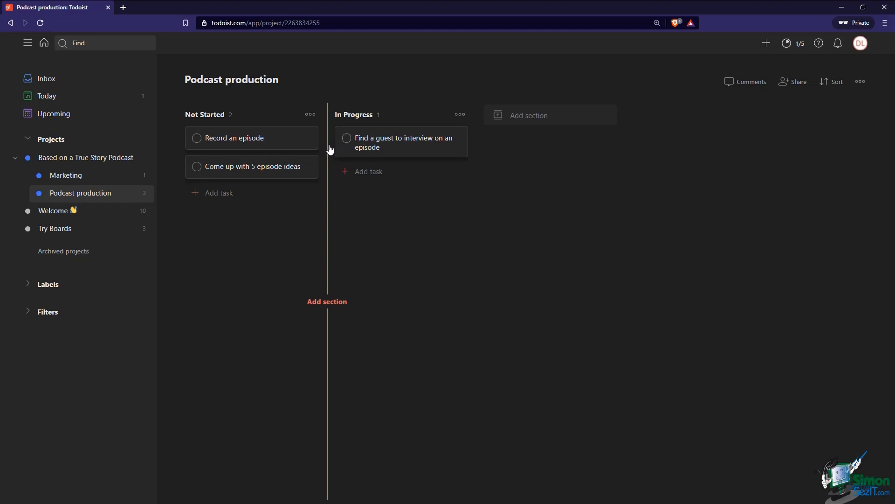
click(330, 149)
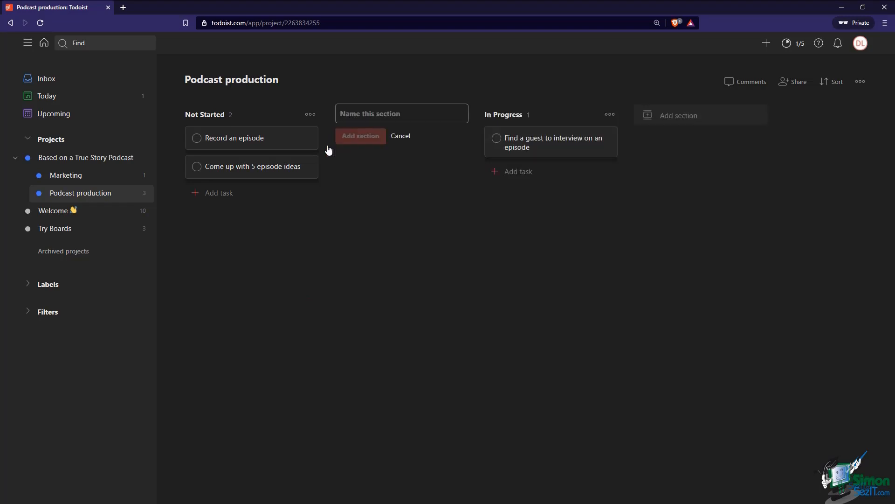
text(Error Check)
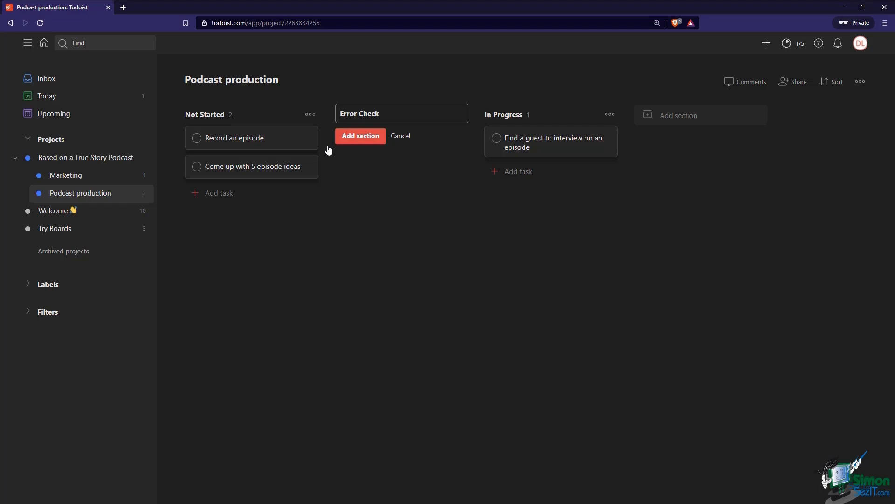
click(361, 140)
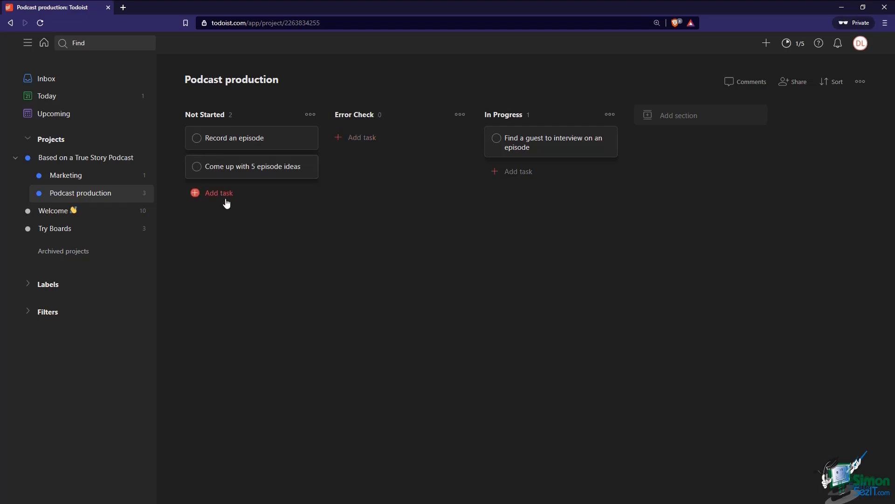
text(Episode 1)
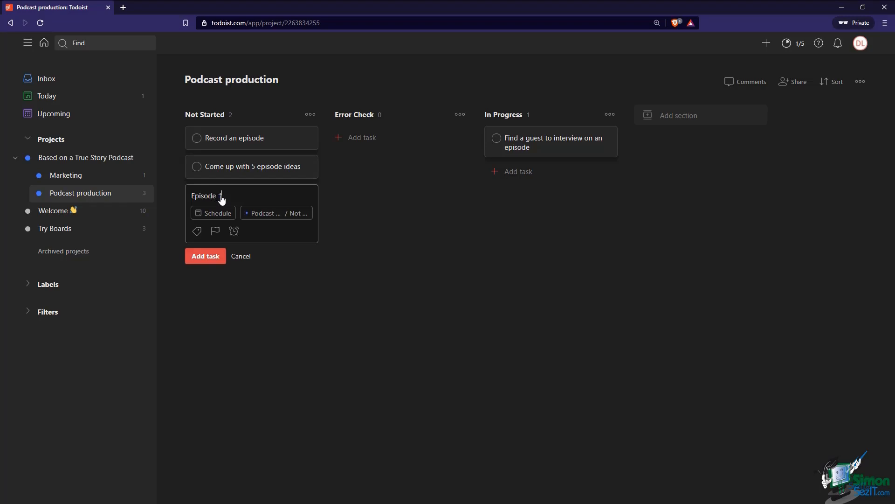
key(Return)
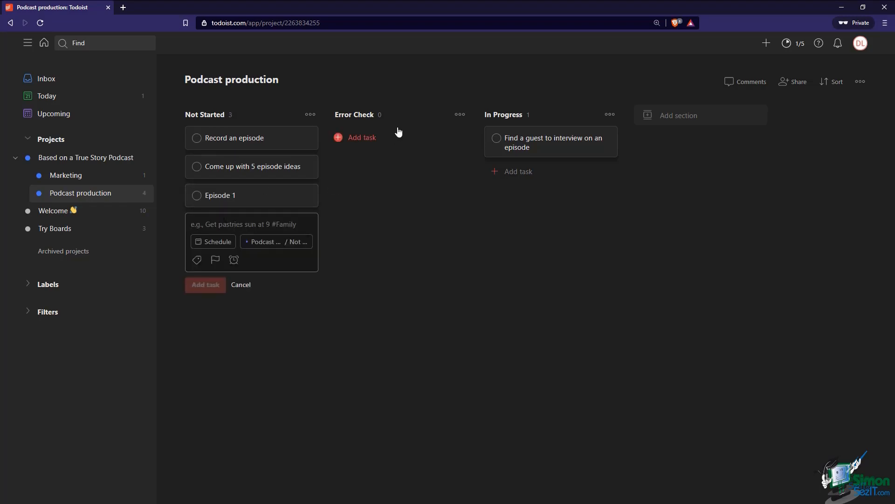
Place Error Check after In Progress and move 'Episode 1' into it
drag(399, 114, 557, 123)
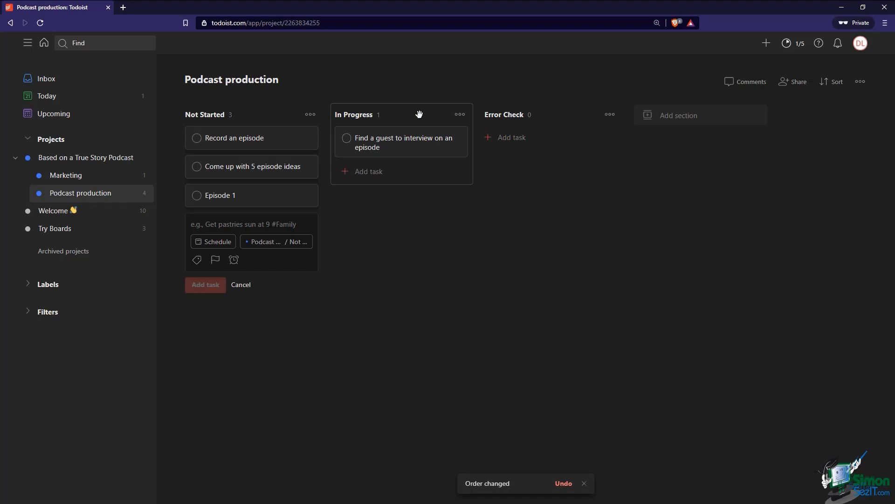
mouse_move(545, 121)
mouse_down()
mouse_move(427, 119)
mouse_move(543, 121)
mouse_up()
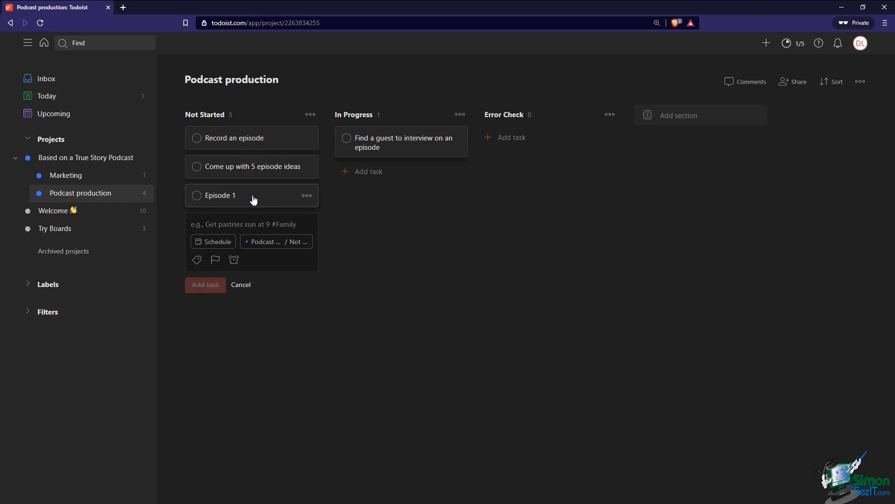
drag(254, 200, 526, 142)
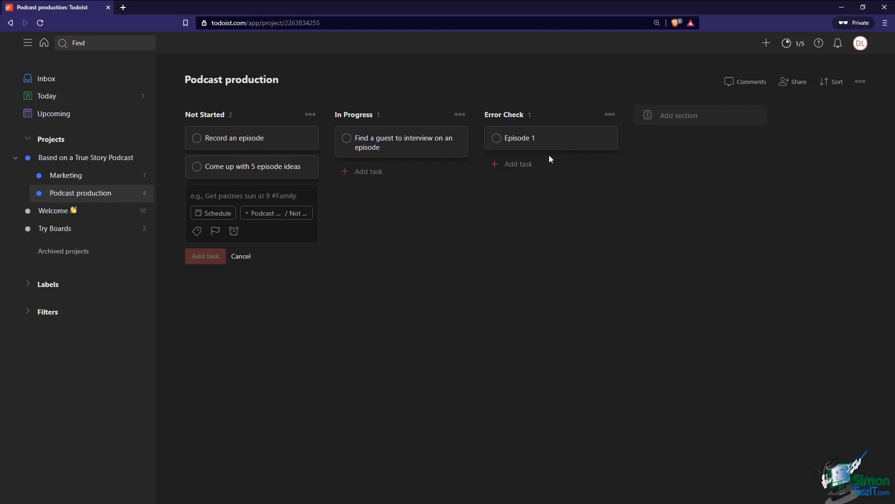
Open and review the Episode 1 task details, then close them
click(565, 142)
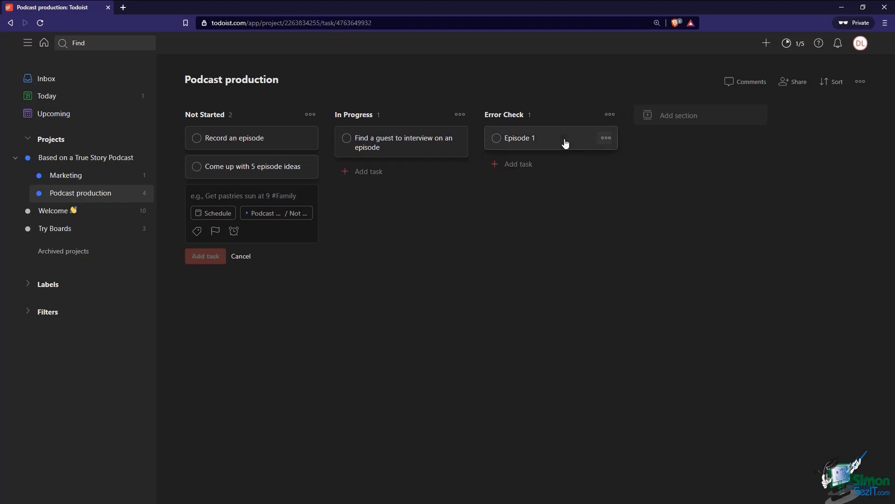
click(596, 71)
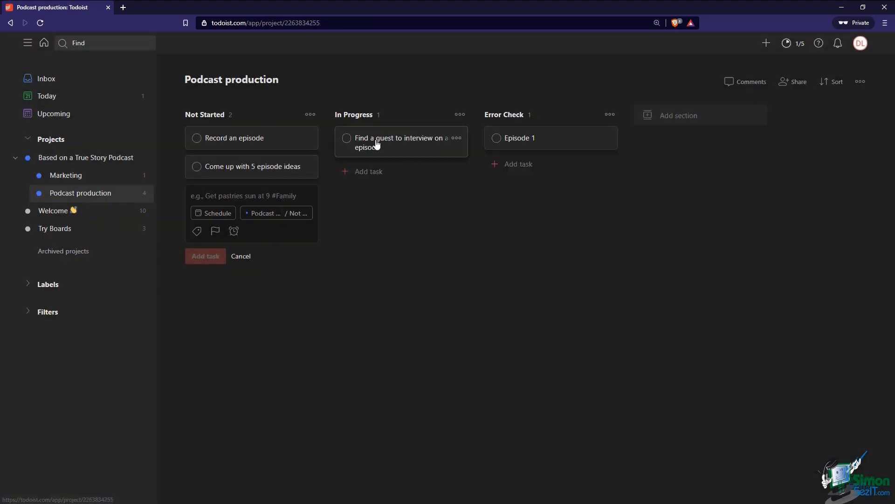
mouse_move(389, 146)
mouse_down()
mouse_move(515, 145)
mouse_move(385, 142)
mouse_move(405, 147)
mouse_up()
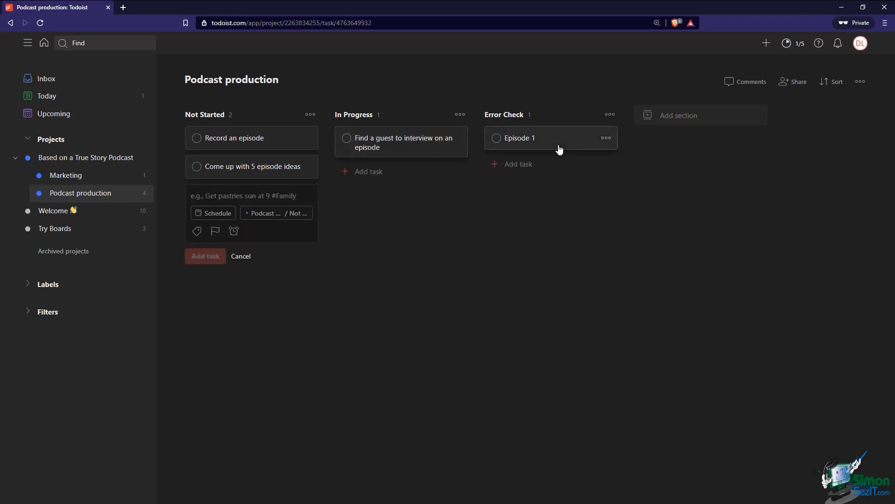
click(557, 148)
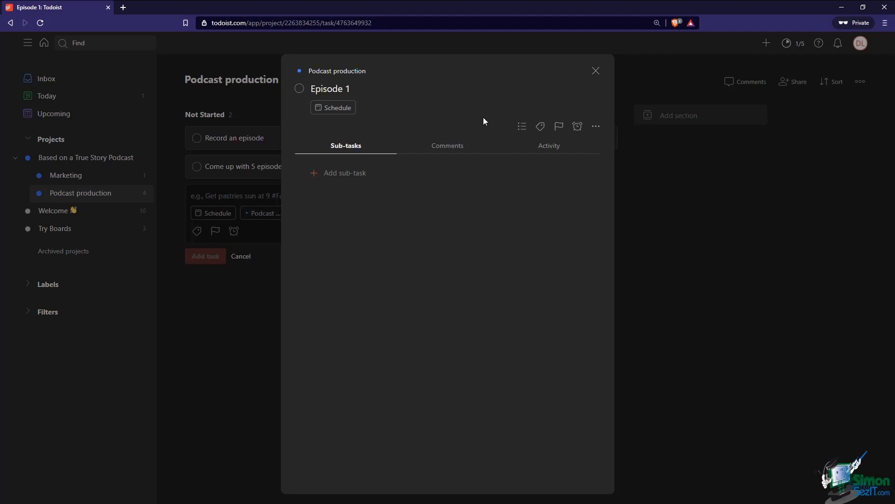
key(Tab)
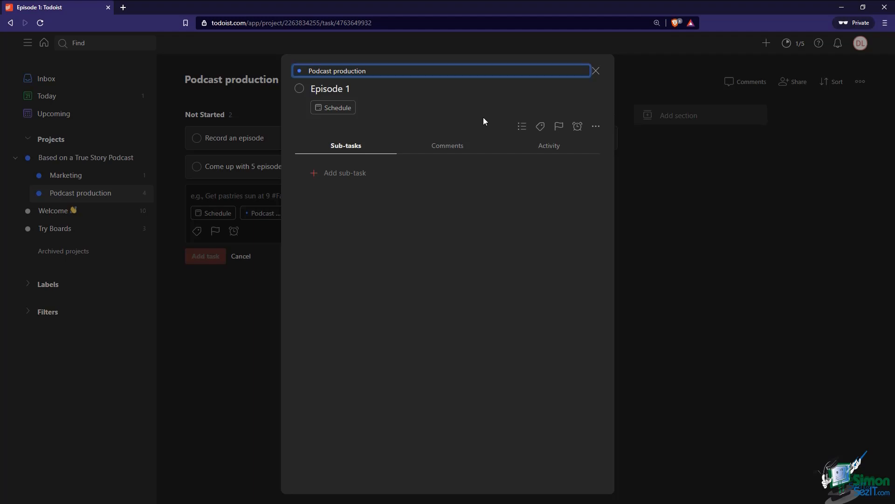
click(596, 71)
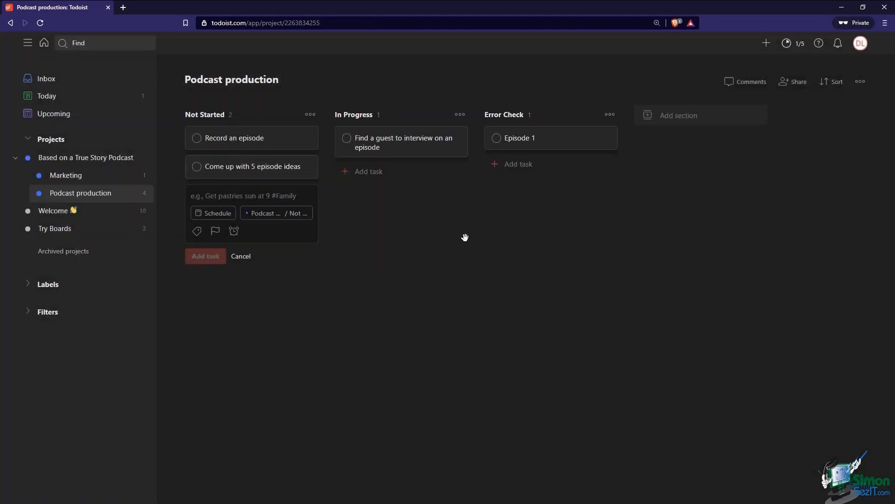
Switch to list view, add a Waiting on Guest section, and move 'Episode 1' into it
click(861, 81)
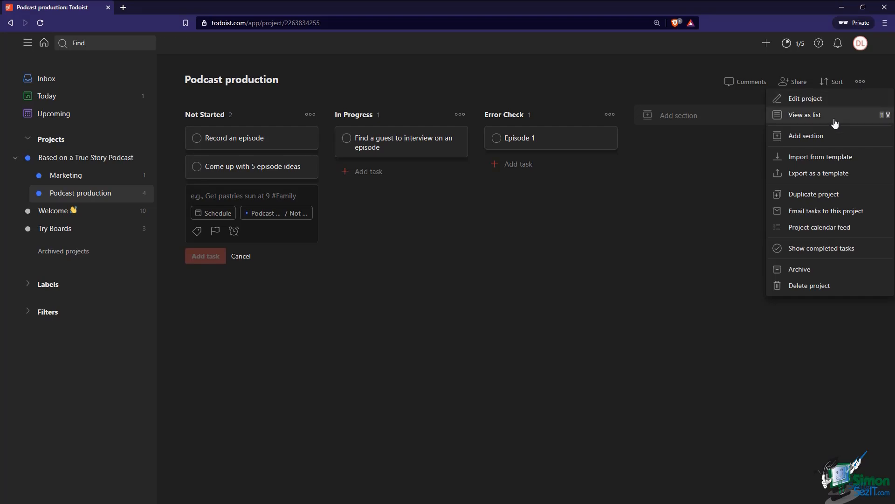
click(838, 120)
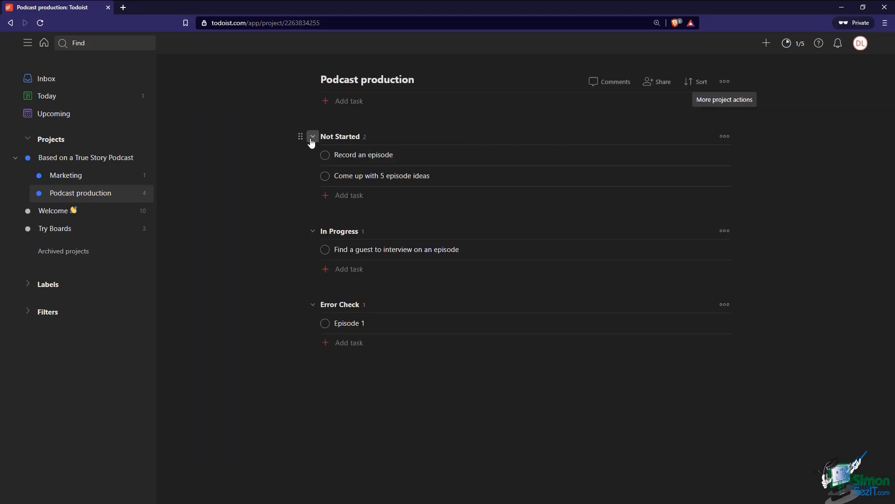
click(725, 82)
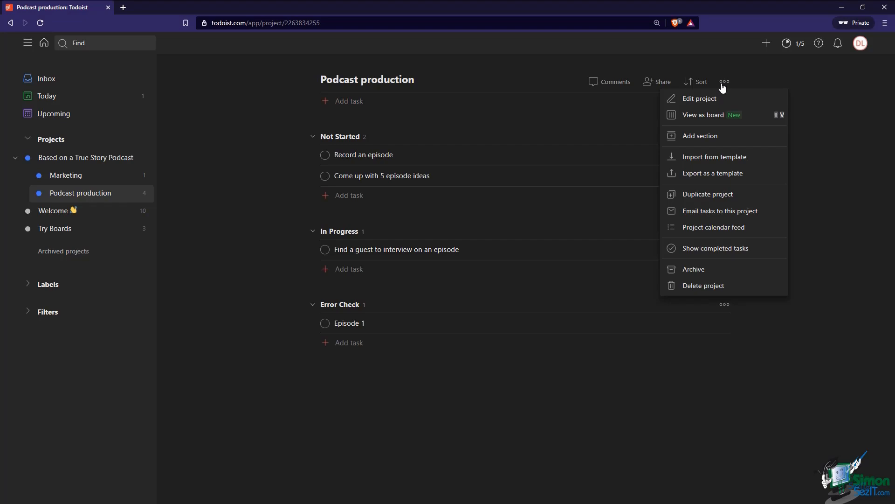
click(710, 135)
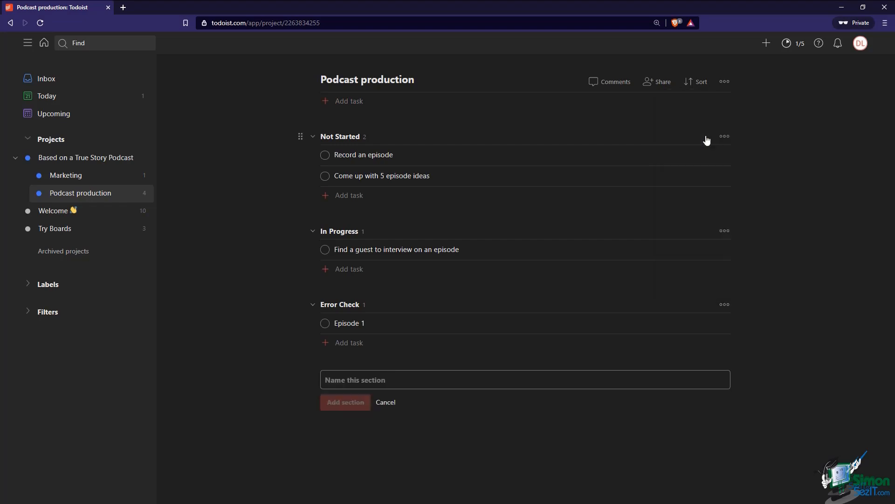
text(Waiting on Guest)
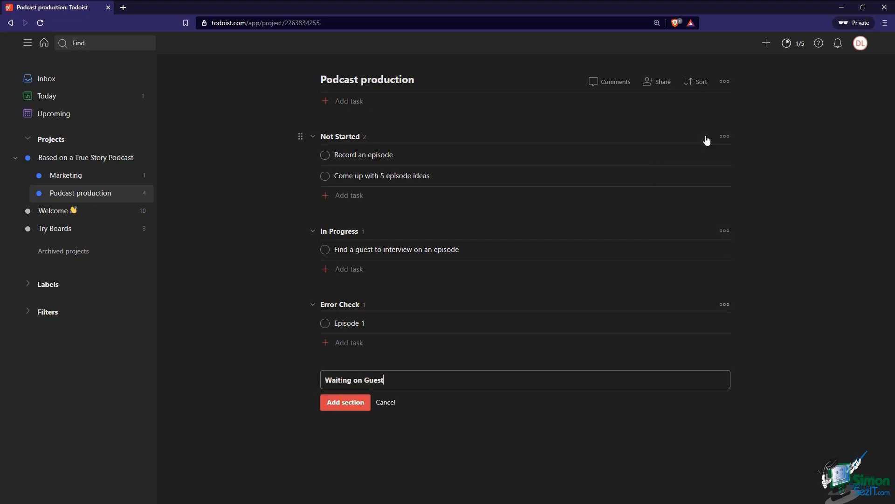
key(Return)
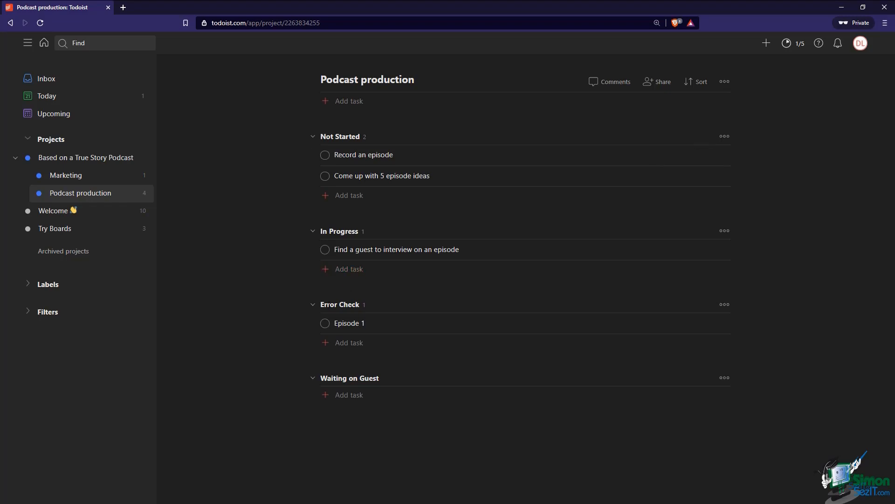
drag(311, 323, 356, 389)
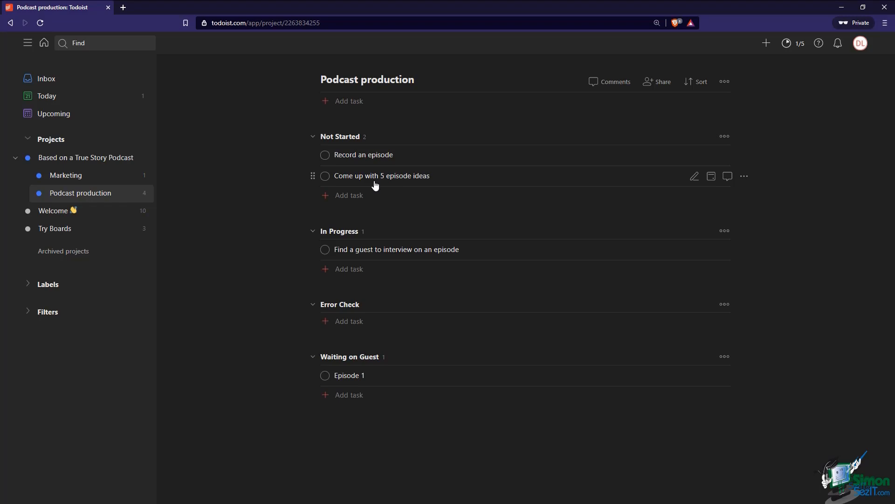
In Based on a True Story Podcast, add priority-2 task 'Moderate comments on YouTube channel' repeating every Friday
click(86, 166)
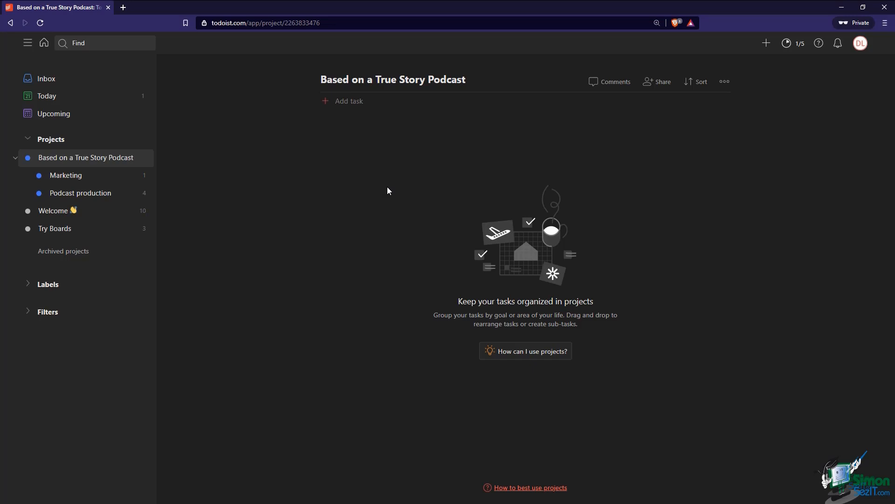
click(357, 101)
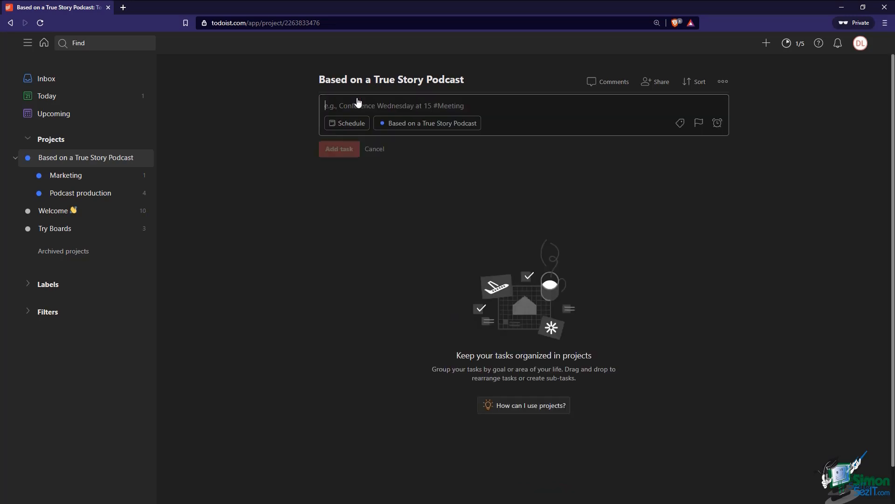
text(Mo)
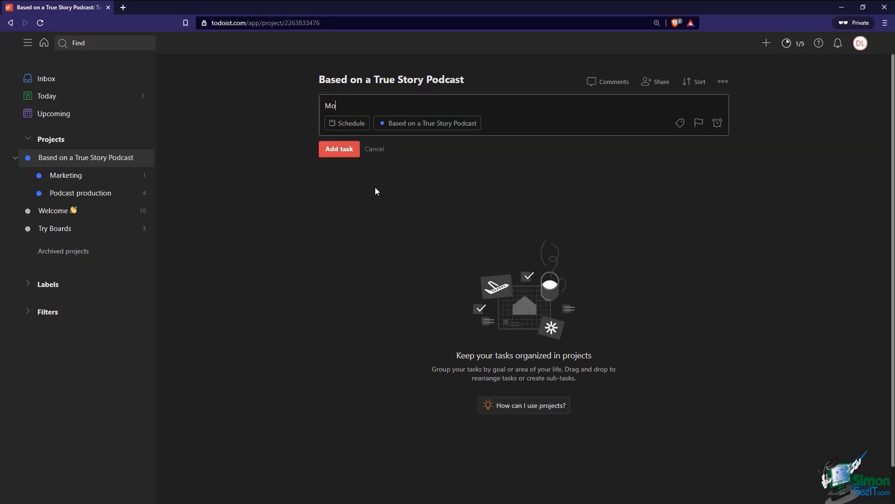
text(derate comments on YouTube channel)
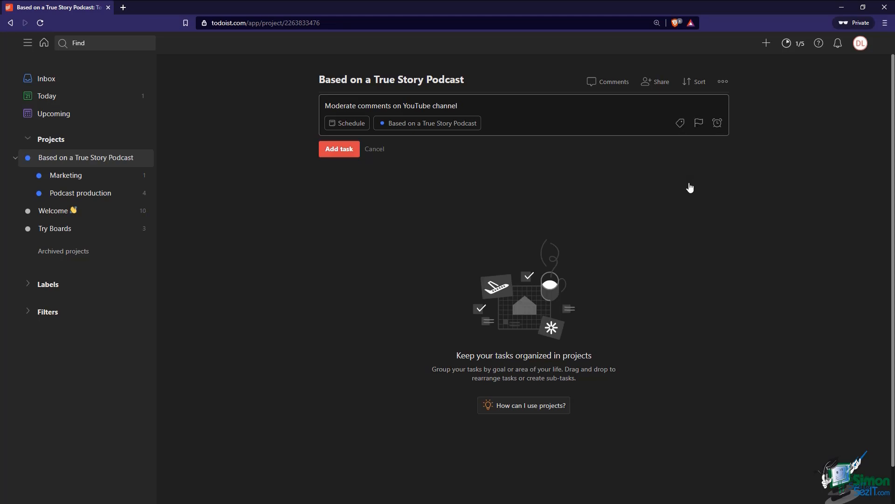
text(p2)
text(every friday)
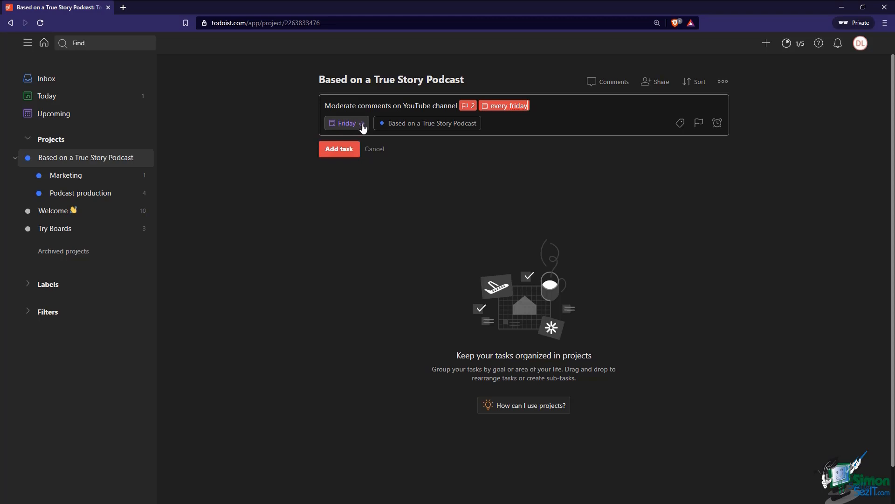
click(349, 153)
click(376, 178)
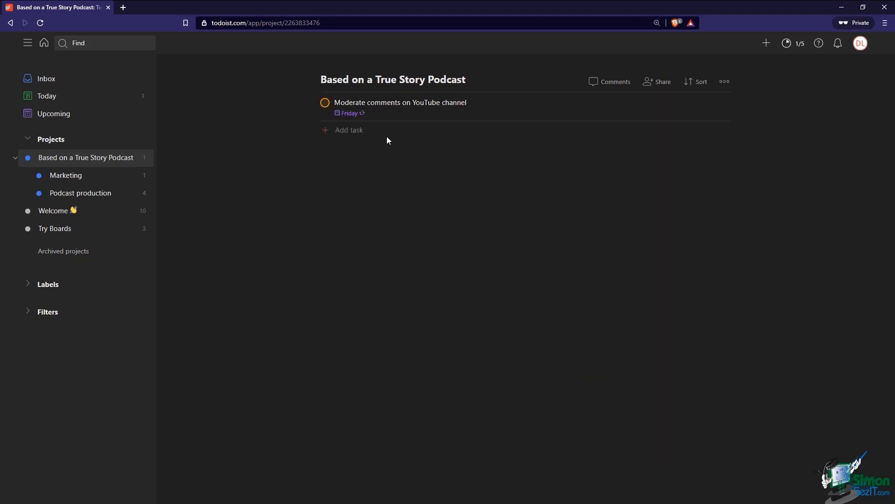
mouse_move(356, 121)
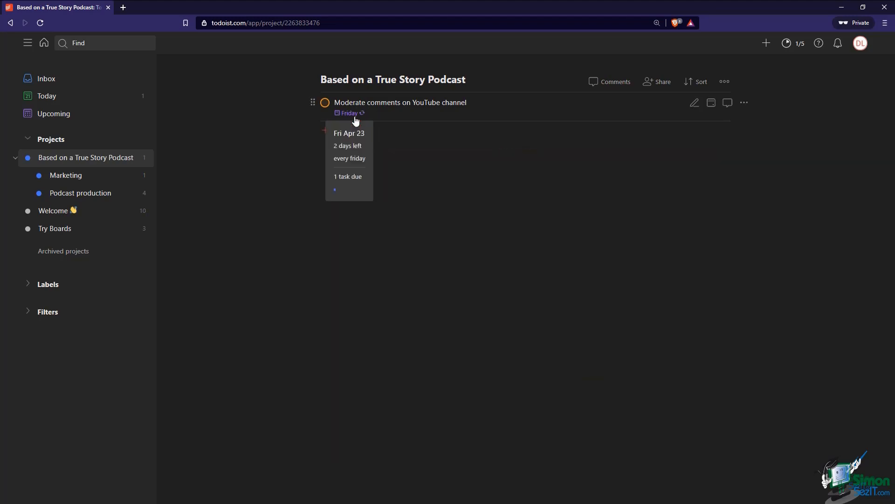
Complete this week's 'Moderate comments on YouTube channel' task so it rolls to Friday, Apr 30
click(325, 106)
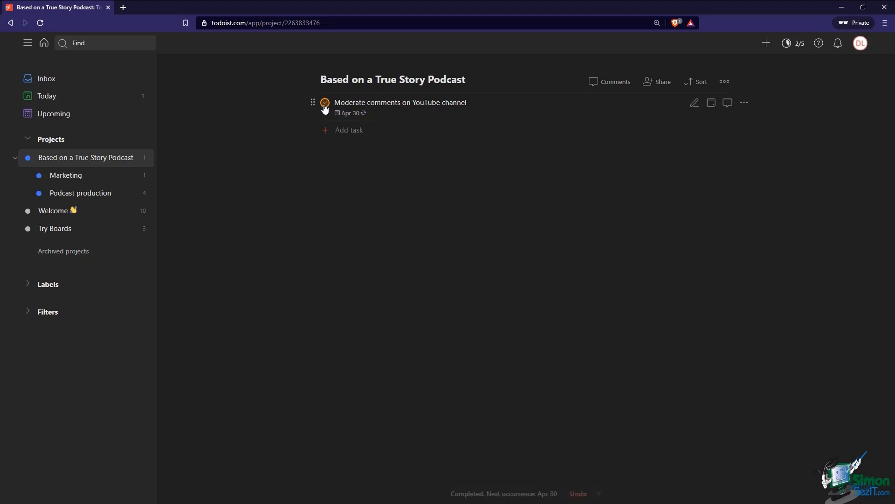
mouse_move(346, 121)
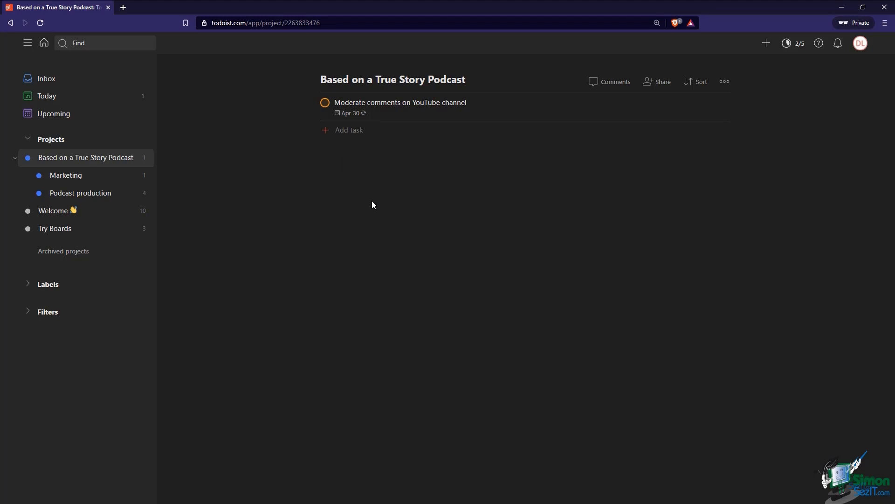
Quick-add 'Confirm interview with guest' due tomorrow at 3 PM into Podcast production > Not Started
key(q)
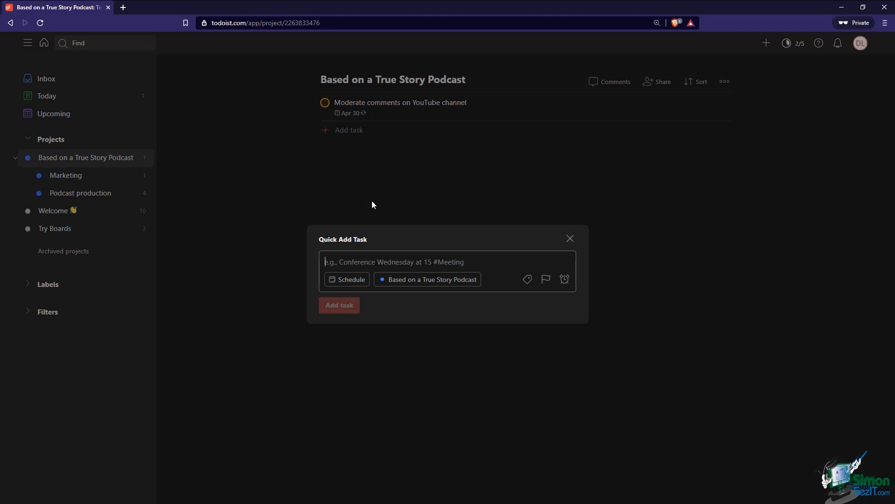
text(Con)
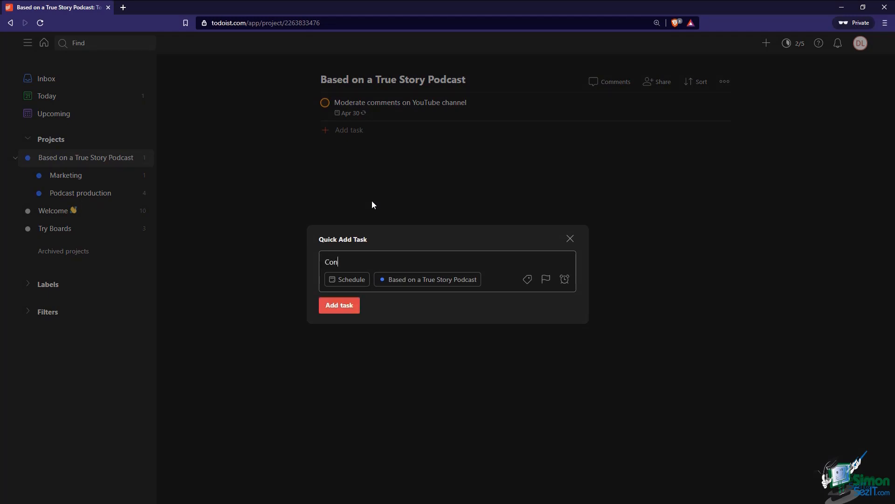
text(firm interview with guest tomorrow)
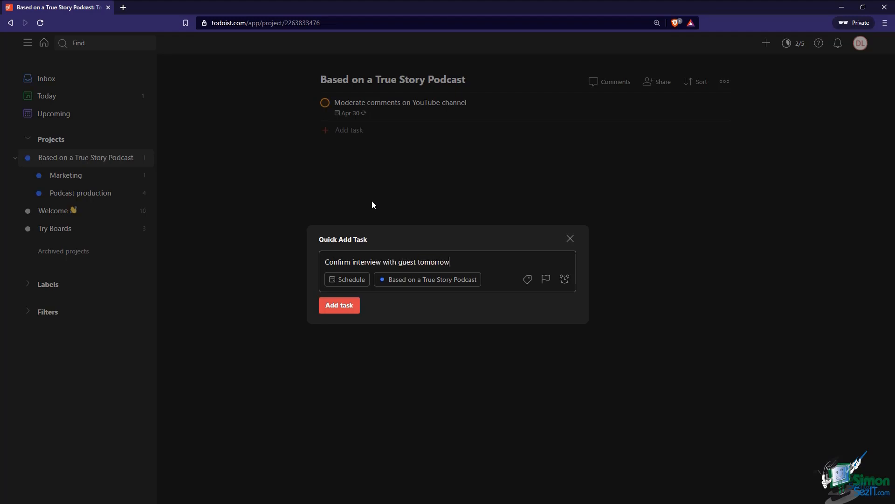
text(@3pm)
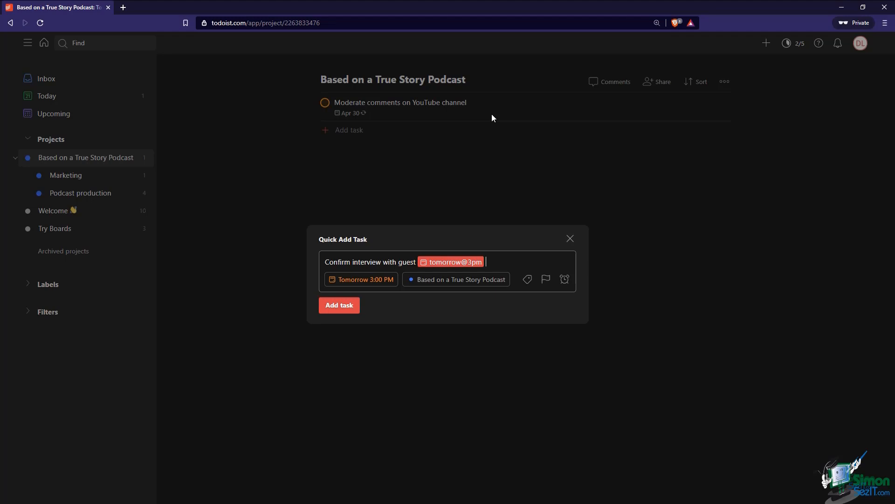
text(#)
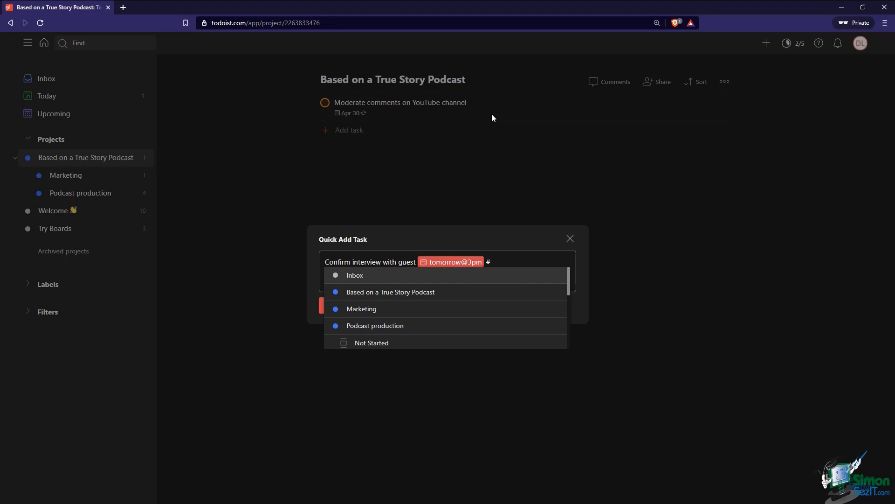
text(podcast)
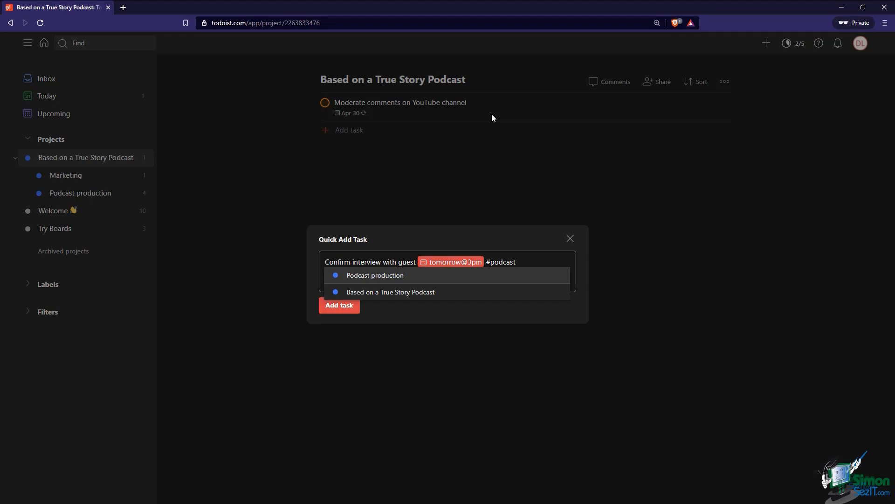
key(BackSpace)
key(BackSpace)
key(BackSpace)
key(BackSpace)
key(BackSpace)
key(BackSpace)
key(BackSpace)
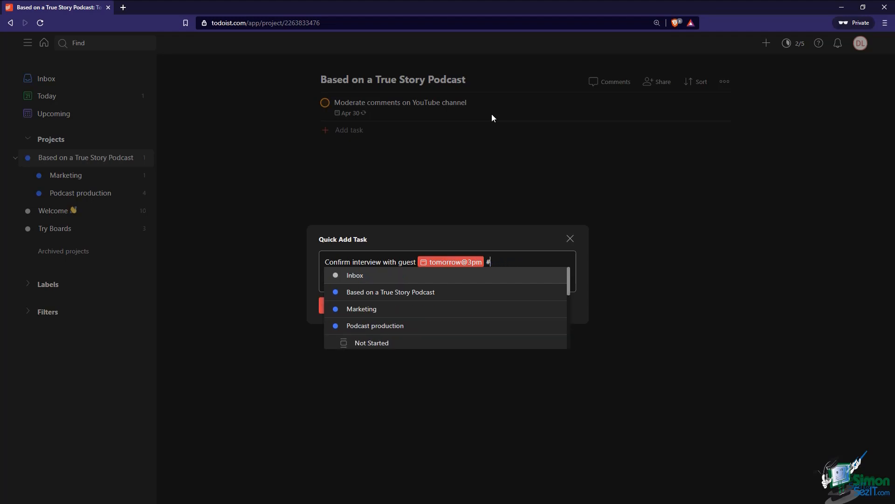
scroll(483, 321, down, 1)
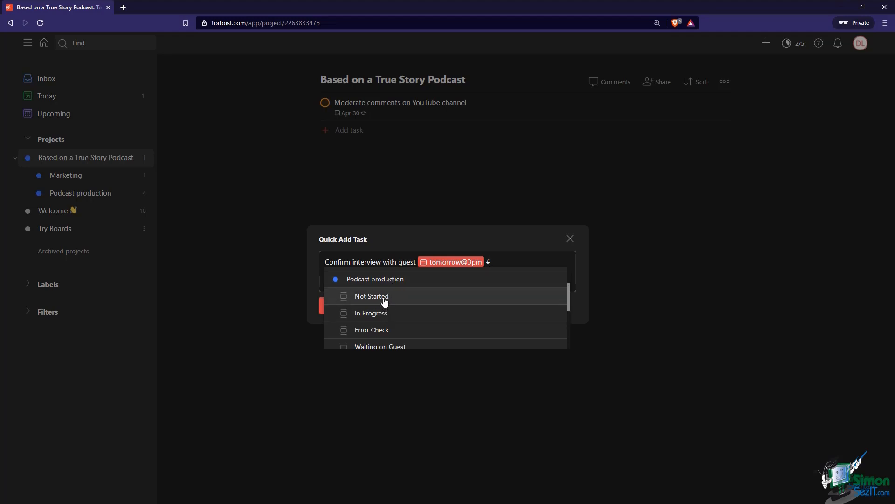
click(384, 301)
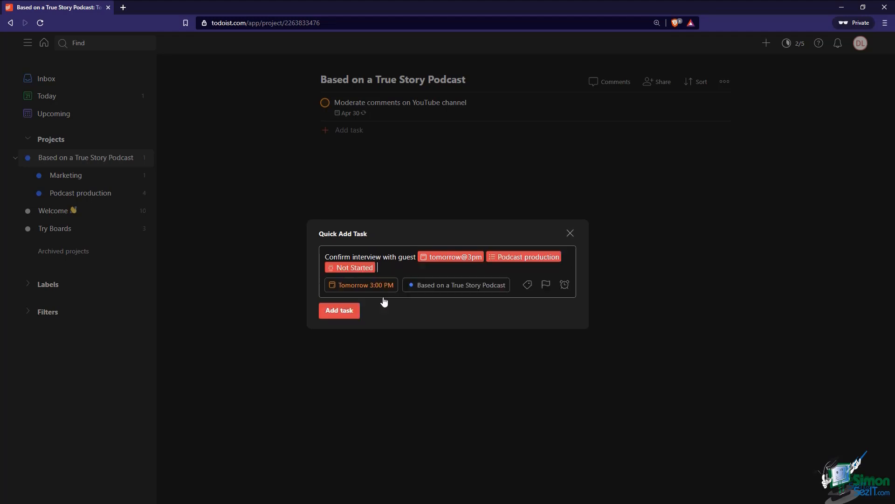
click(349, 316)
In Podcast production, quick-add an 'Episode 2' task due next week (Monday, Apr 26)
click(81, 196)
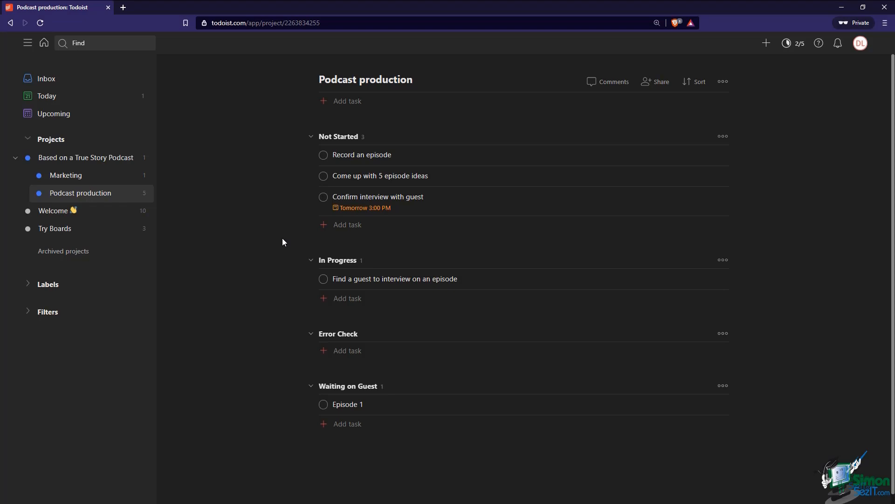
mouse_move(386, 214)
text(q)
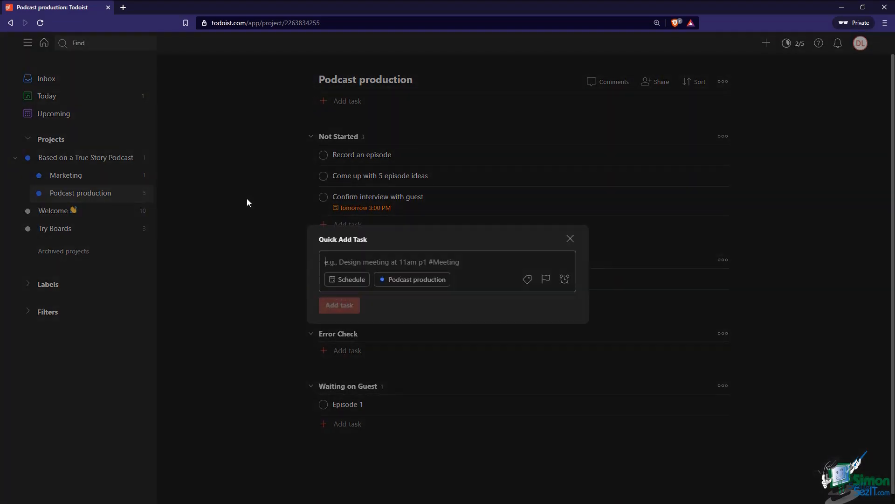
text(Episode 2 next week)
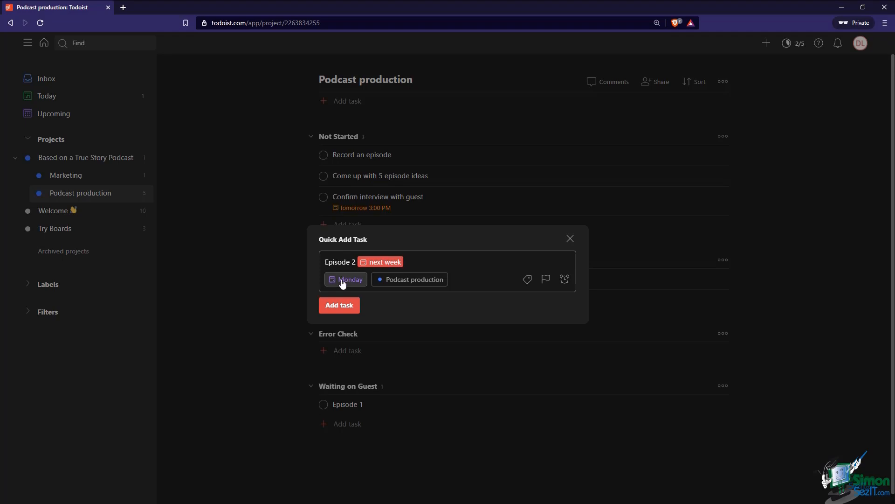
click(339, 305)
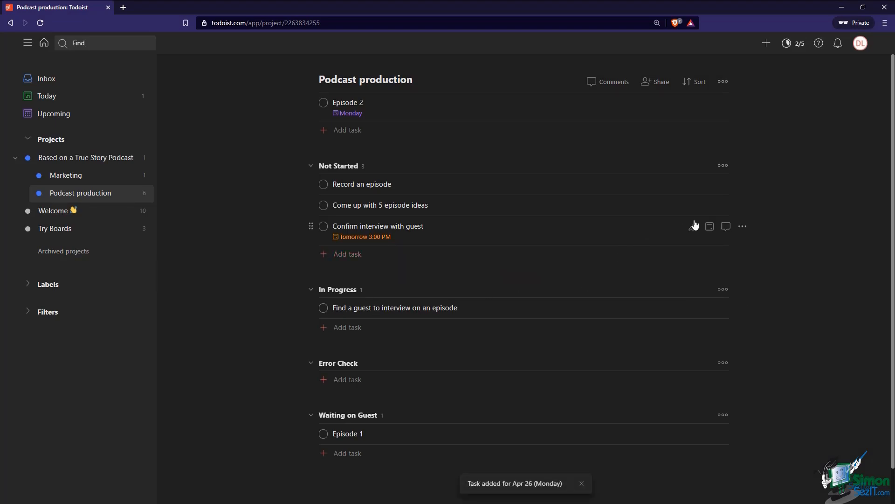
In General settings, switch smart date recognition off and then back on
click(860, 43)
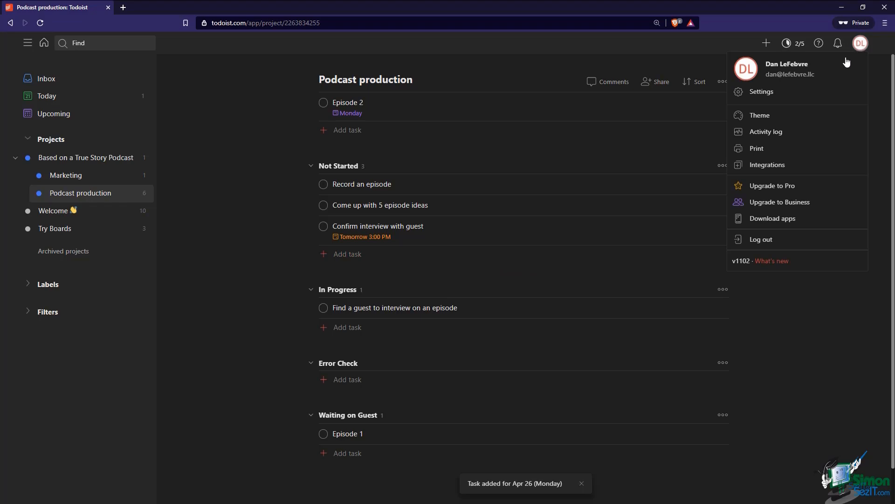
click(782, 92)
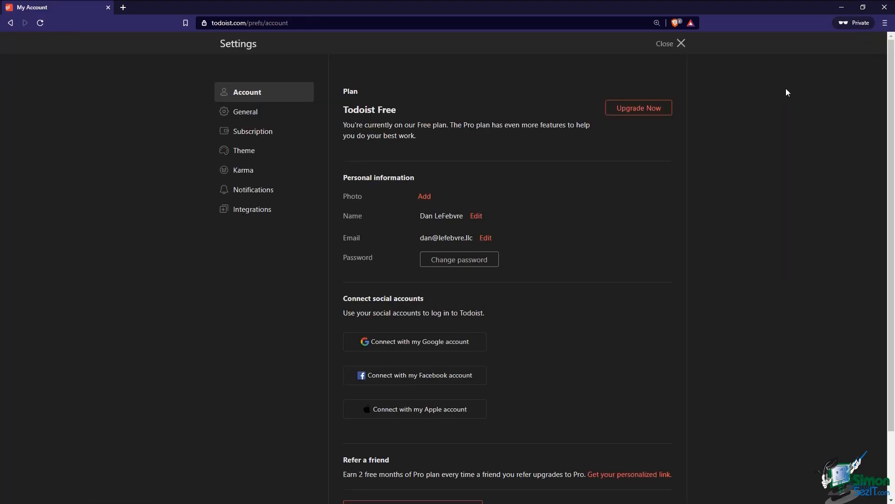
click(256, 116)
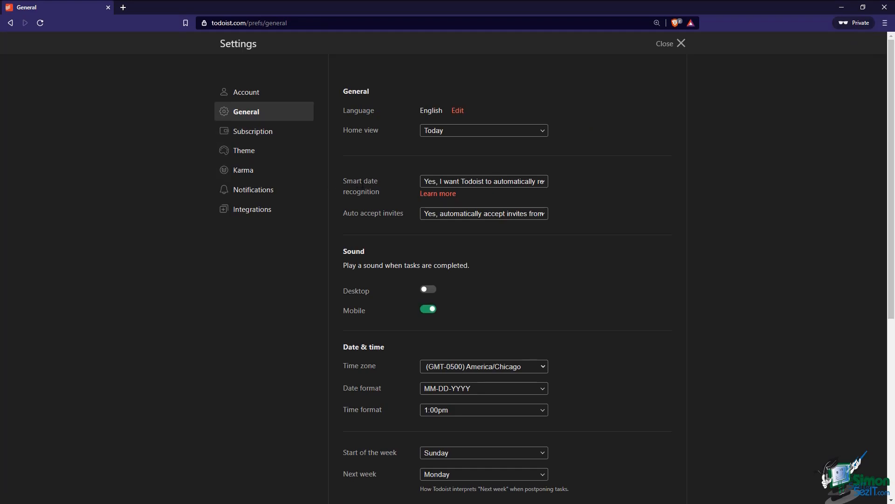
click(496, 183)
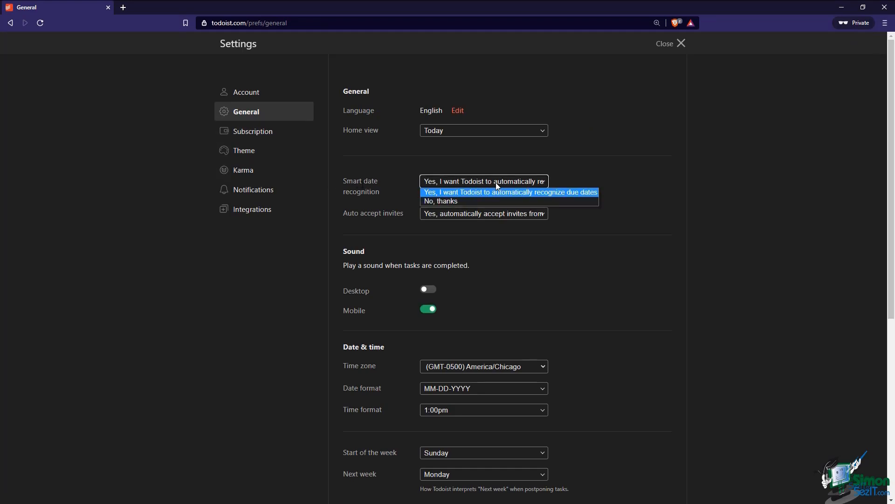
click(471, 202)
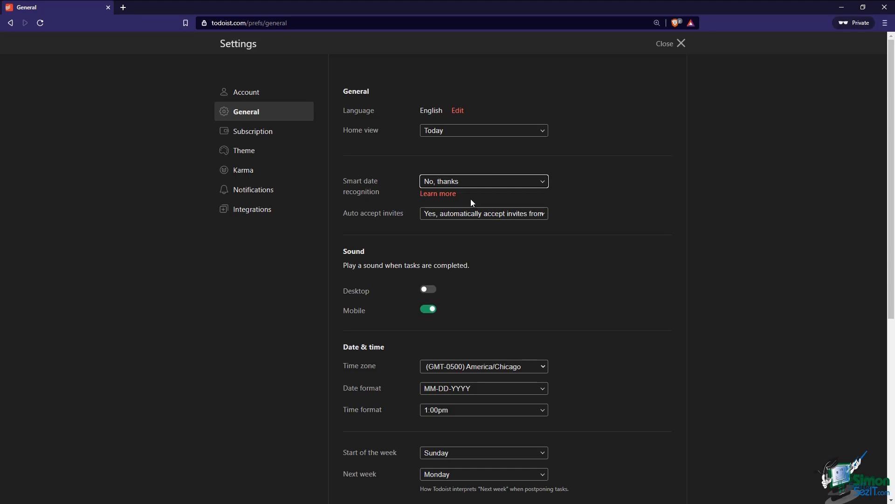
click(480, 184)
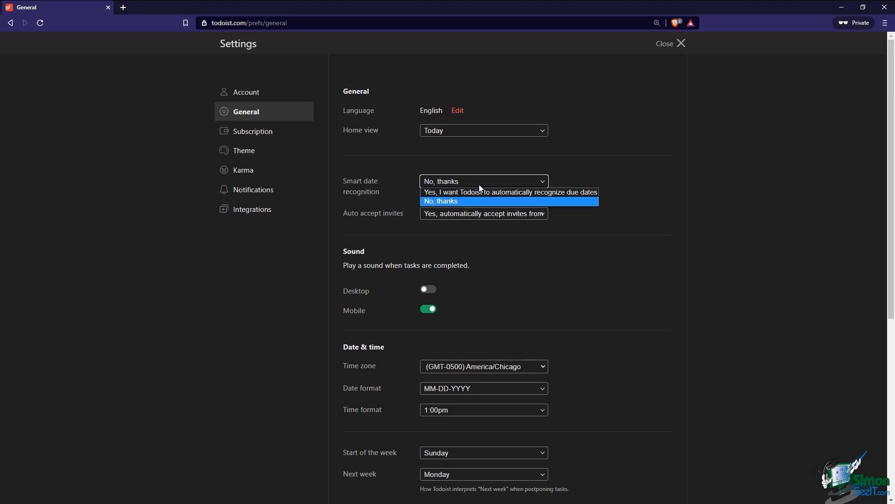
click(479, 192)
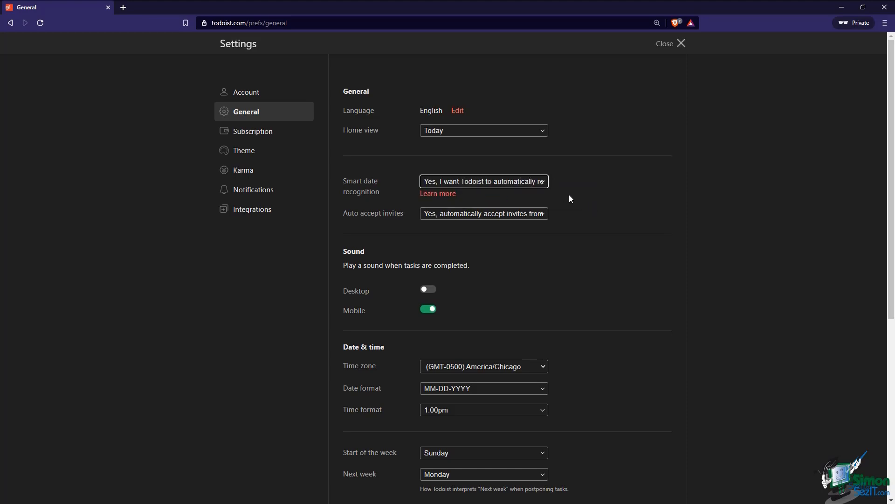
Set the Next week preference to Sunday and return to the Podcast production project
scroll(569, 198, down, 1)
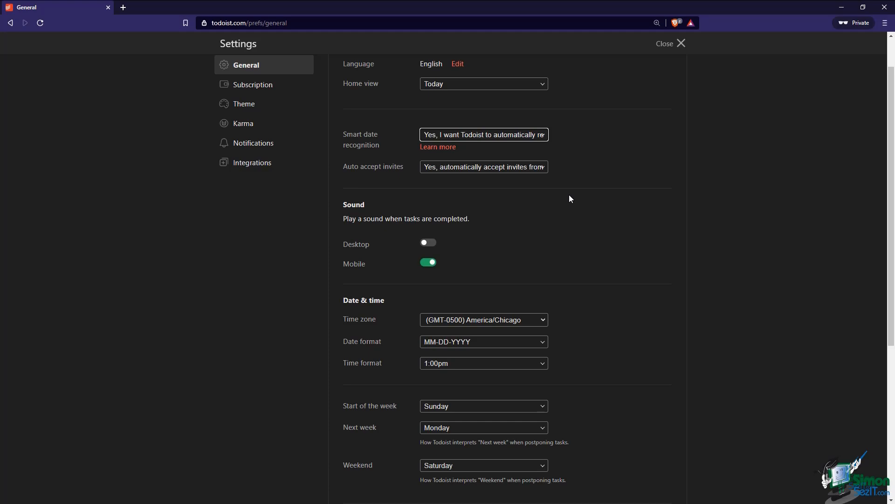
scroll(570, 198, down, 1)
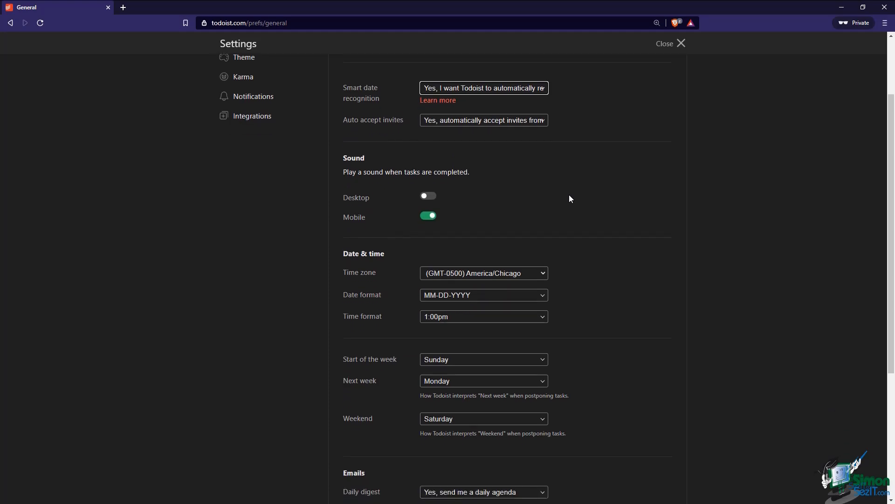
click(457, 381)
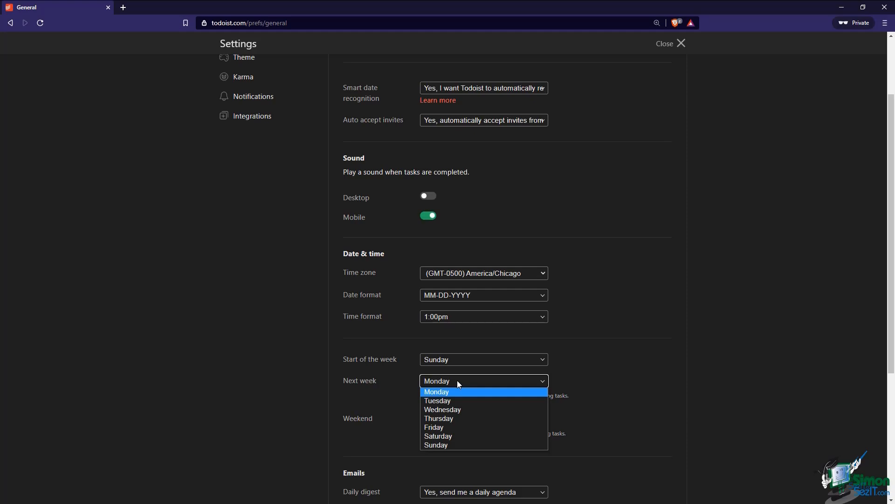
click(450, 446)
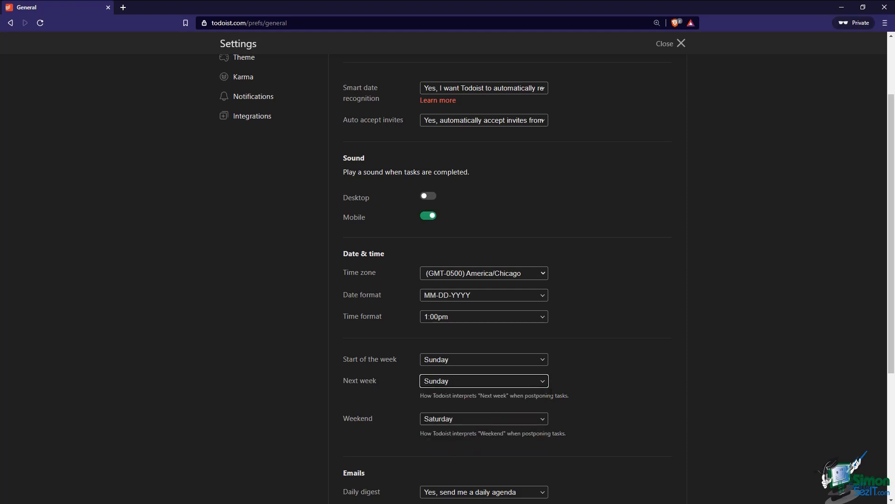
click(675, 43)
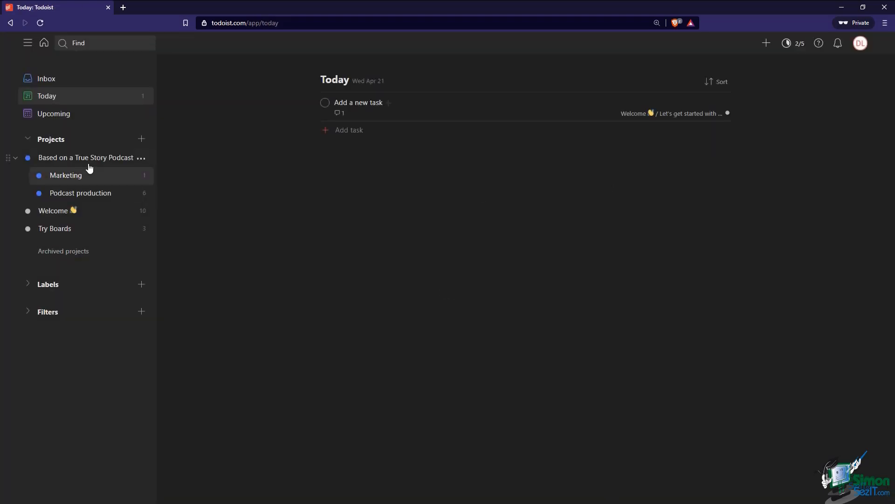
click(82, 193)
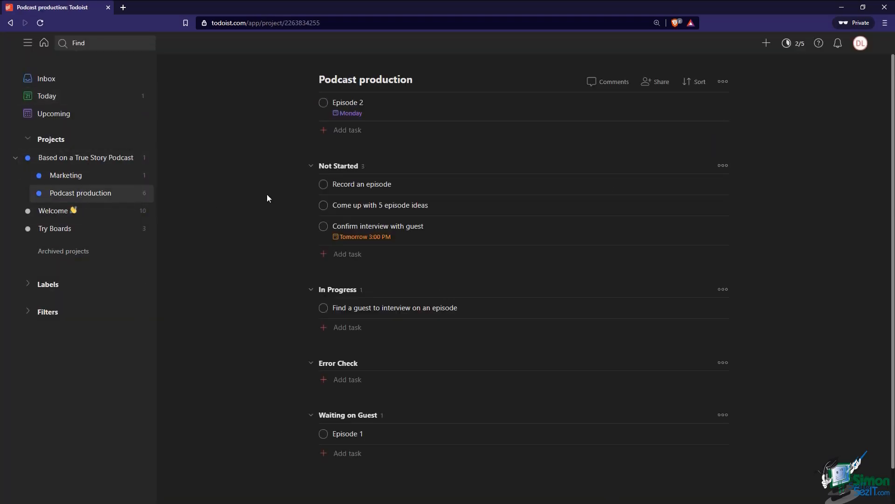
Quick-add an 'Episode 3' task due next week, now landing on Sunday, Apr 25
text(q)
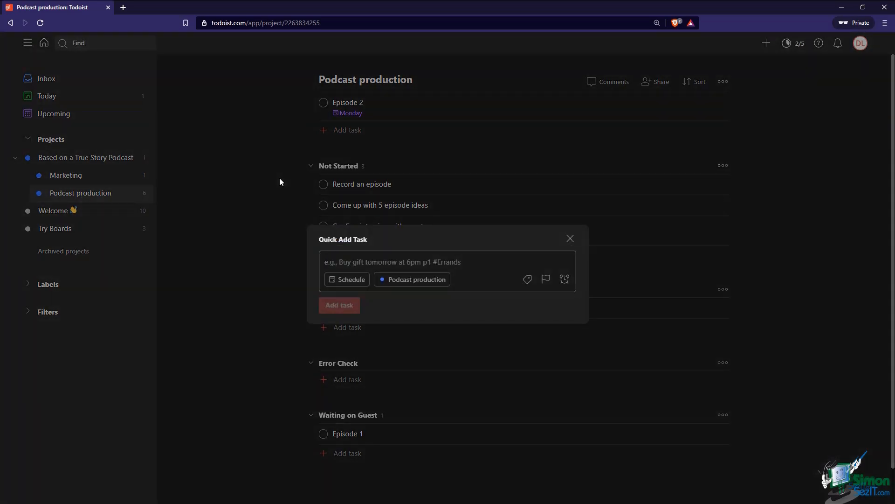
text(Episode 3 next week)
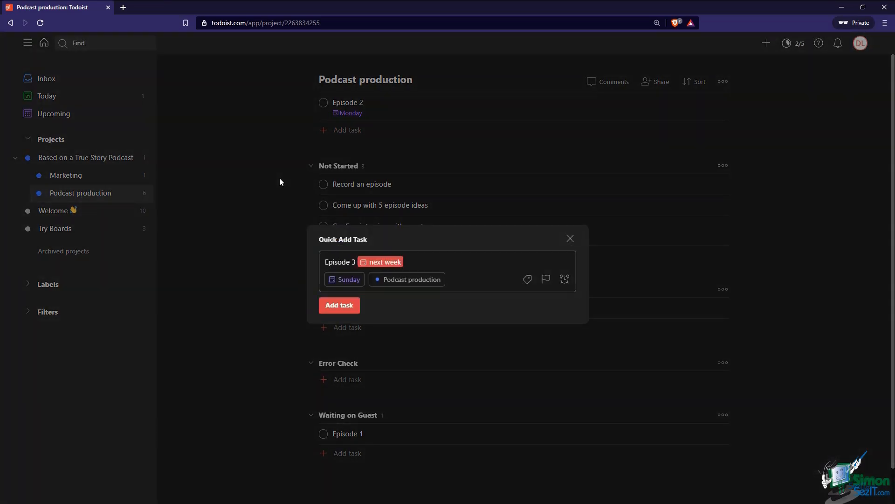
click(346, 312)
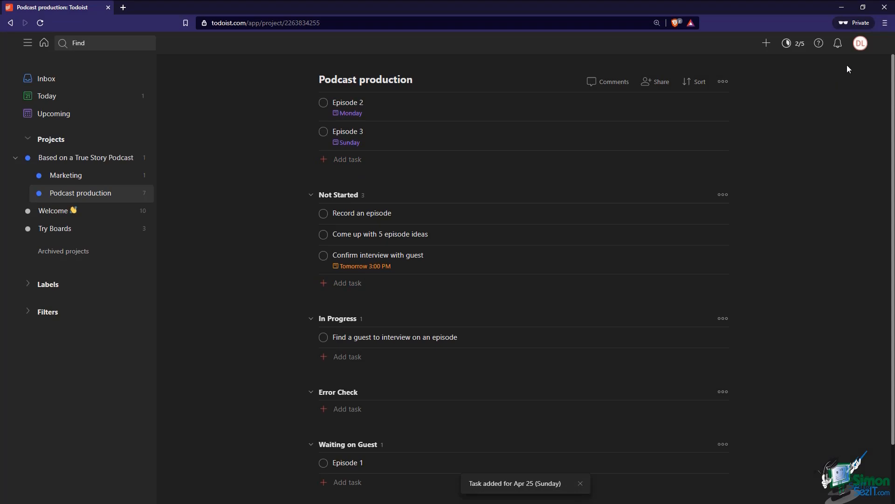
click(860, 43)
Confirm the General weekend setting stays Saturday, then view the Free plan on the Subscription page
click(834, 91)
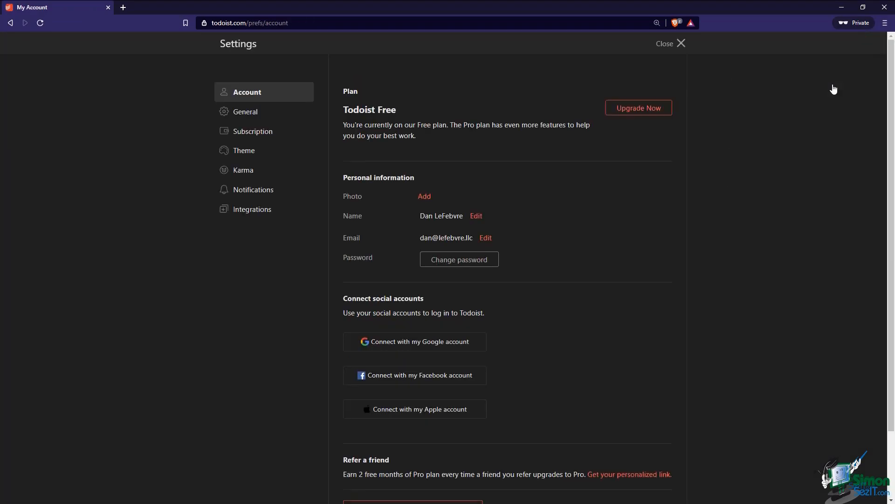
click(276, 123)
scroll(589, 345, down, 4)
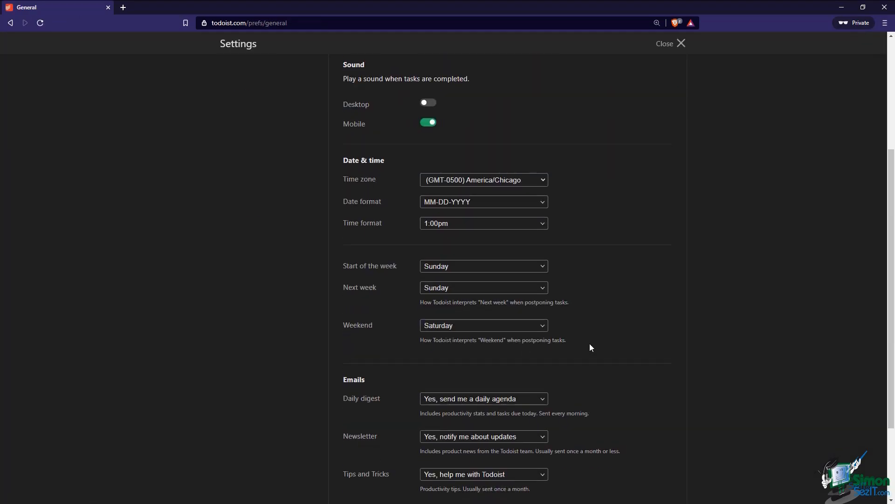
click(503, 326)
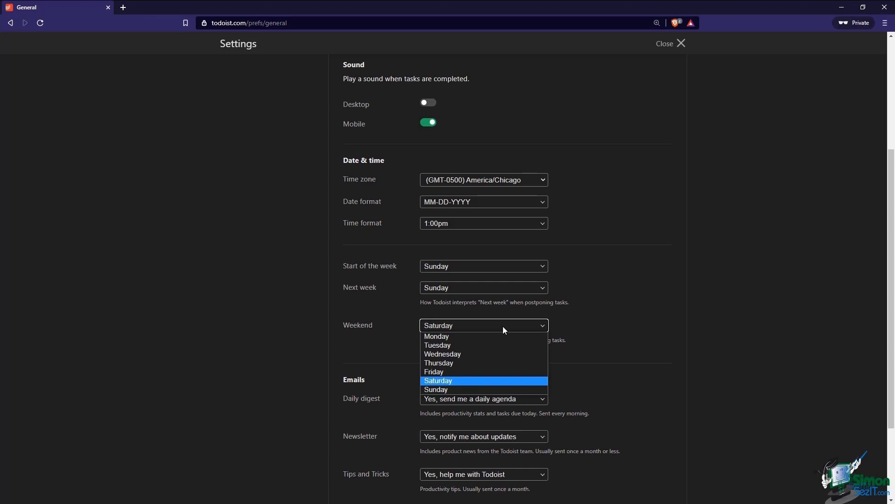
click(503, 326)
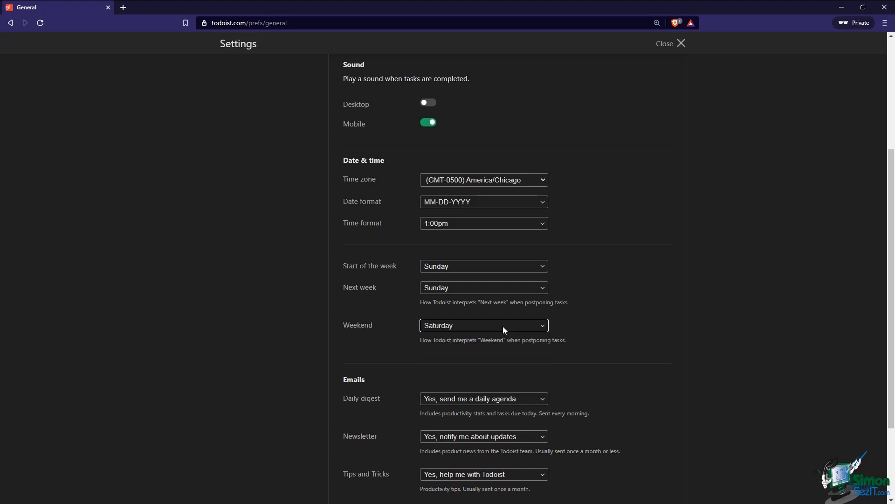
scroll(558, 311, up, 4)
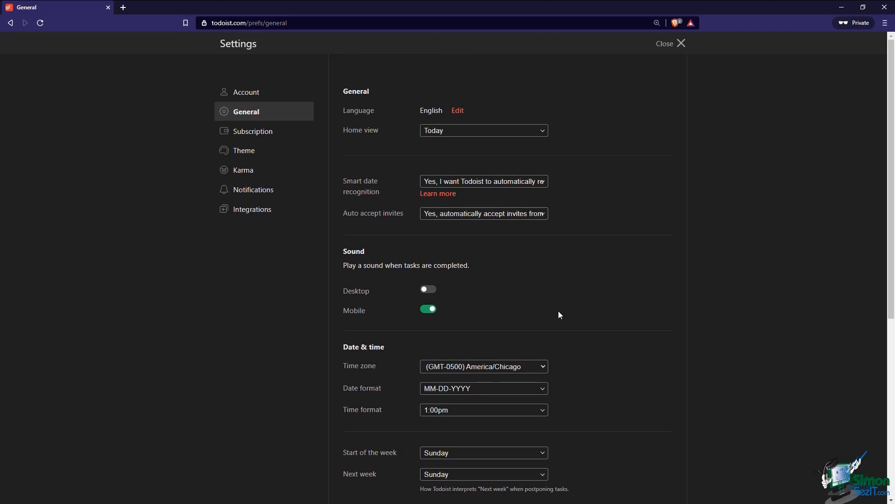
click(260, 138)
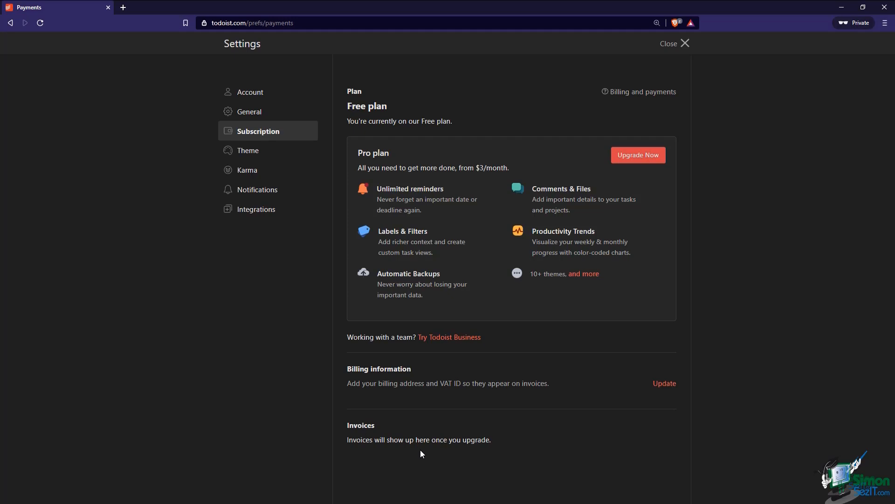
Try the Todoist, Noir, Sunflower, Neutral and Tangerine themes, settle back on Dark, then view Karma settings
click(252, 150)
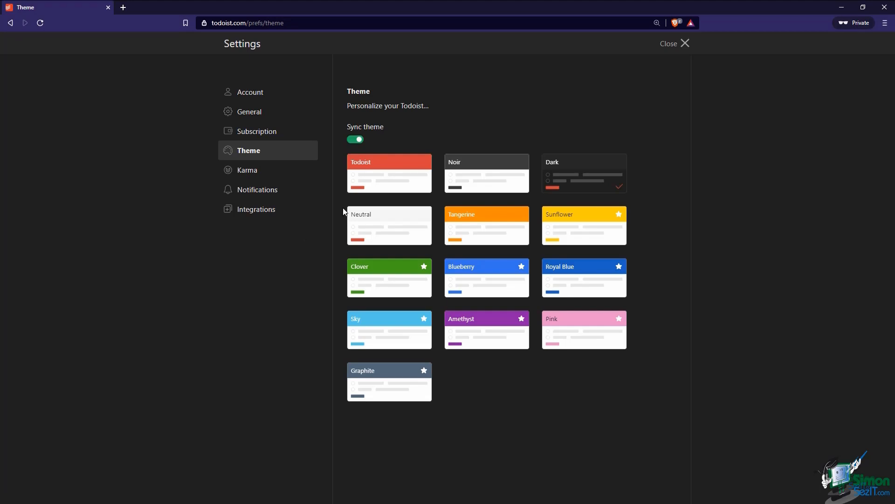
click(363, 186)
click(458, 175)
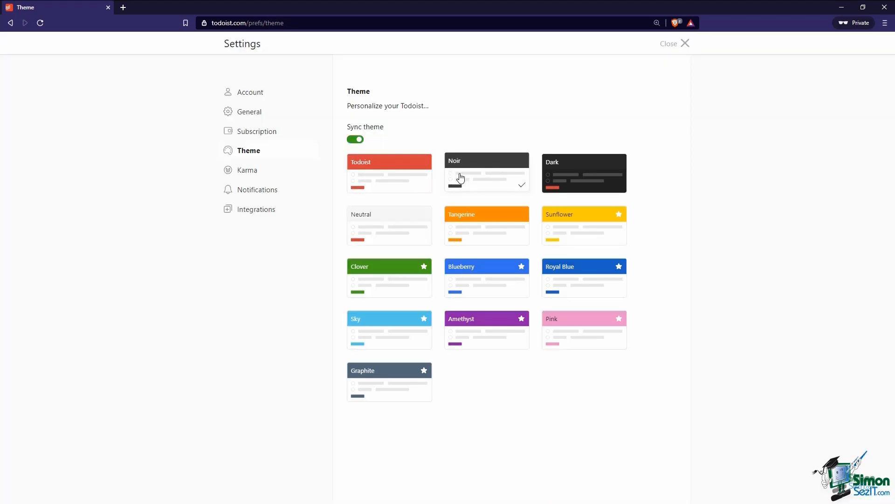
click(552, 186)
click(564, 217)
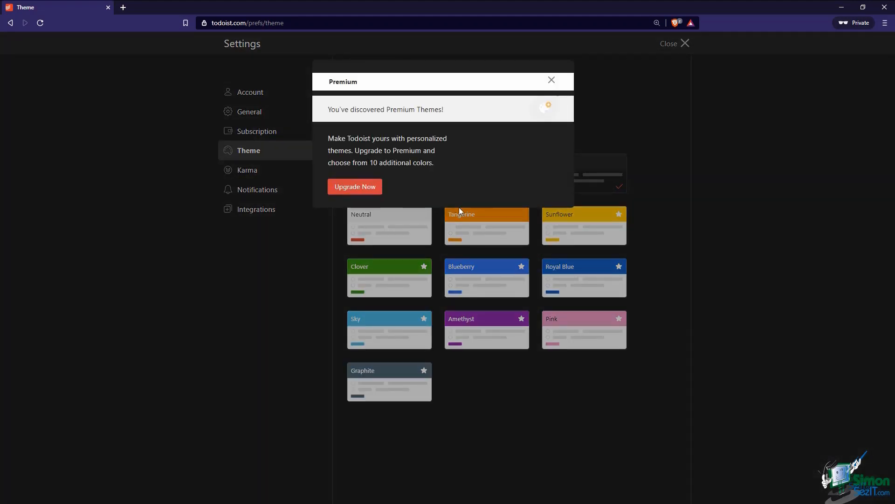
click(552, 80)
click(390, 226)
click(468, 226)
click(409, 175)
click(473, 178)
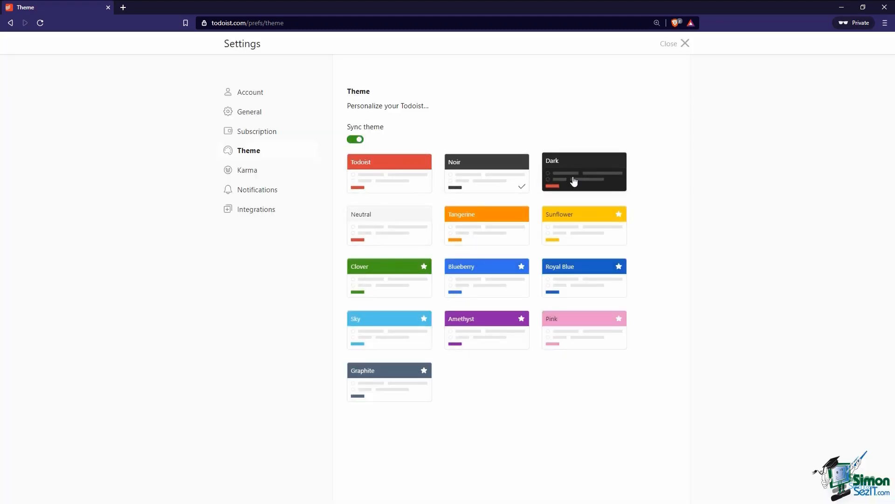
click(615, 179)
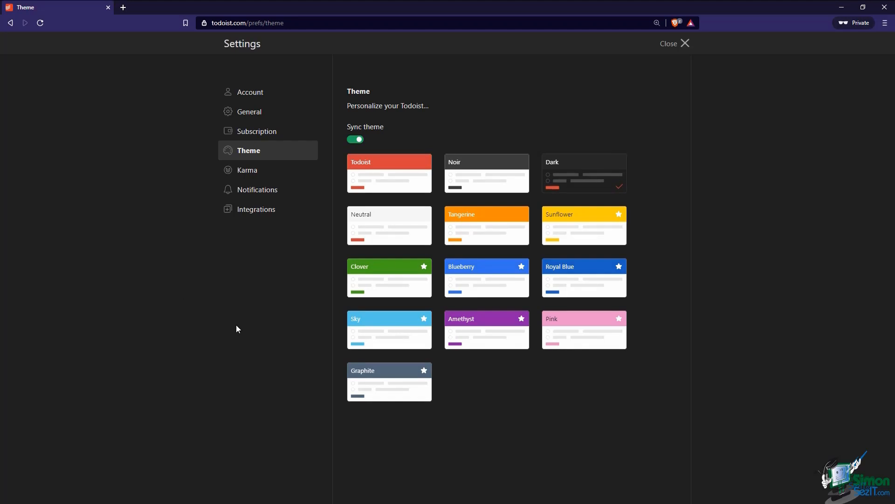
click(256, 171)
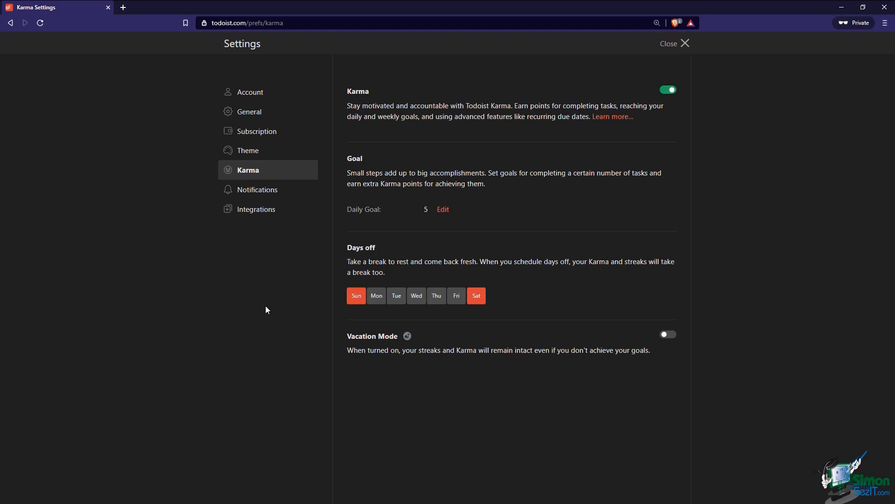
click(672, 91)
click(671, 91)
click(441, 209)
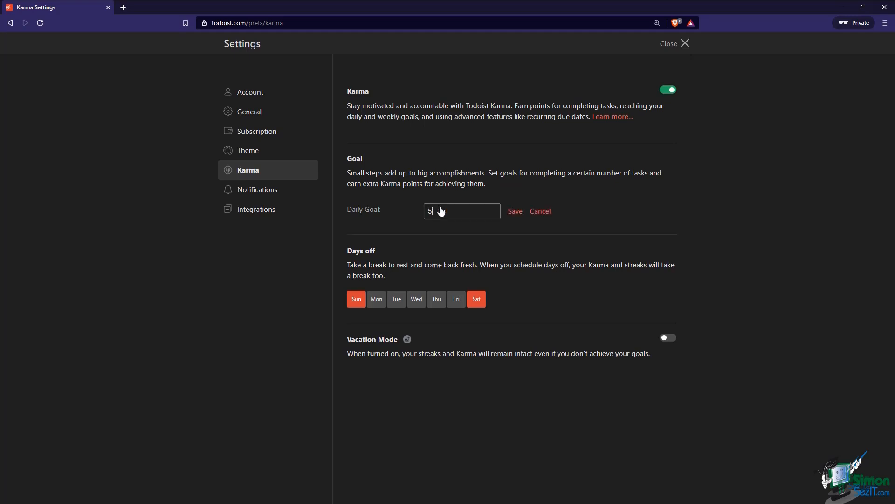
click(515, 212)
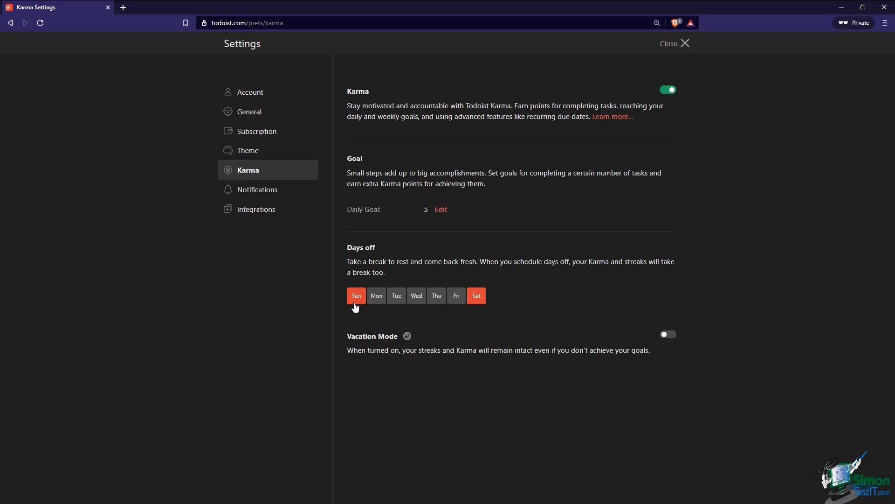
click(672, 336)
click(672, 335)
In Notifications settings, keep web notifications on and toggle the 'Comments attached to me' email and push alerts
click(261, 193)
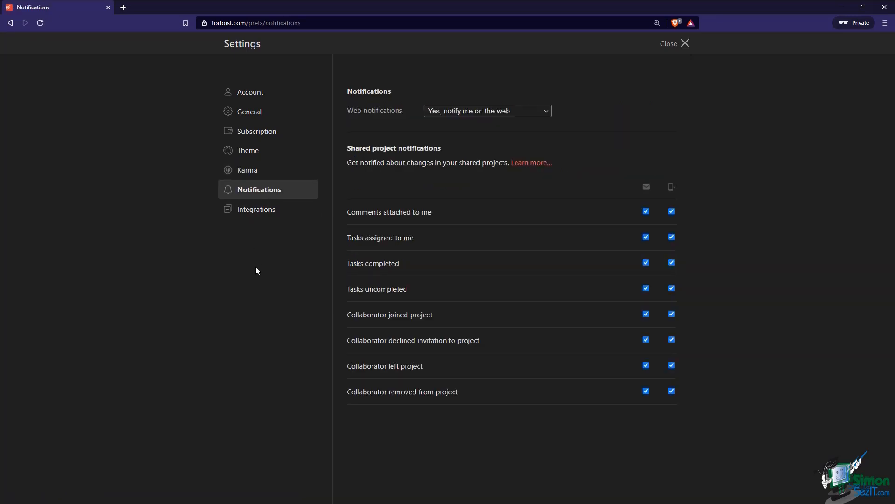
click(461, 114)
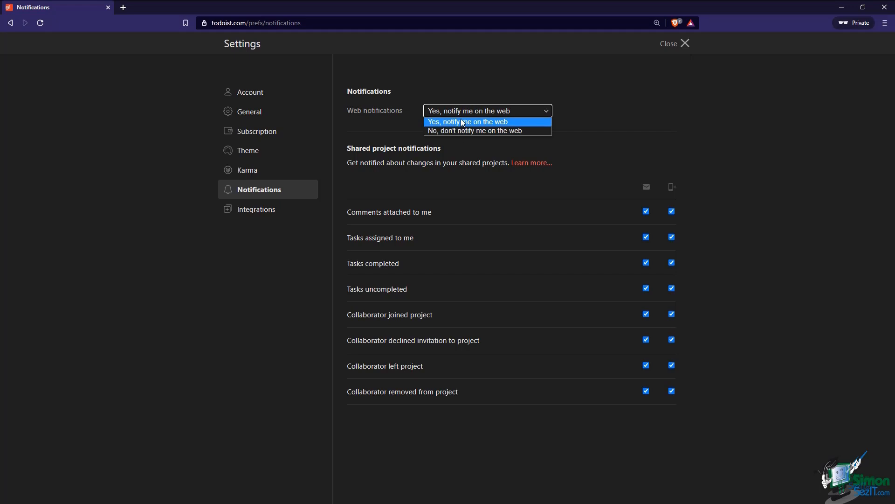
click(460, 111)
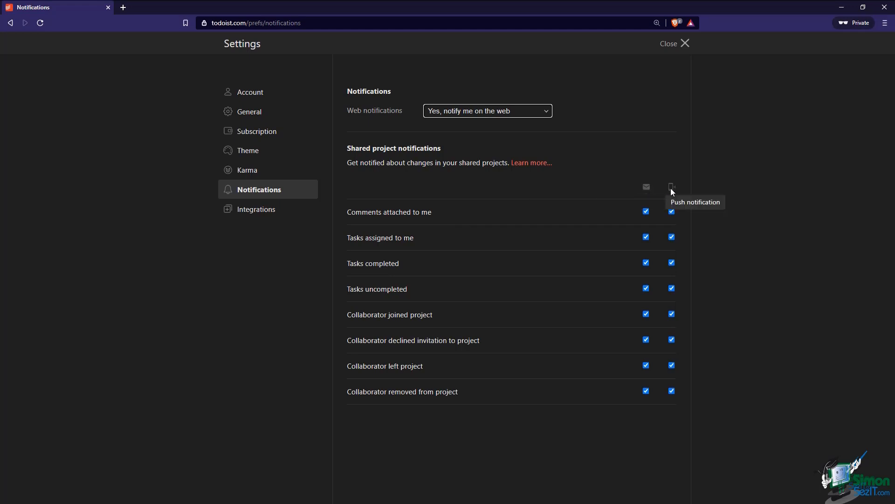
click(646, 211)
click(672, 211)
click(672, 212)
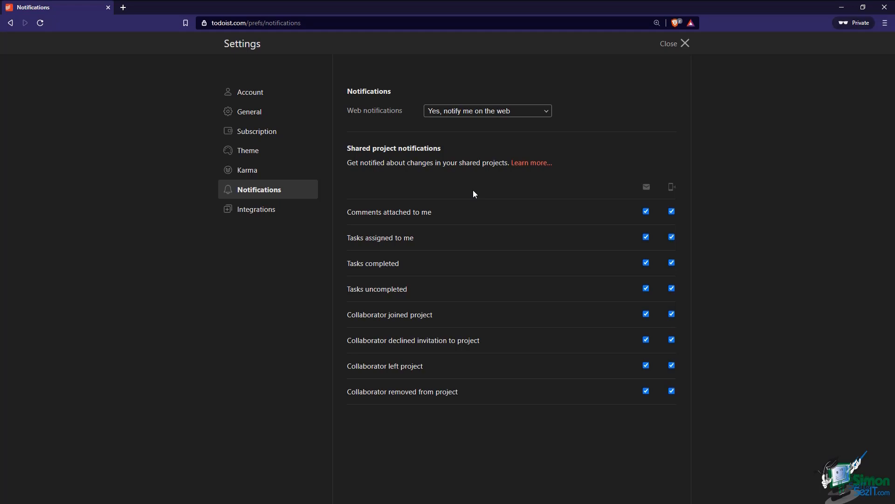
Open the Integrations settings showing Google Calendar and the API token section
click(256, 215)
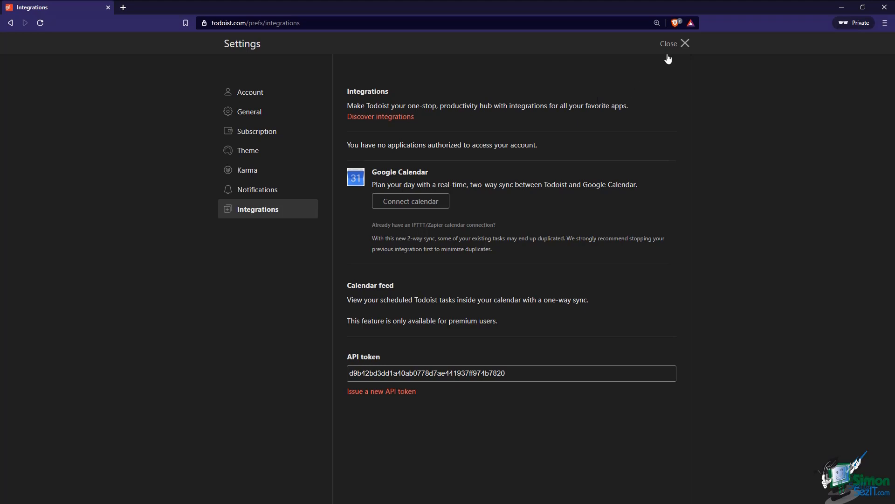
Share the Based on a True Story Podcast project by inviting a collaborator's e-mail address
click(684, 43)
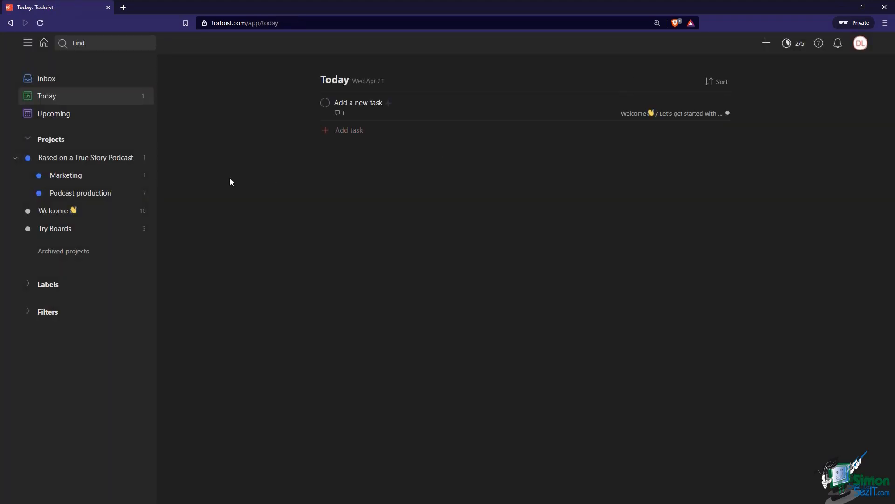
mouse_move(118, 165)
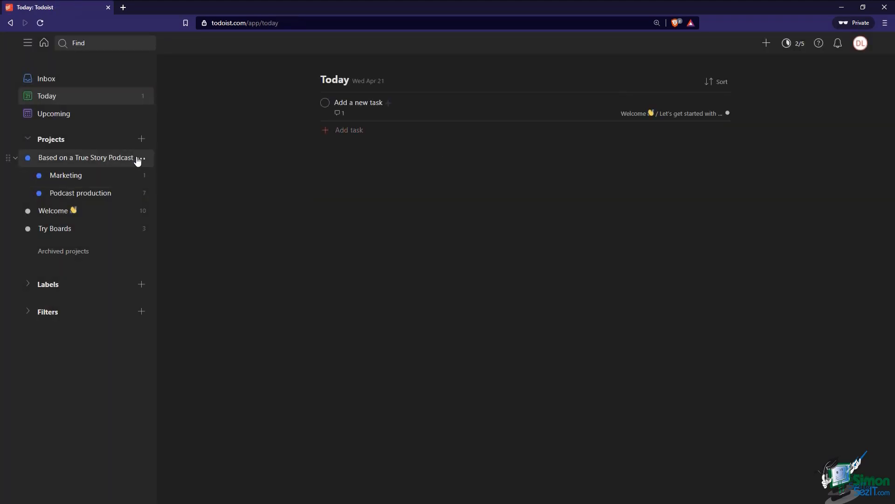
click(139, 158)
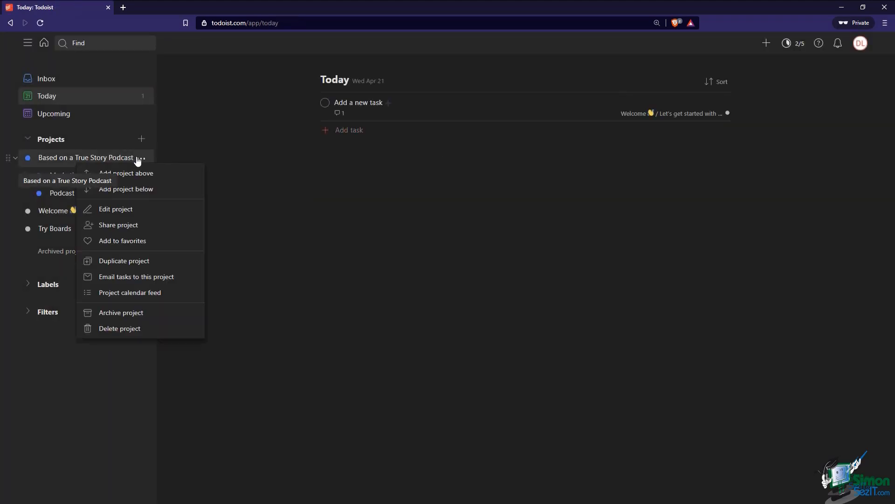
click(125, 226)
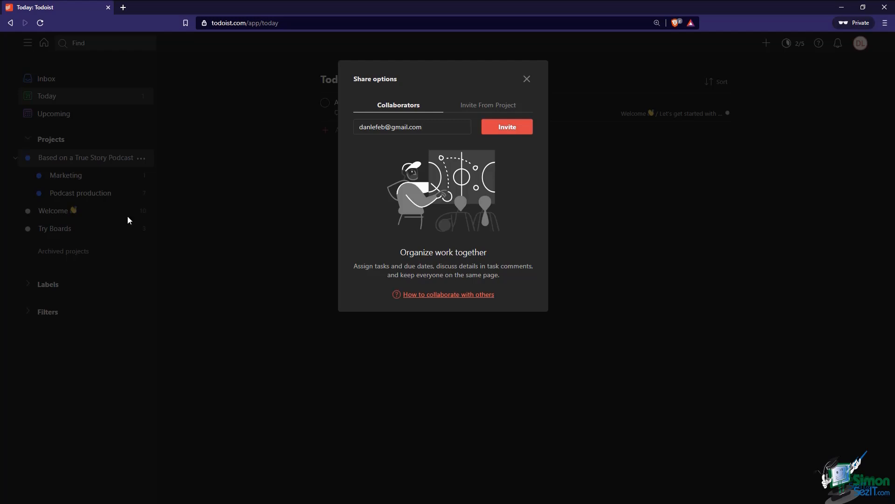
click(508, 129)
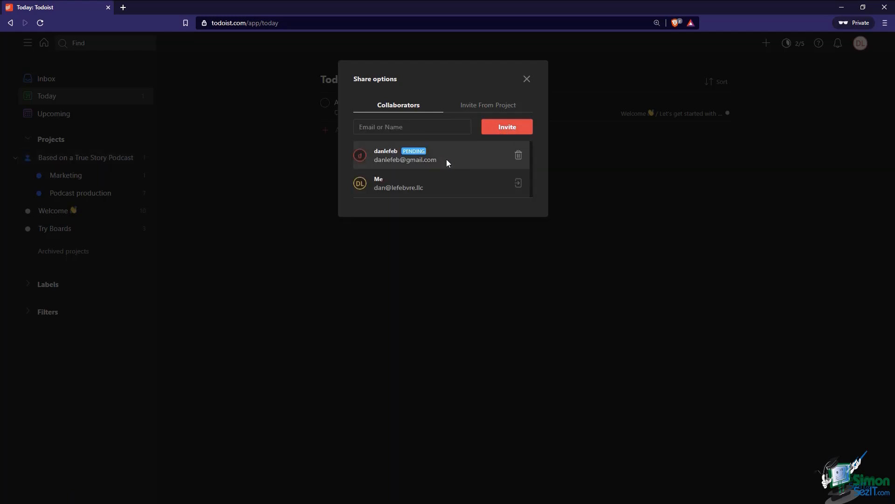
click(527, 79)
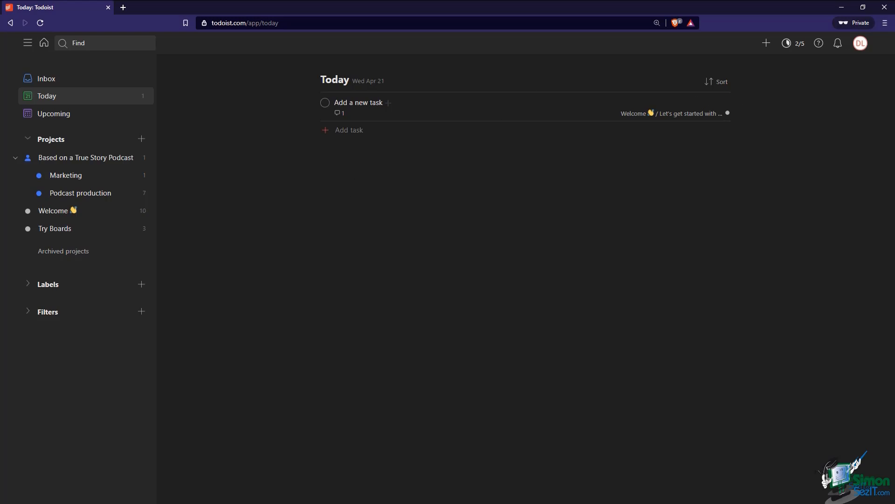
Read the Todoist 'You are added to…' invitation e-mail in Gmail, then close Gmail
drag(0, 335, 155, 1)
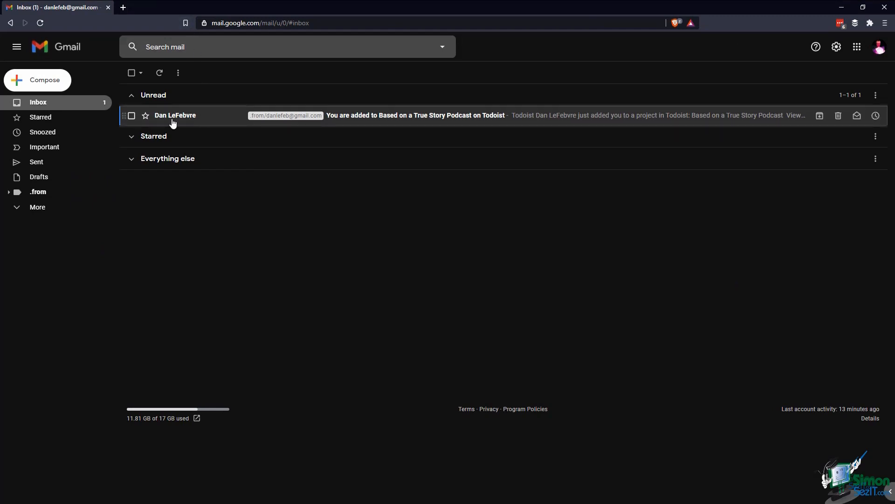
click(193, 120)
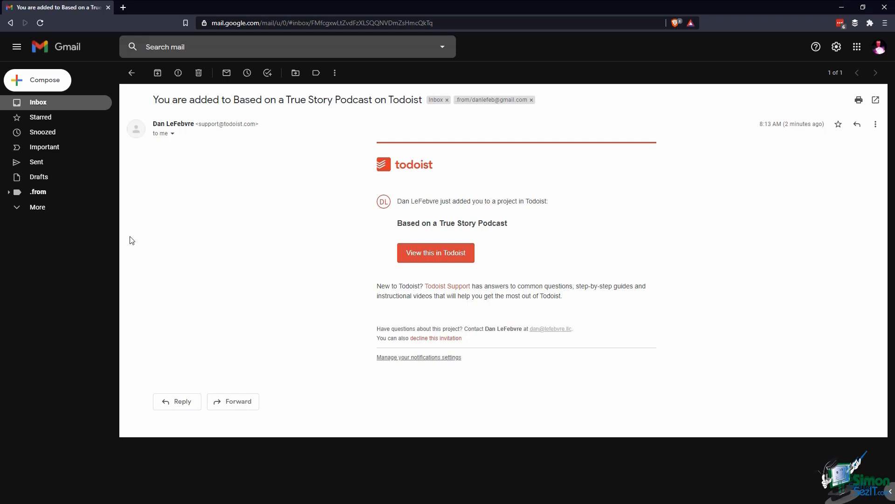
click(108, 8)
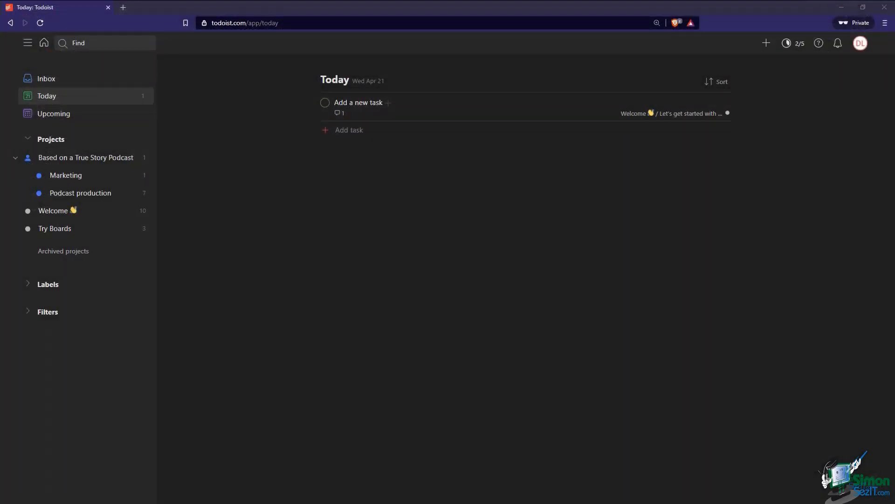
In the invitee's Todoist window, accept the podcast project invitation from the notifications
drag(0, 7, 190, 89)
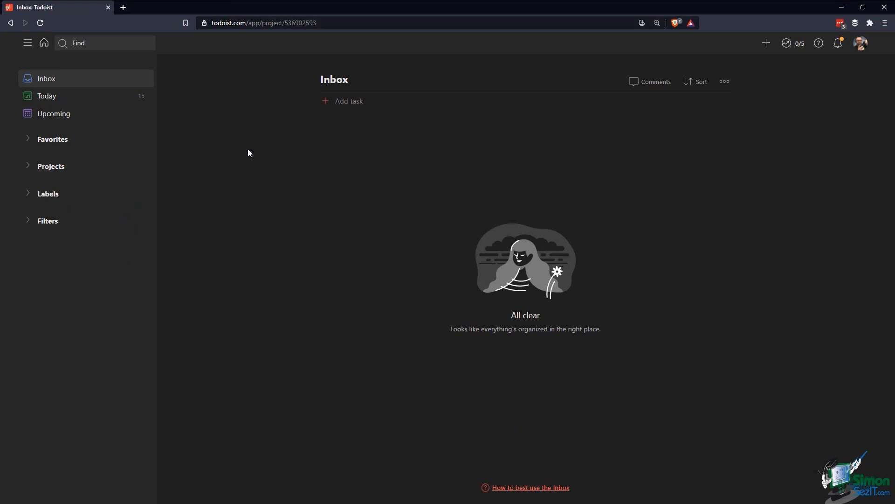
click(838, 45)
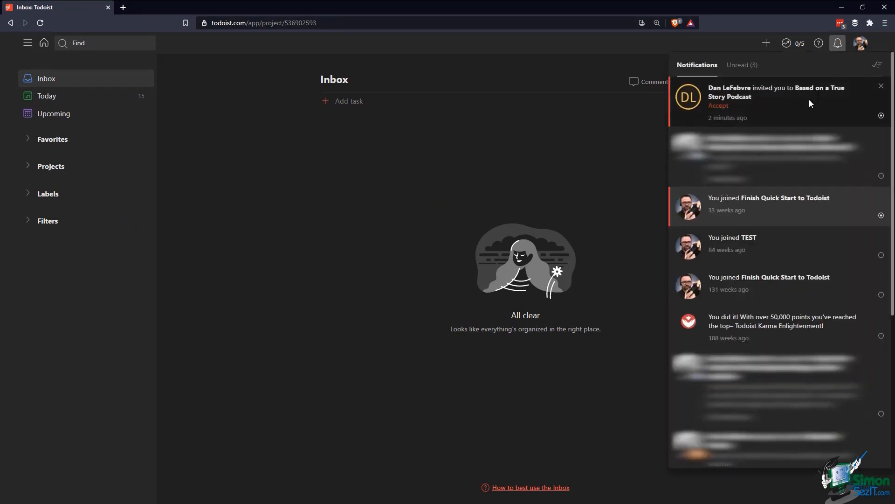
click(718, 105)
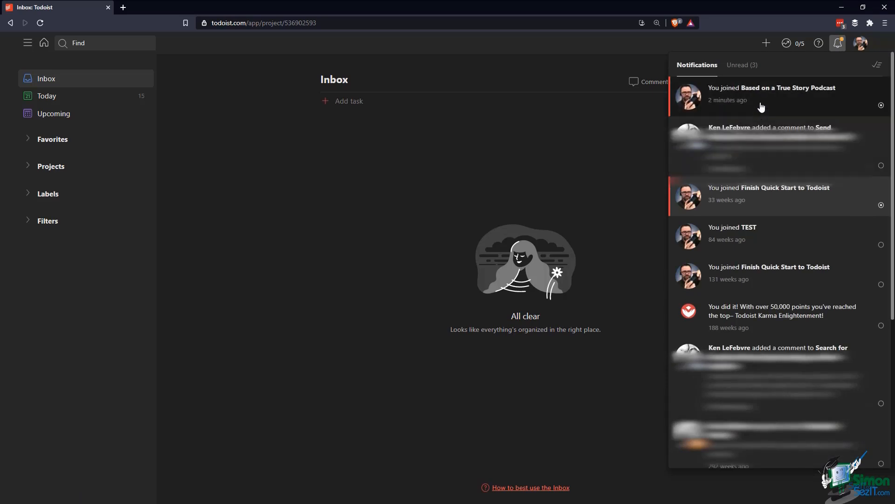
click(431, 180)
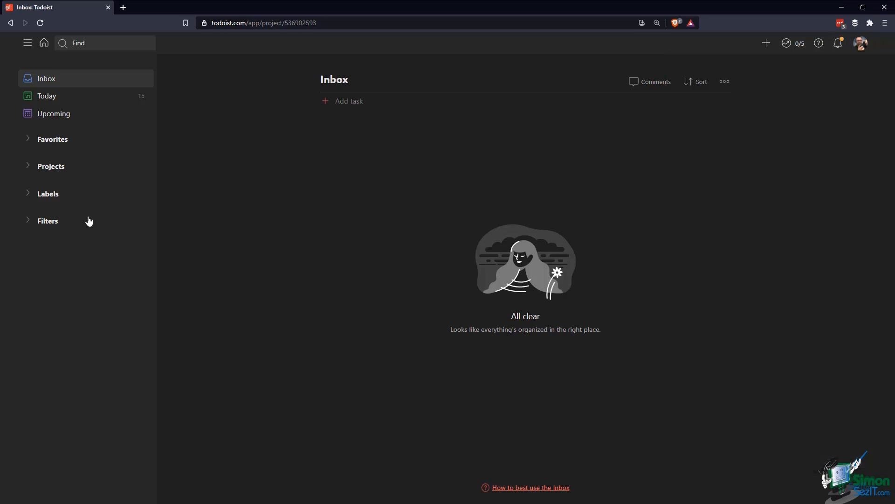
Open the Based on a True Story Podcast project's 'Moderate comments on YouTube channel' task
click(29, 170)
click(74, 258)
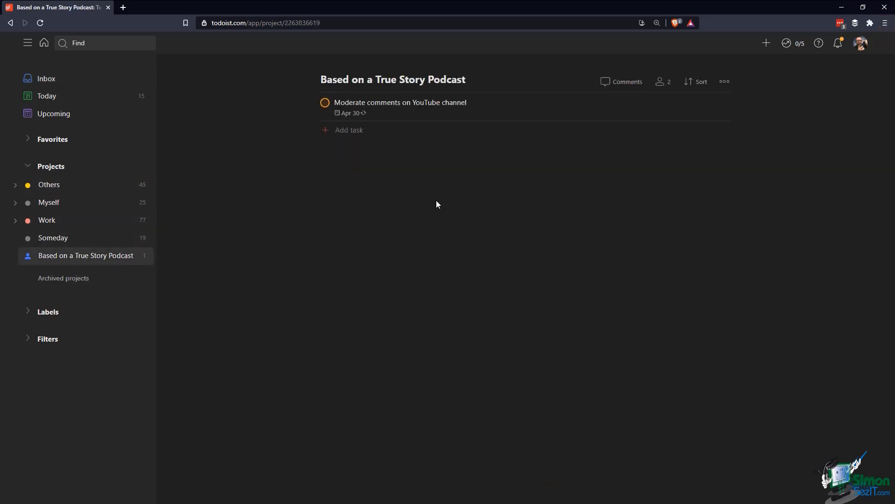
click(444, 112)
Post the comment 'Can you tackle it this week?' on the task
click(447, 146)
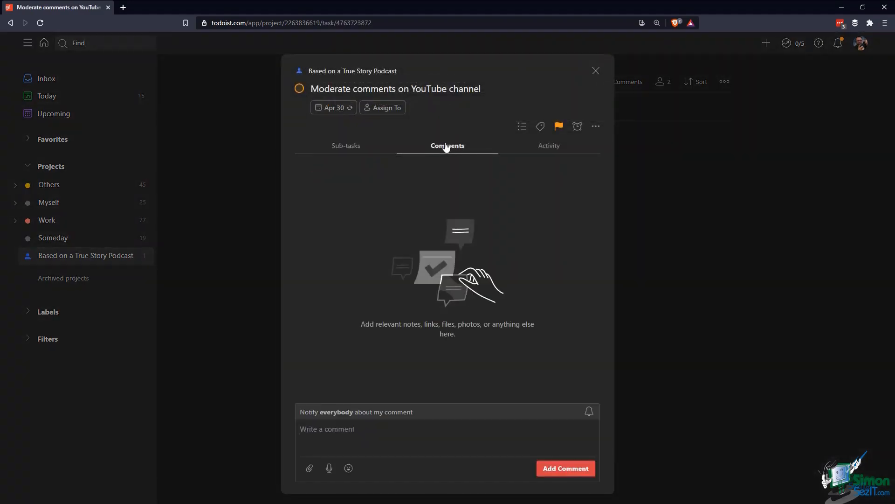
text(Can you tackle it this week/)
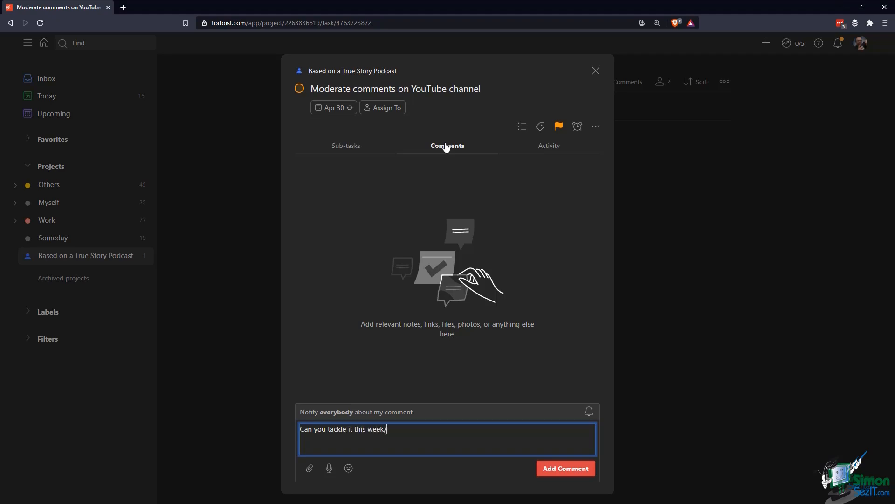
key(BackSpace)
text(?)
click(562, 473)
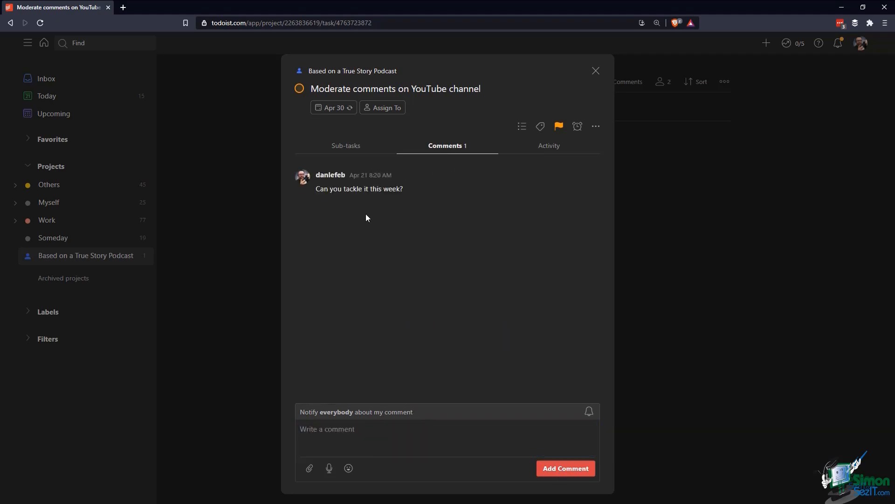
Assign the task to the project owner and return to the owner's Todoist window
click(375, 108)
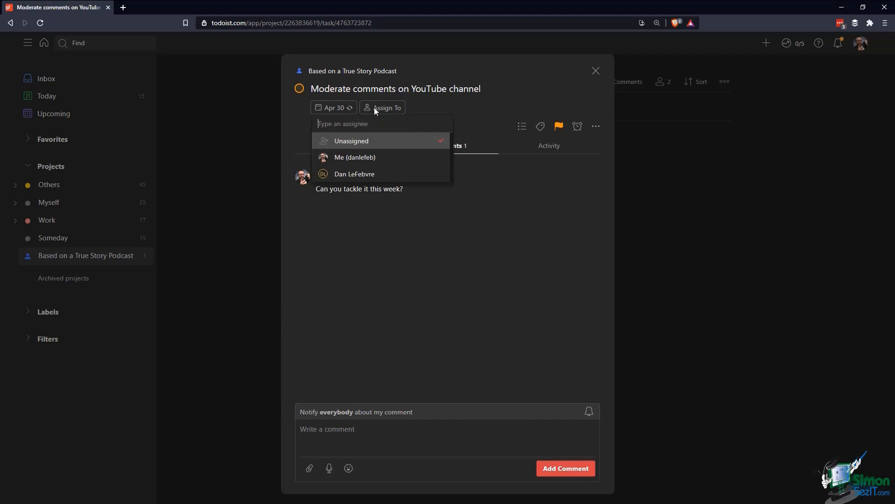
click(362, 175)
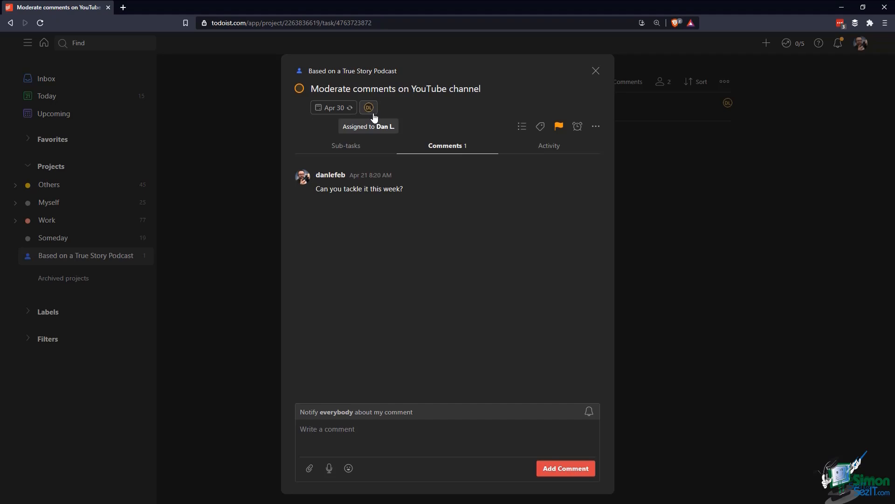
click(842, 7)
click(529, 10)
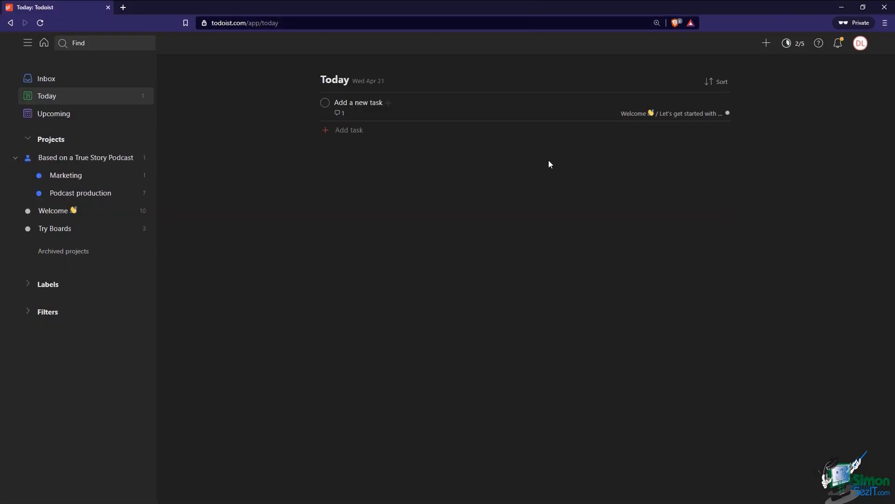
In the owner's window, open the comment notification to view the assigned YouTube moderation task
click(838, 43)
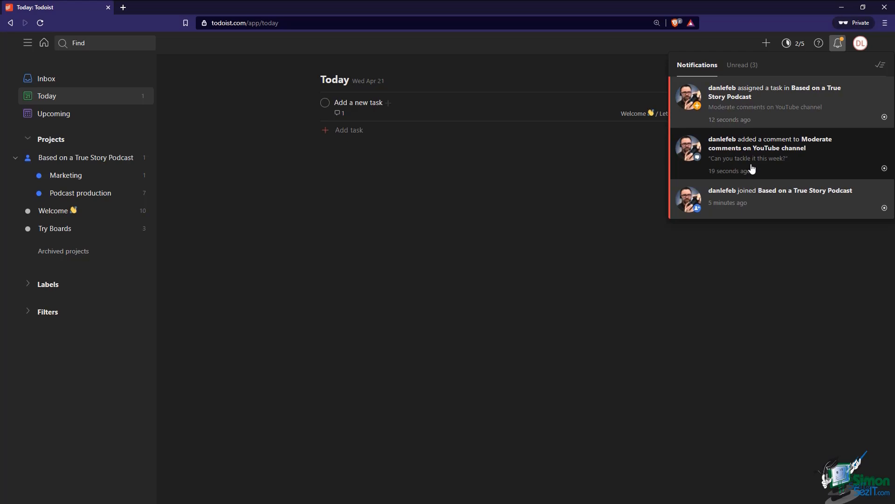
click(752, 169)
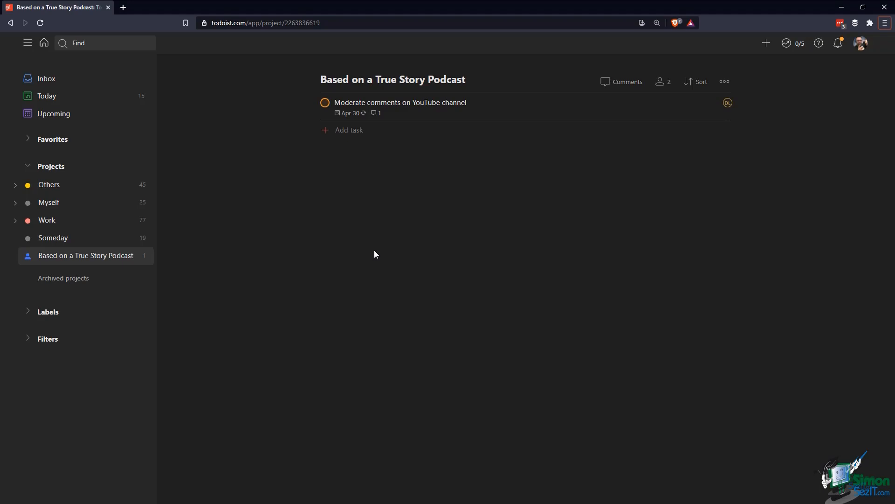
Quick-add 'Listen to episode 2 and jot down any errors' due in 30 minutes with priority p1
key(q)
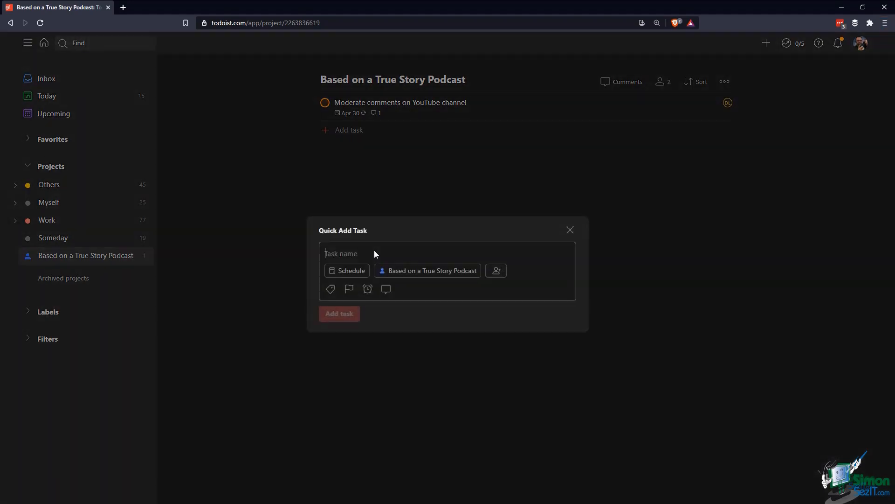
text(Liste)
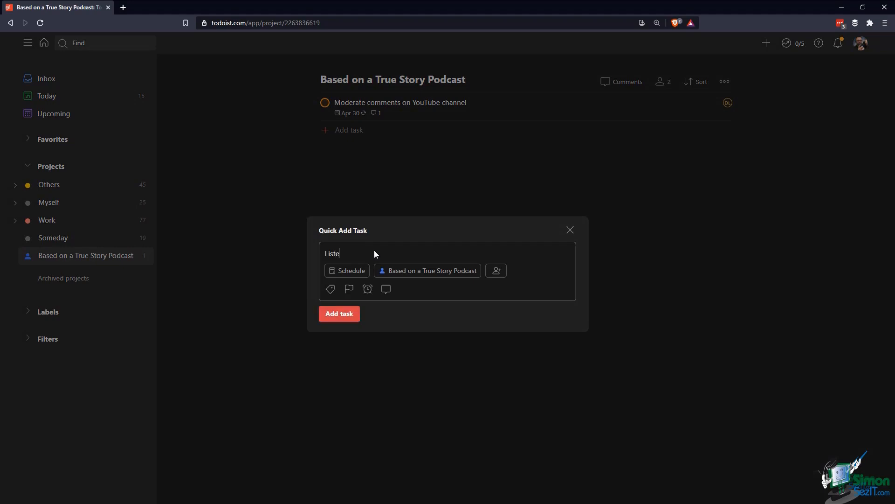
text(n to episode 2 and jot down any errors in 30 minutes)
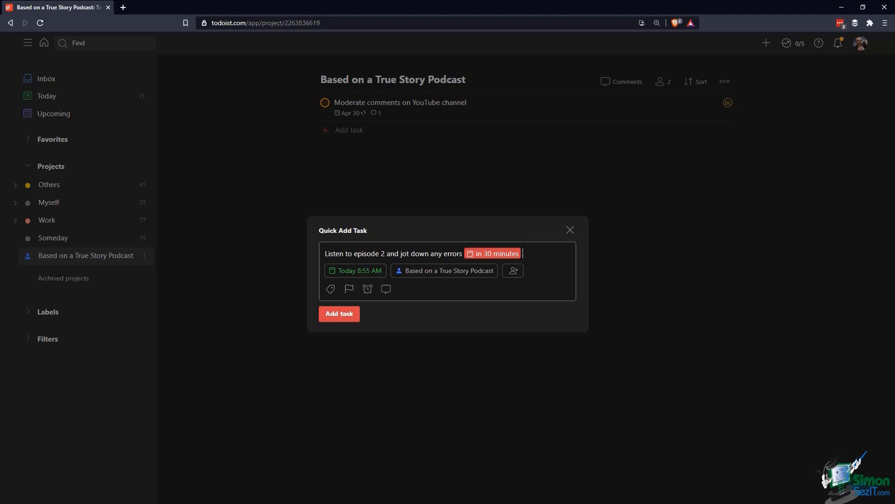
text(p1)
click(343, 319)
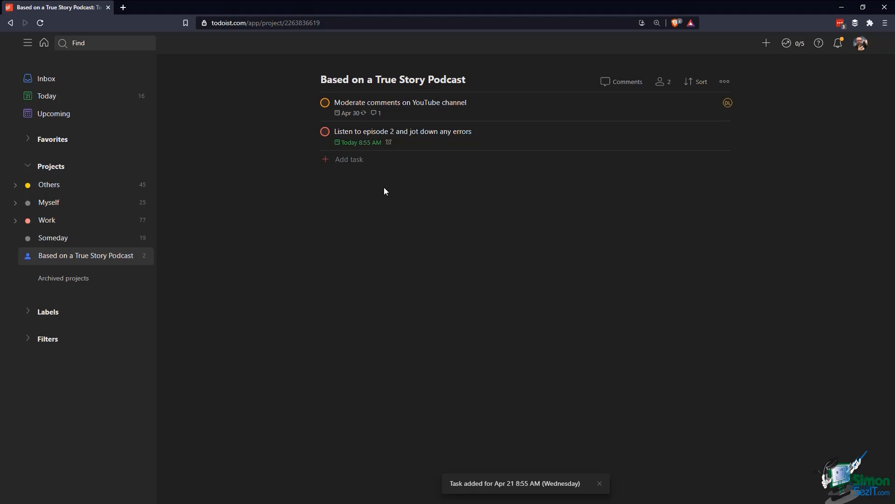
Go to Settings > Reminders and leave the default reminder timing at 10 minutes before
mouse_move(465, 183)
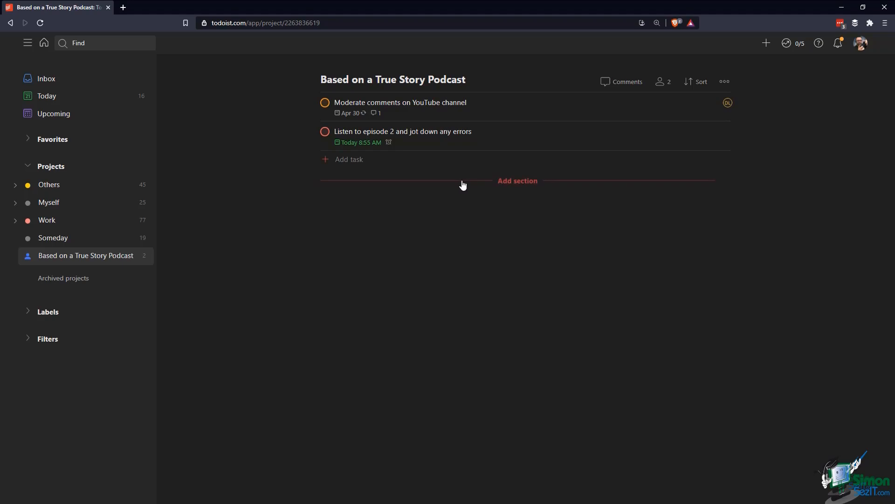
click(861, 47)
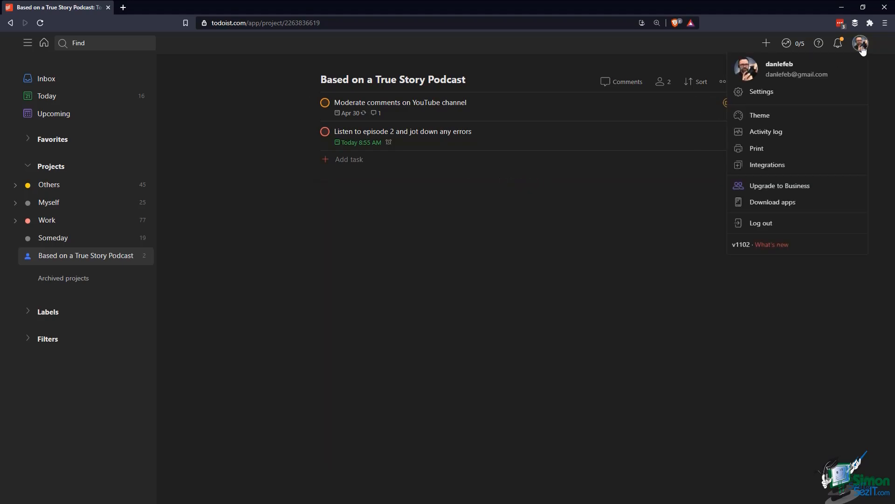
click(786, 92)
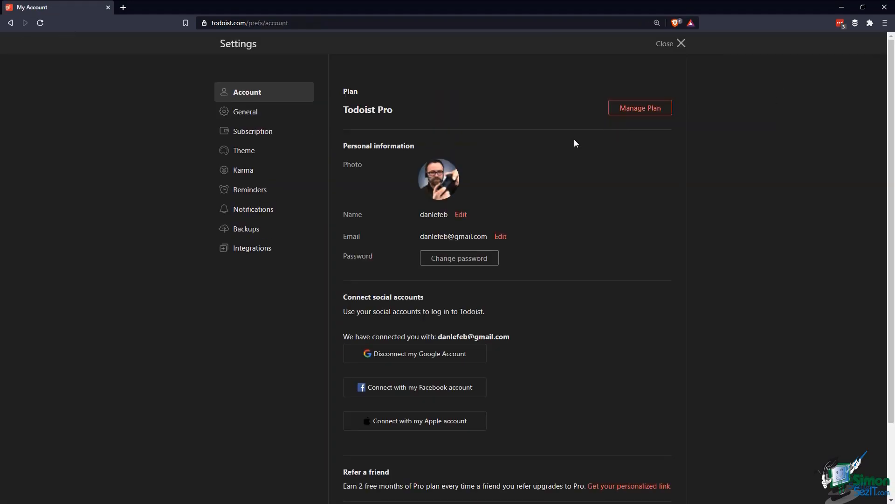
click(250, 190)
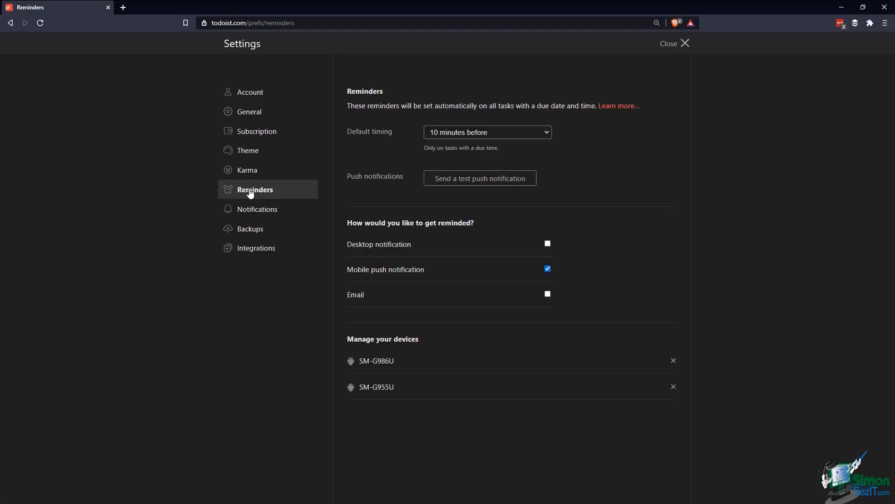
click(463, 137)
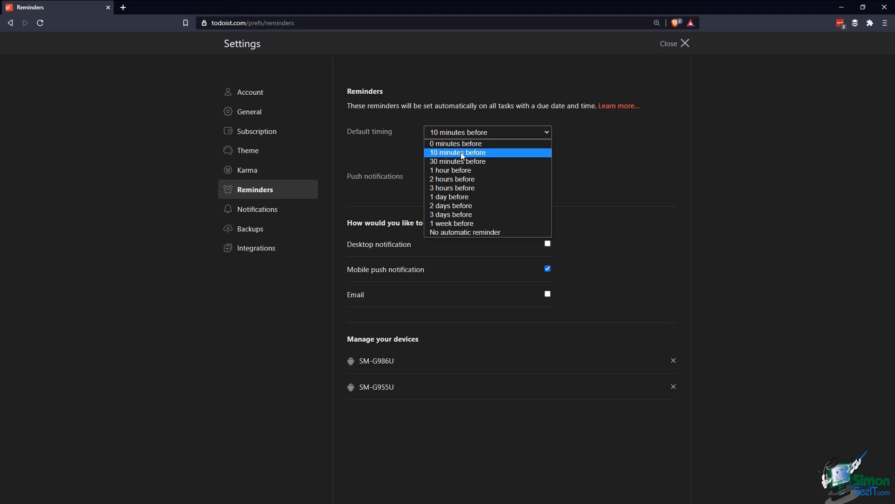
click(462, 155)
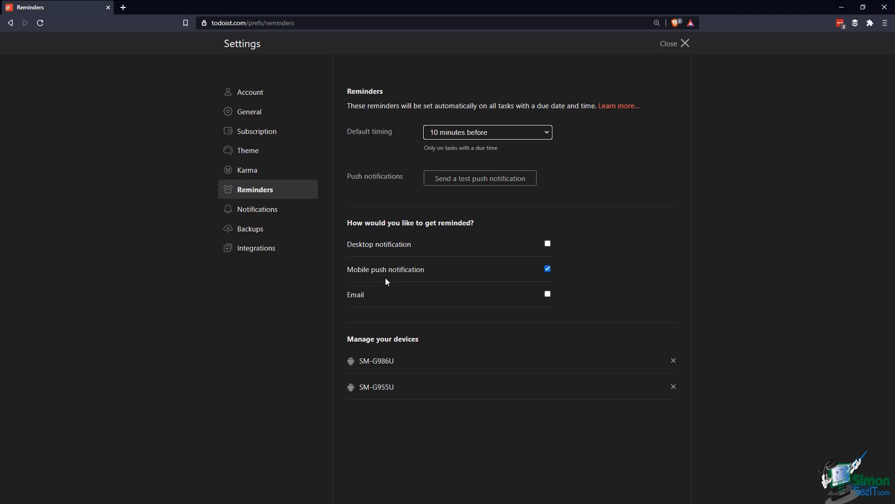
click(483, 132)
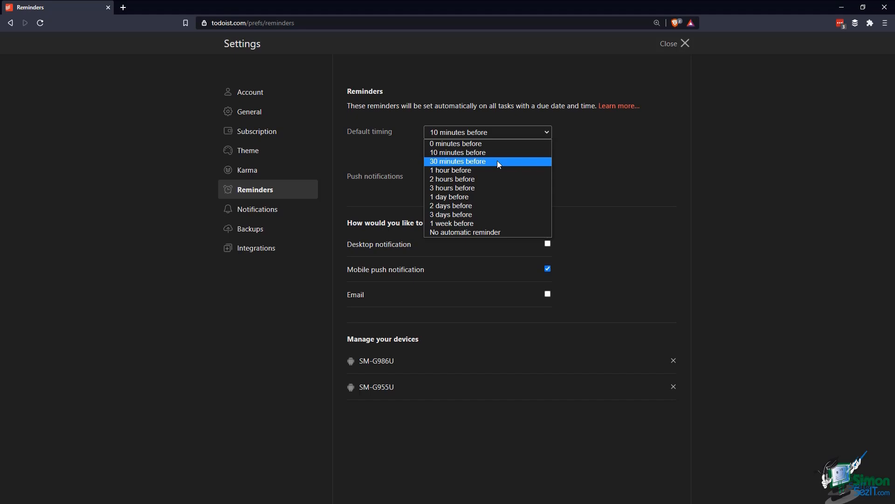
Confirm '10 minutes before' as the default timing, then await the episode 2 phone reminder
click(495, 154)
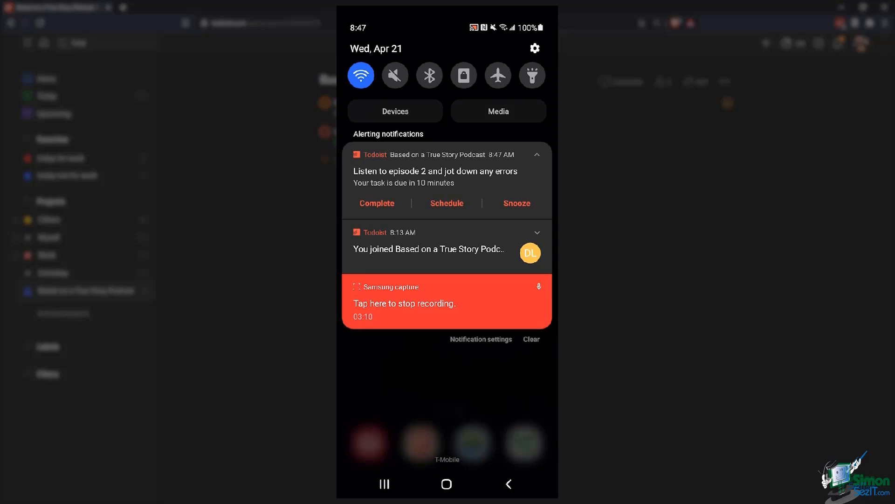
Add a location reminder to the episode 2 task that fires when leaving New York, NY, USA
click(435, 171)
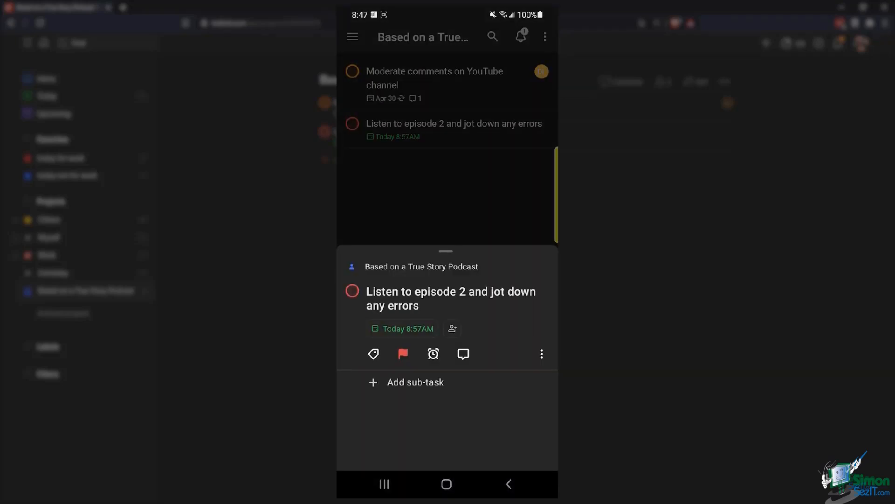
click(433, 354)
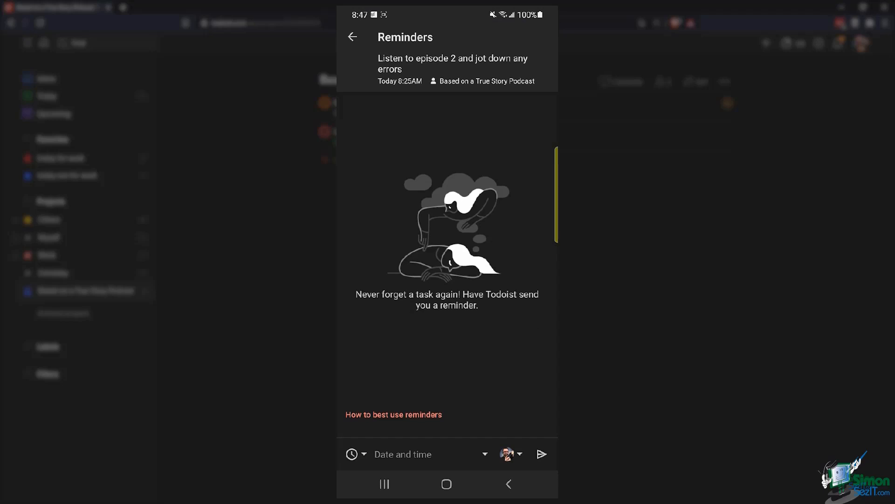
click(355, 454)
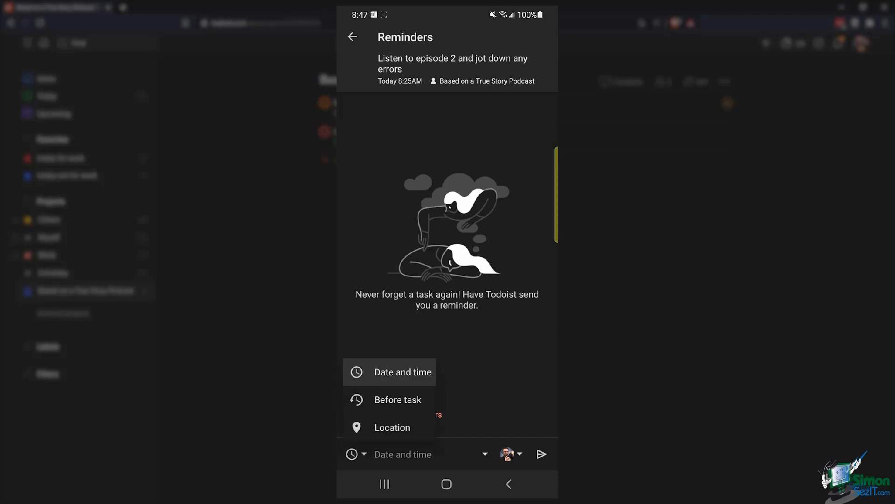
click(392, 428)
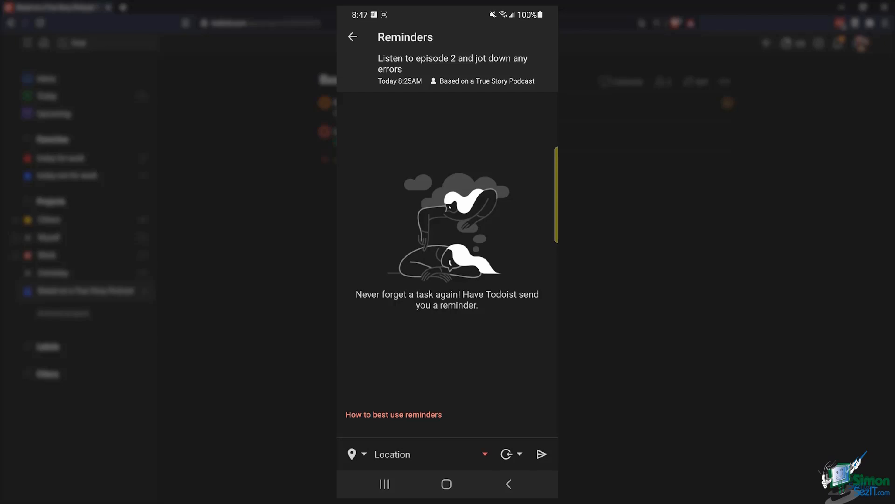
click(430, 454)
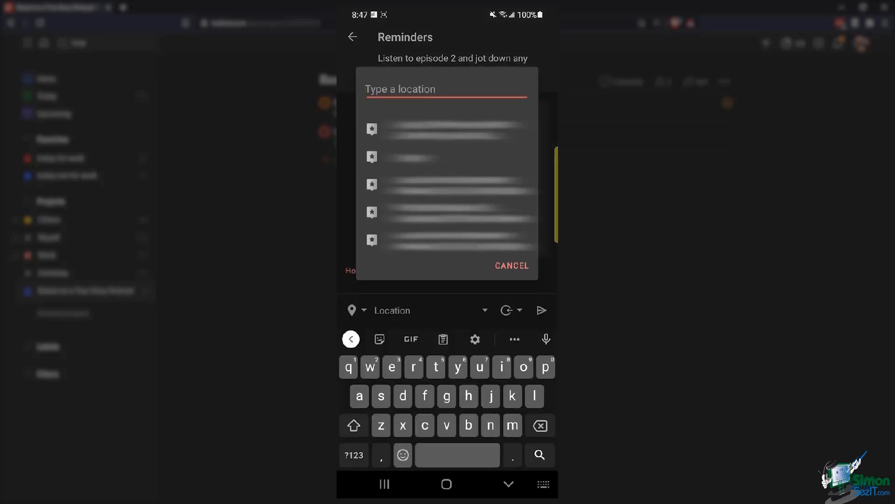
text(new)
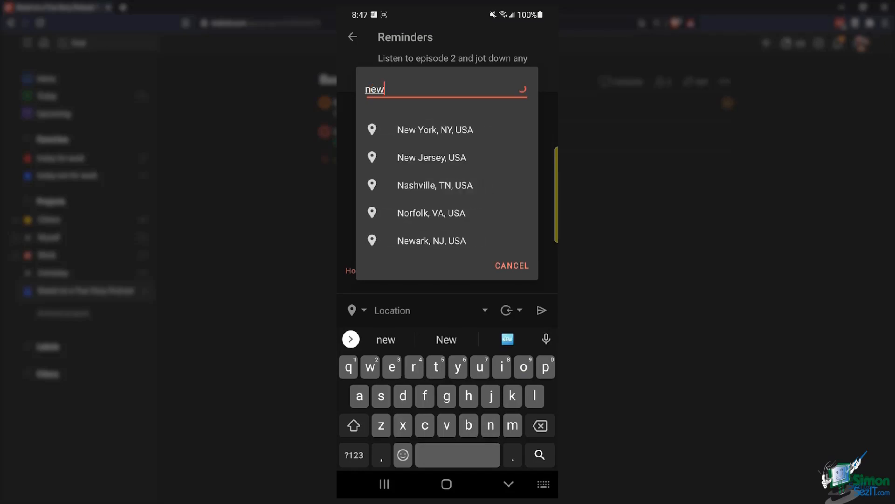
text( york)
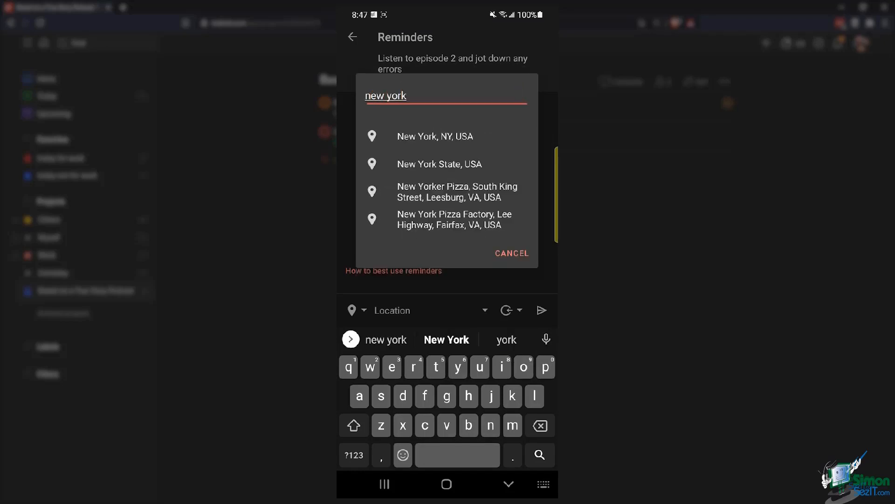
click(436, 138)
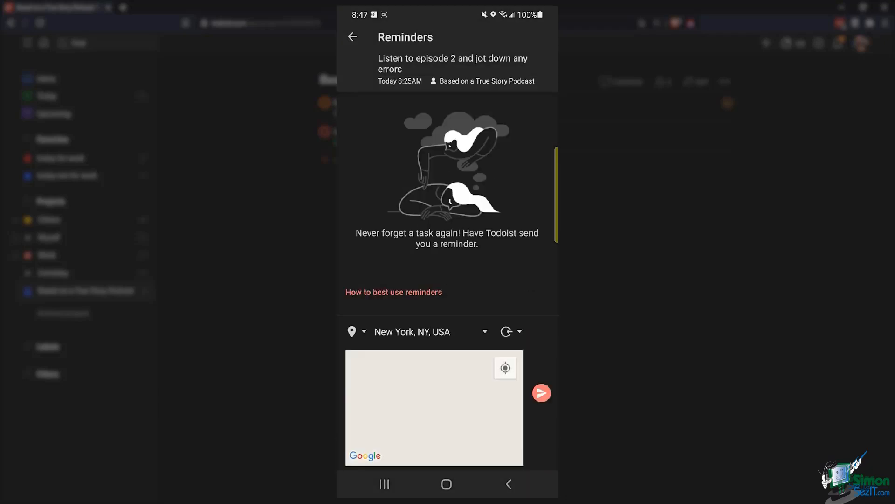
click(512, 332)
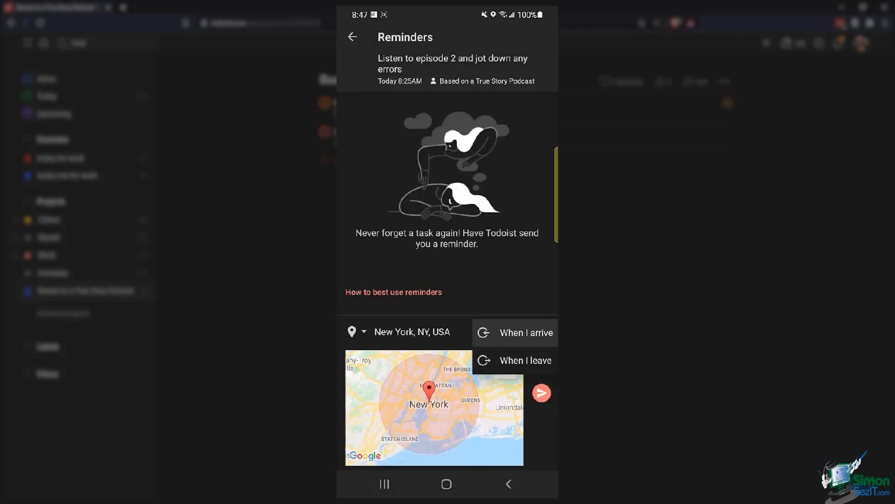
click(516, 360)
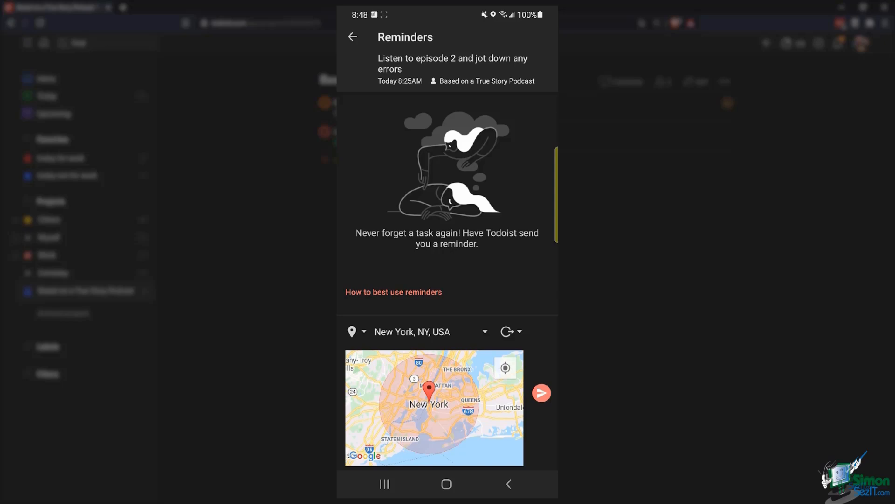
click(541, 392)
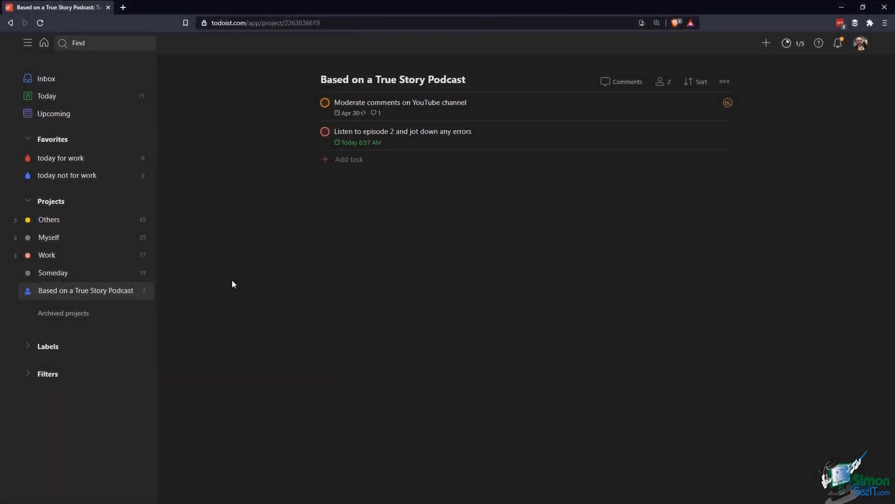
Expand the sidebar Labels section to list home, desktop, email, phone and outside
click(28, 347)
scroll(28, 350, down, 2)
scroll(29, 350, down, 1)
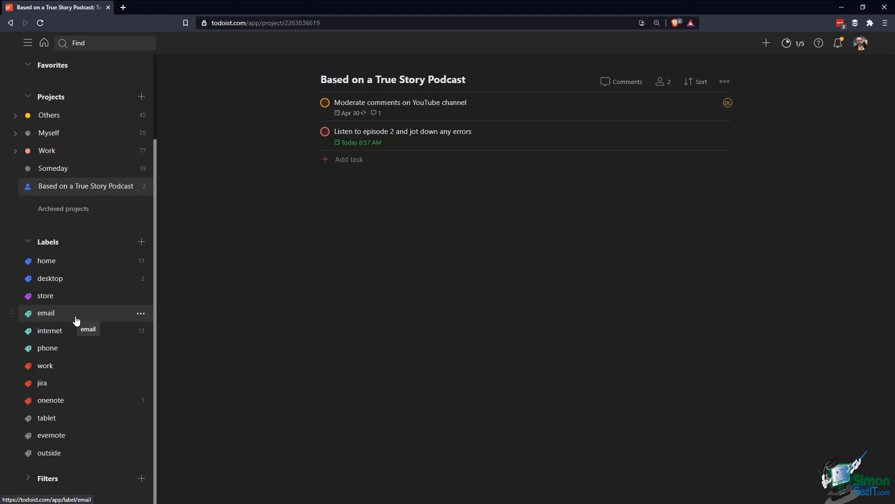
click(427, 139)
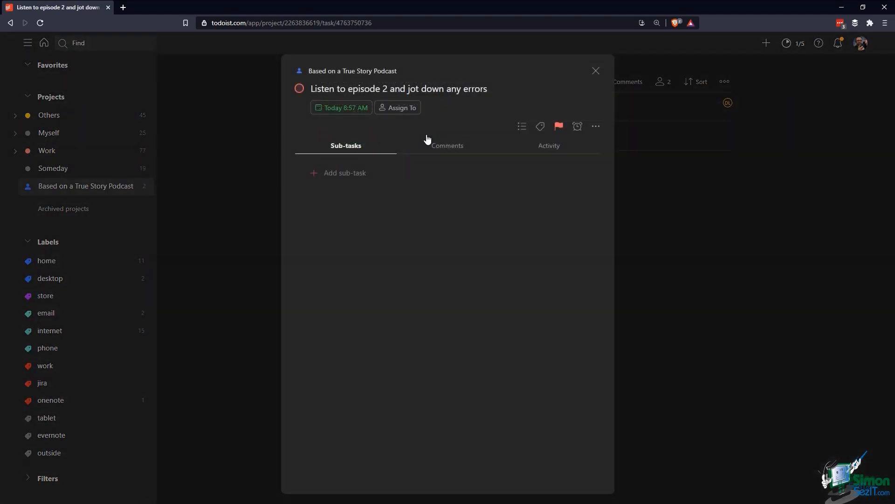
click(499, 90)
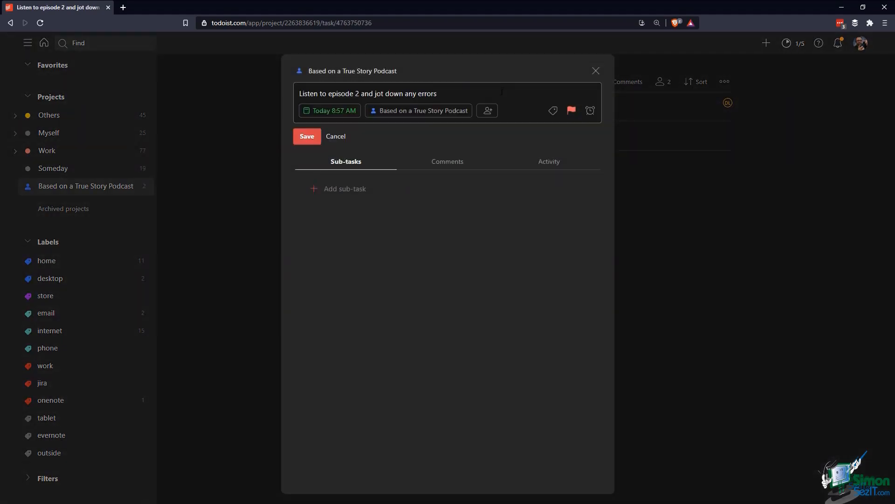
click(335, 136)
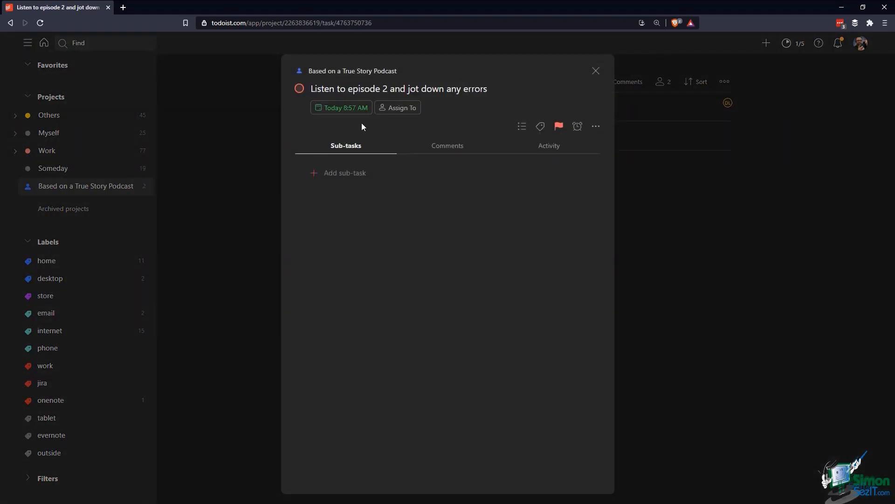
click(540, 126)
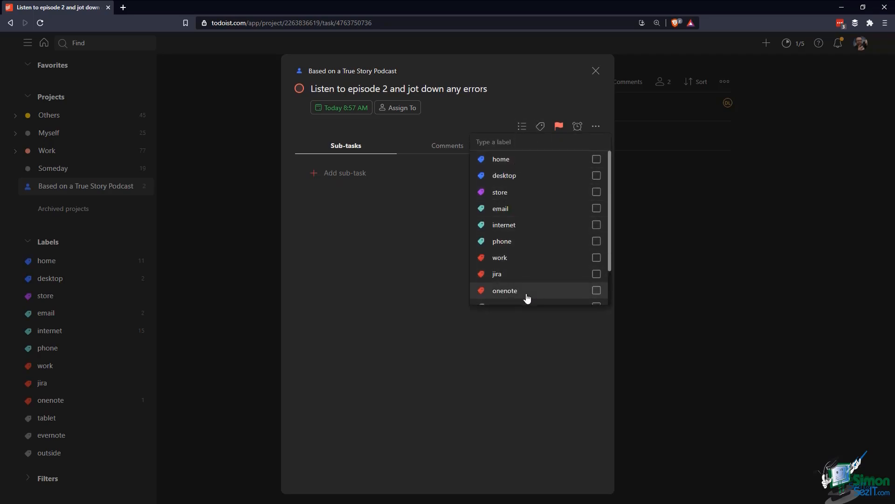
click(485, 94)
click(486, 93)
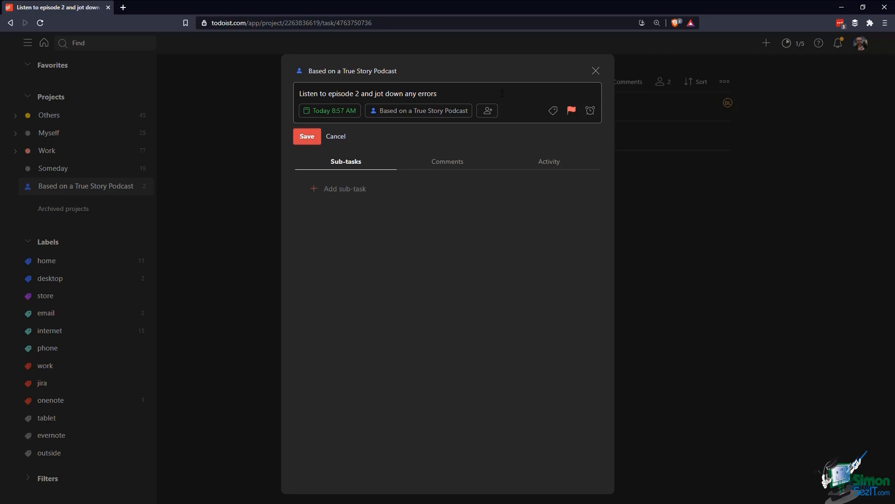
text(@)
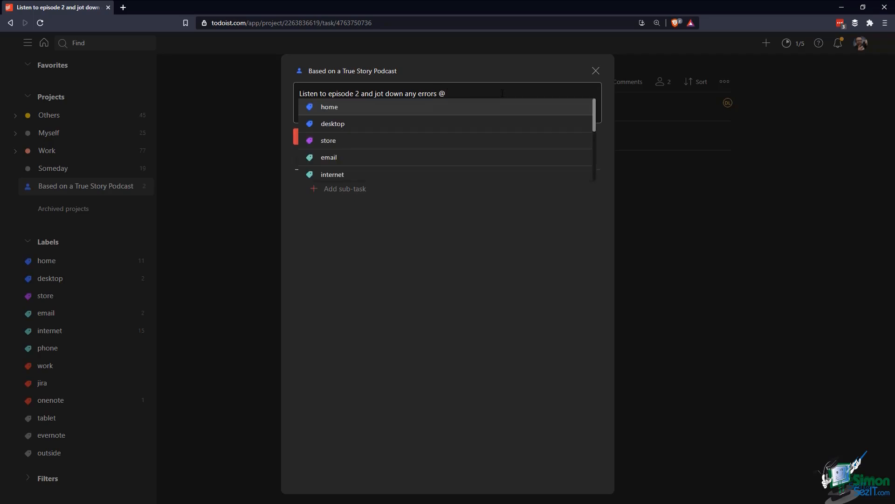
text(phone)
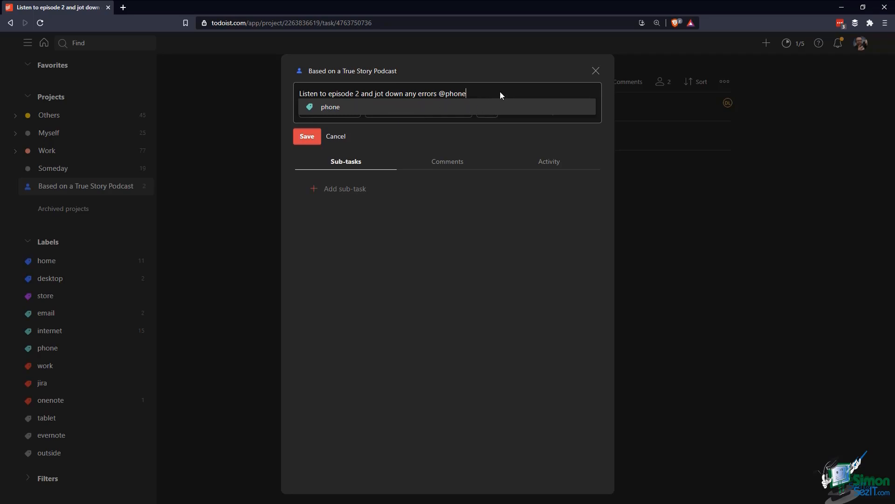
key(Return)
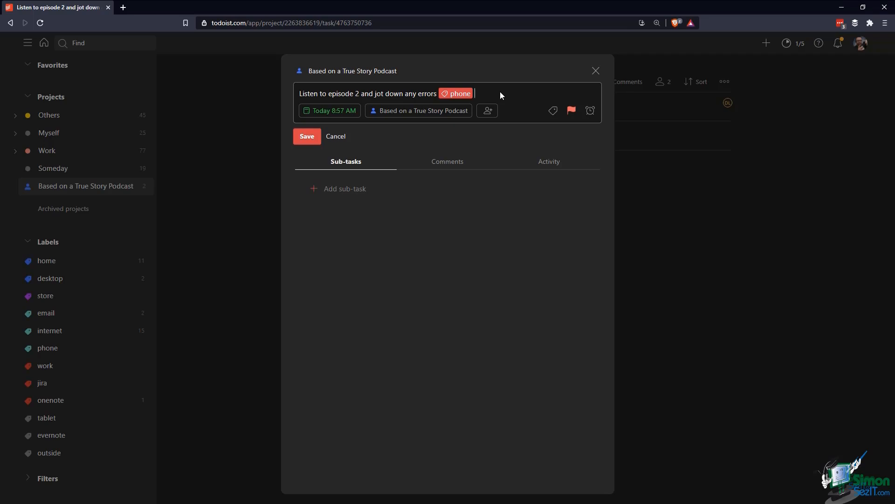
click(310, 141)
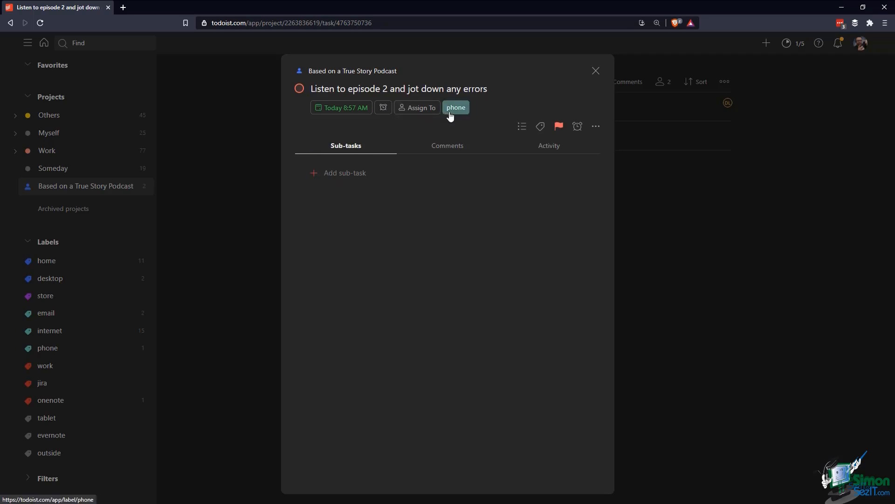
Close the task details and re-save the phone label, keeping its colour Mint Green
click(596, 70)
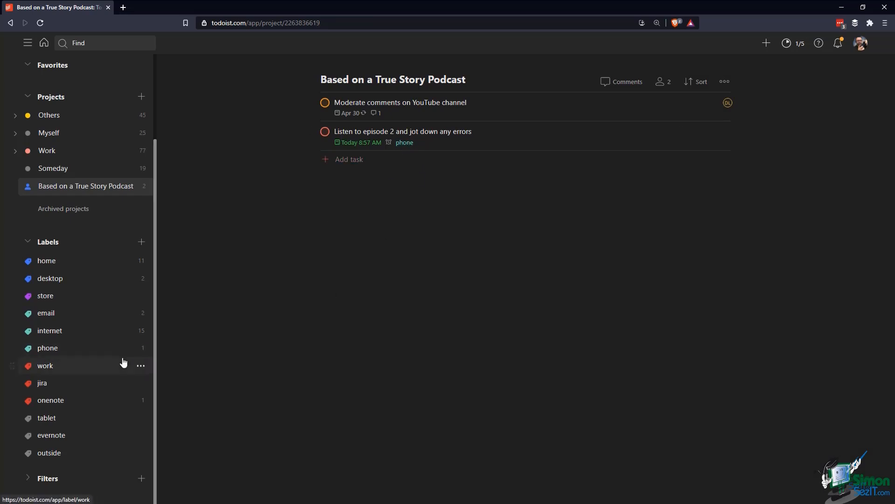
click(141, 348)
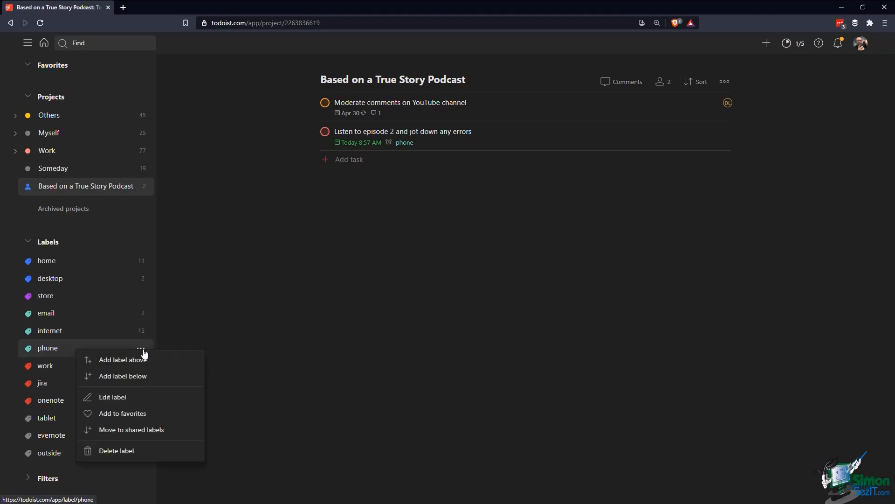
click(127, 403)
click(370, 290)
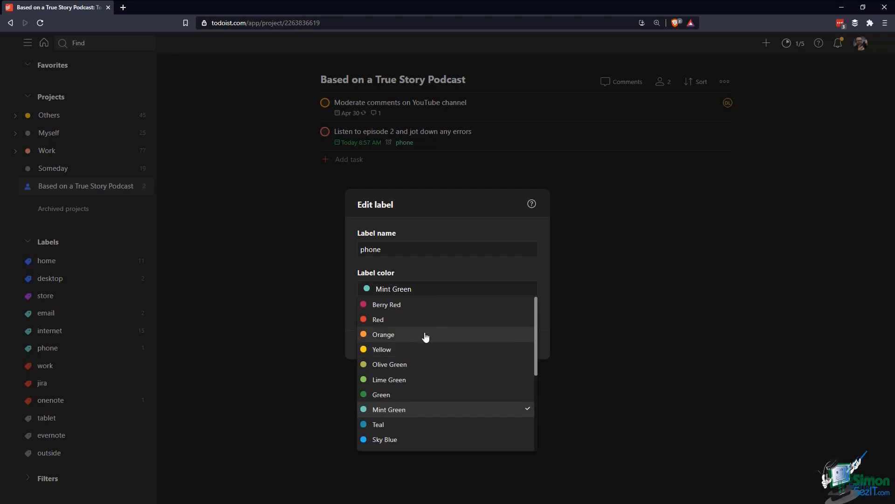
click(461, 273)
click(524, 347)
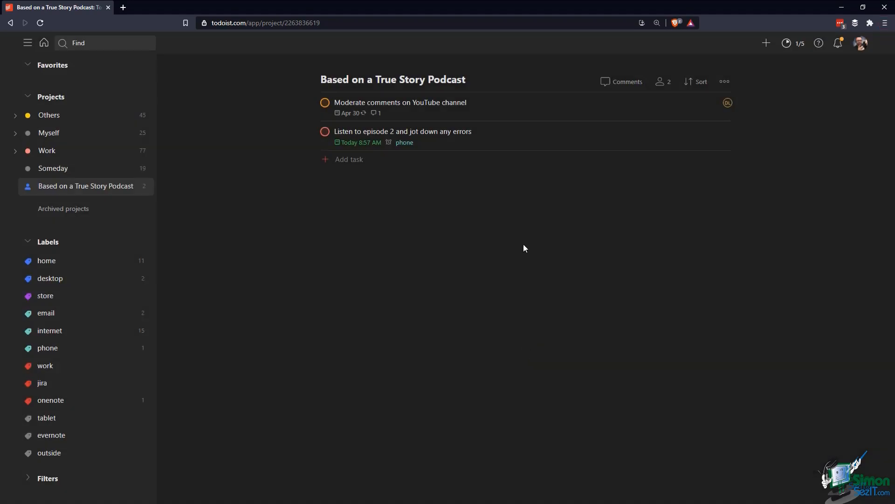
text(qSend )
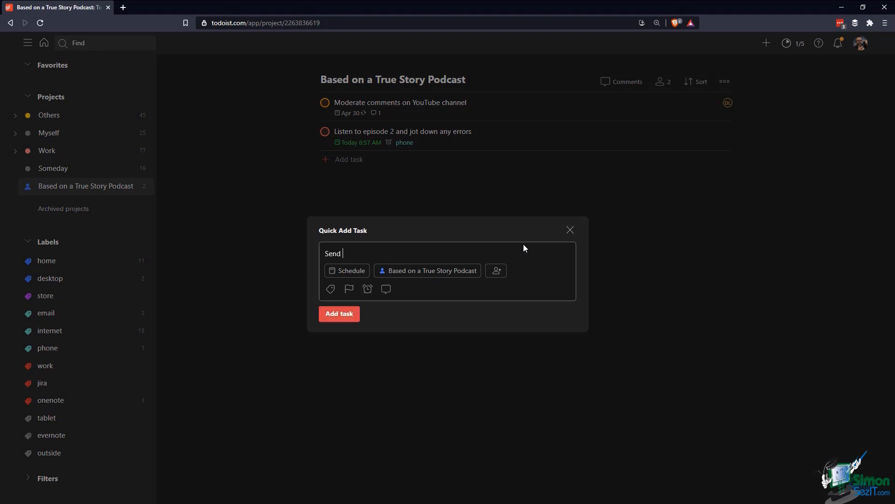
text(an email to potential guest on the podcast)
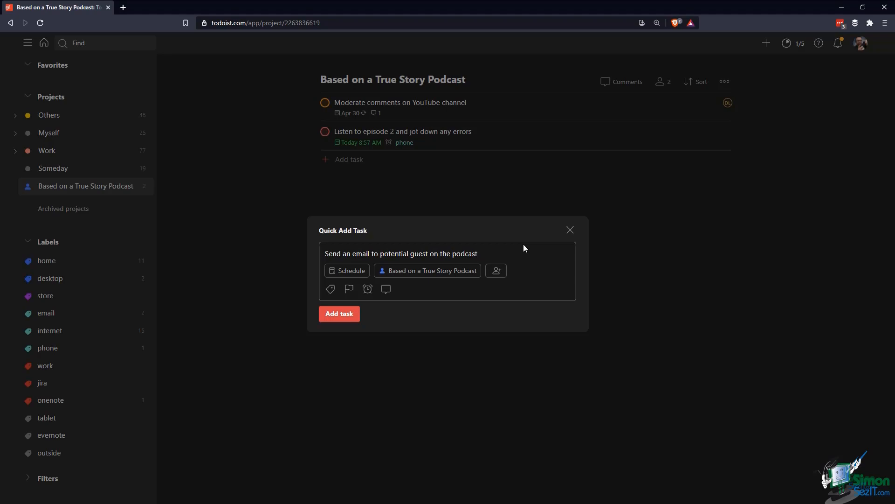
text( #)
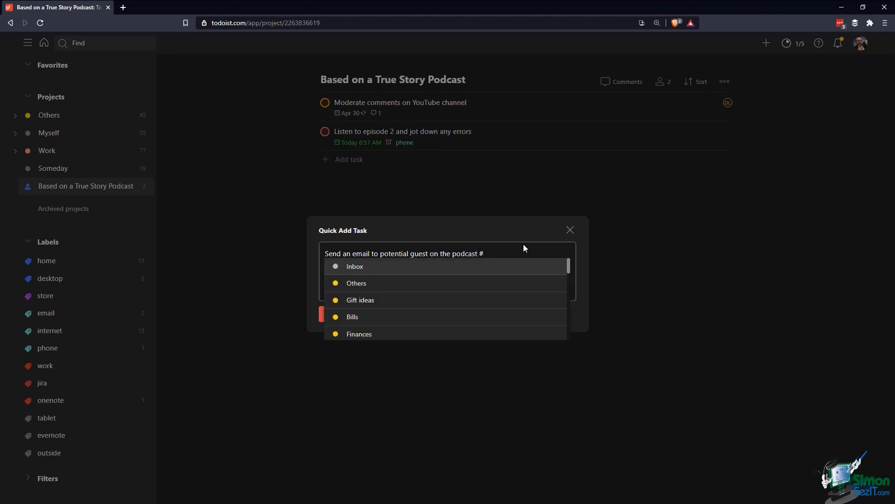
text(based)
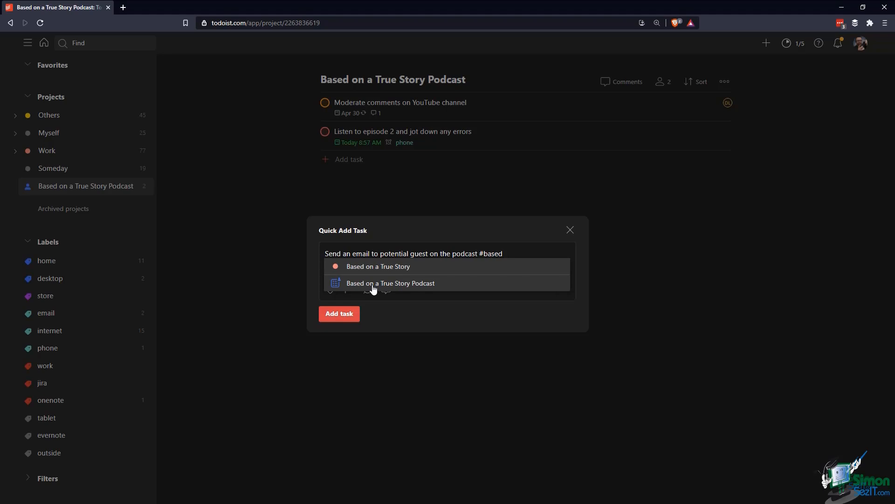
click(432, 284)
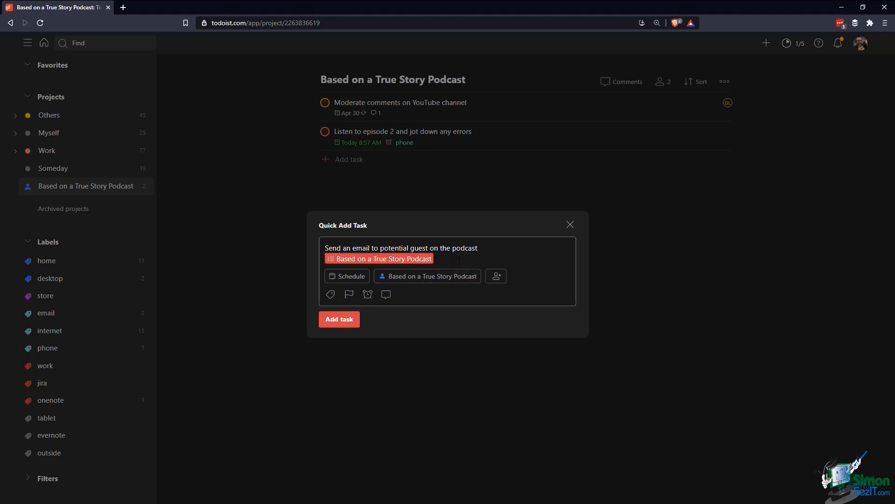
text(@)
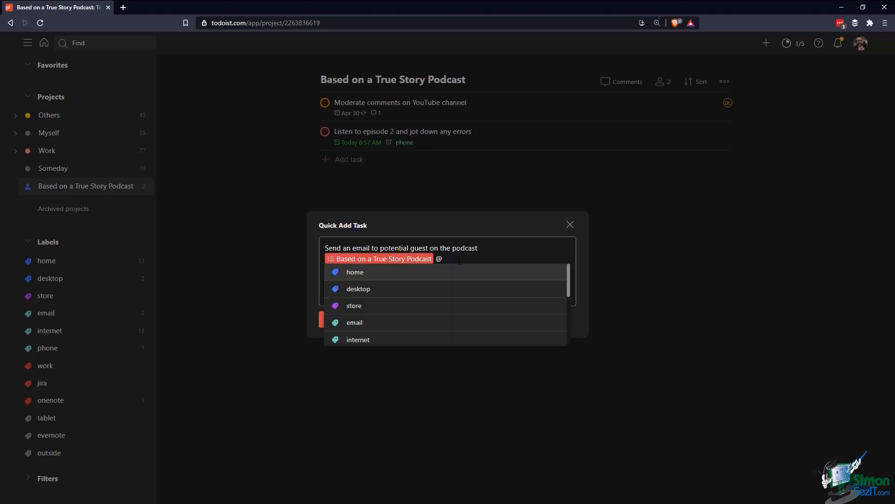
text(email)
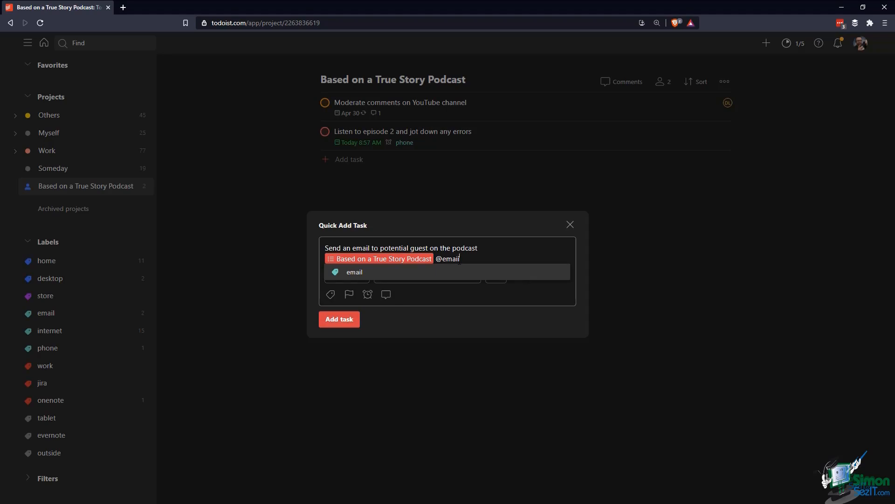
click(465, 271)
text(p2)
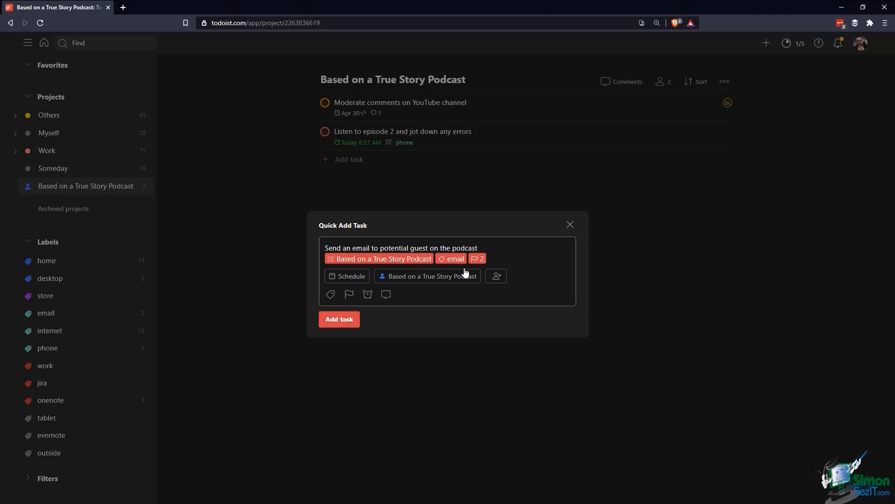
click(353, 325)
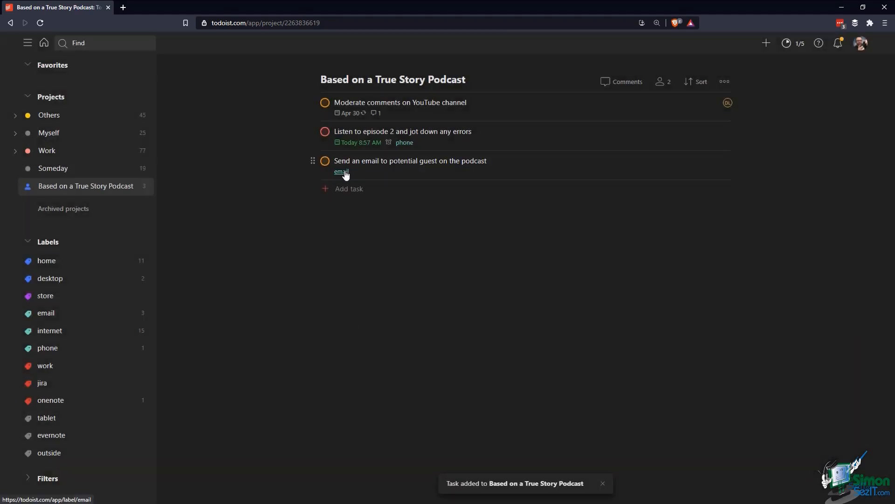
click(76, 312)
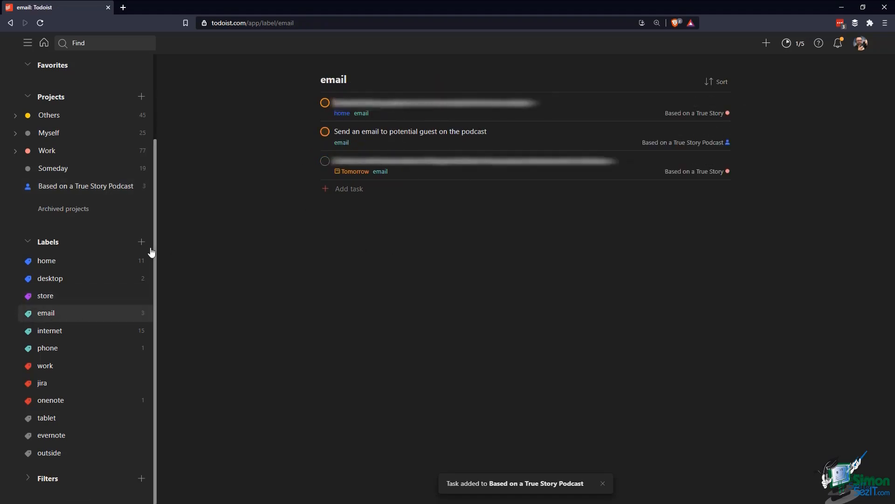
click(97, 188)
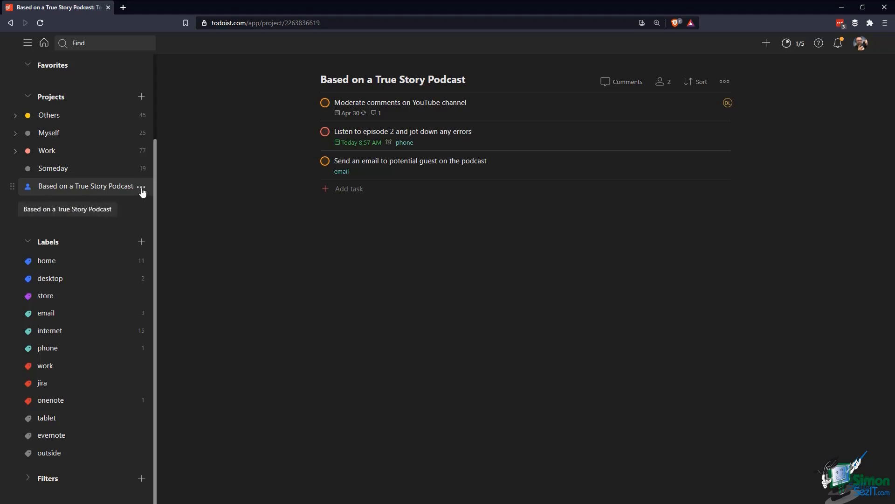
Reveal the podcast project's email-to-task address and copy it to the clipboard
click(141, 187)
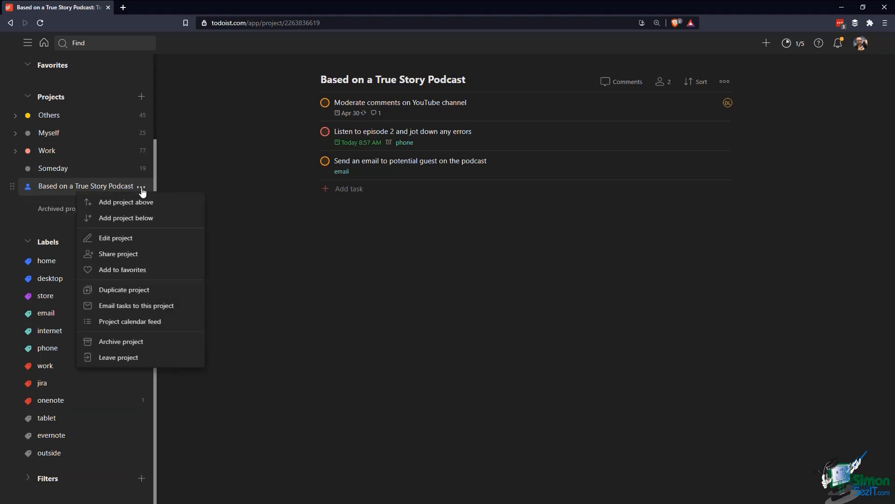
click(141, 310)
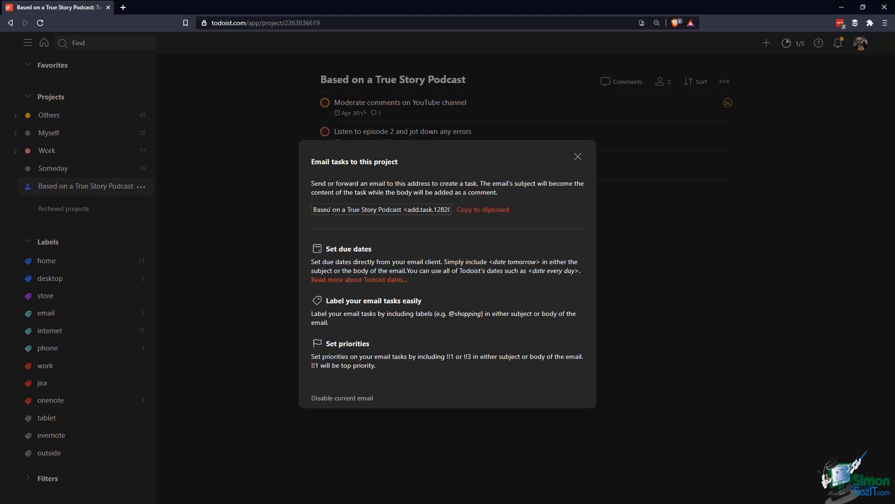
drag(404, 210, 446, 209)
key(ctrl+c)
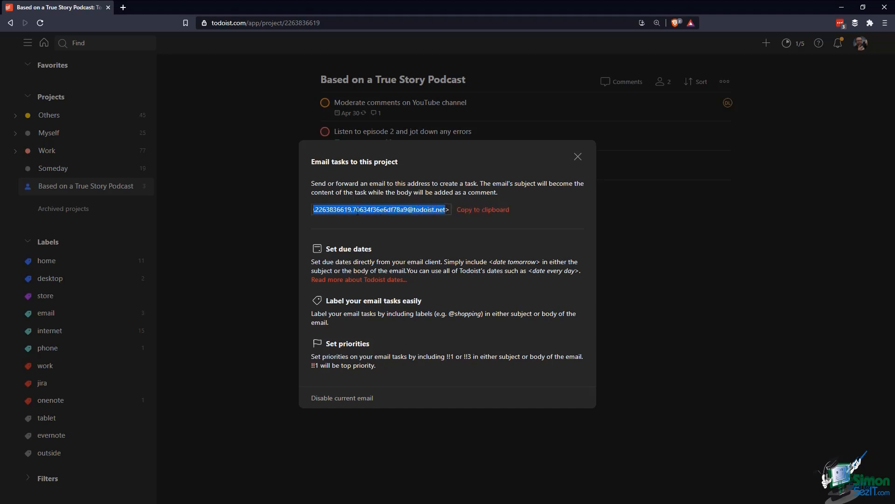
click(476, 210)
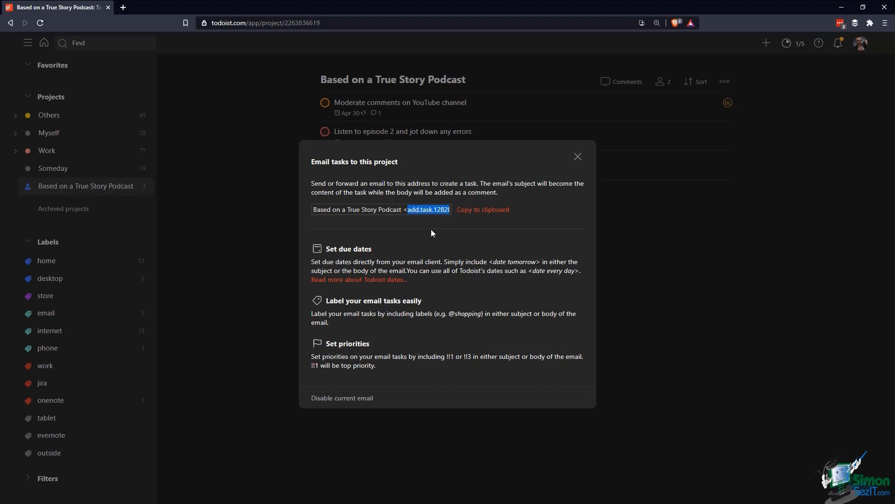
click(289, 197)
click(578, 157)
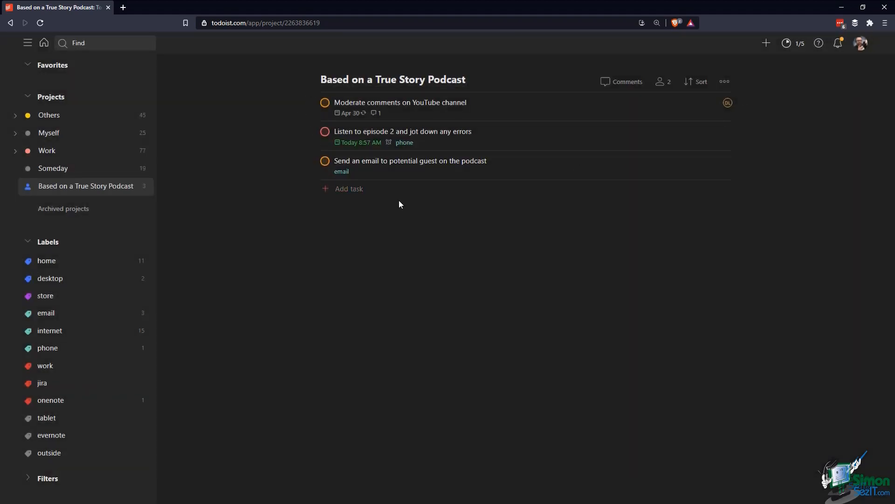
Copy the project's task email address once more and dock Gmail as a browser tab
click(141, 187)
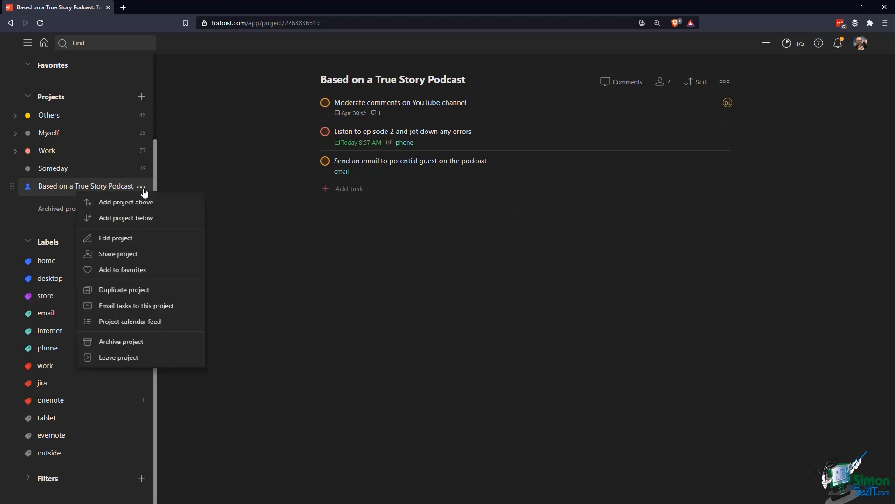
click(144, 306)
click(482, 210)
click(578, 157)
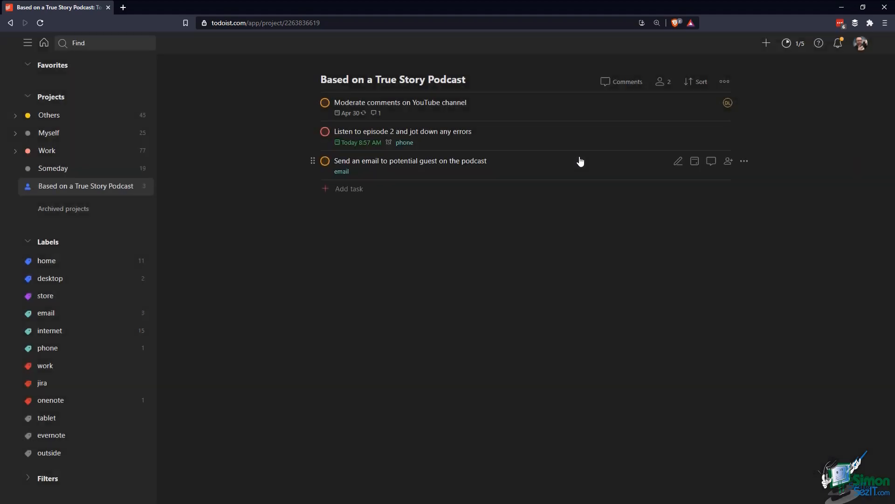
drag(0, 118, 201, 8)
Start a Gmail message to the project address with subject 'This is the task title', removing the signature
click(52, 83)
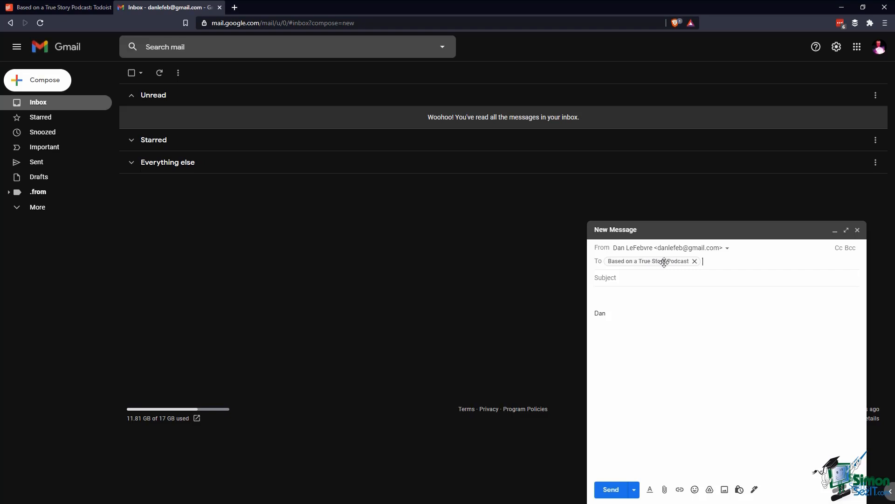
click(637, 279)
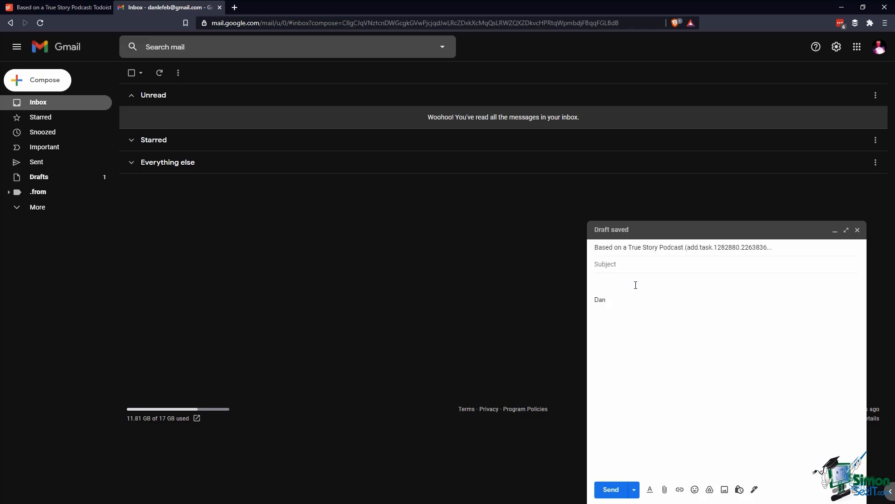
text(This is the task title)
click(635, 285)
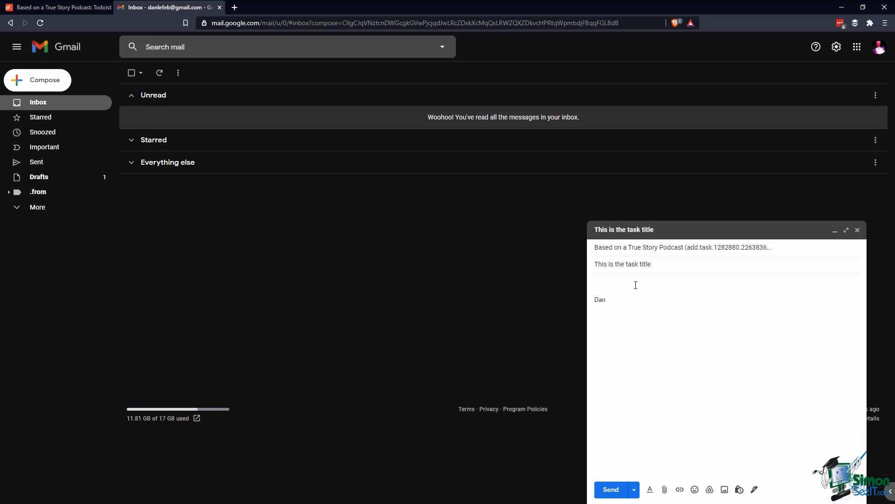
key(ctrl+shift+End)
key(BackSpace)
Write the body 'This will be the comment', send the email, and return to Todoist
text(This will)
key(BackSpace)
key(BackSpace)
key(BackSpace)
text(be the comment)
click(612, 489)
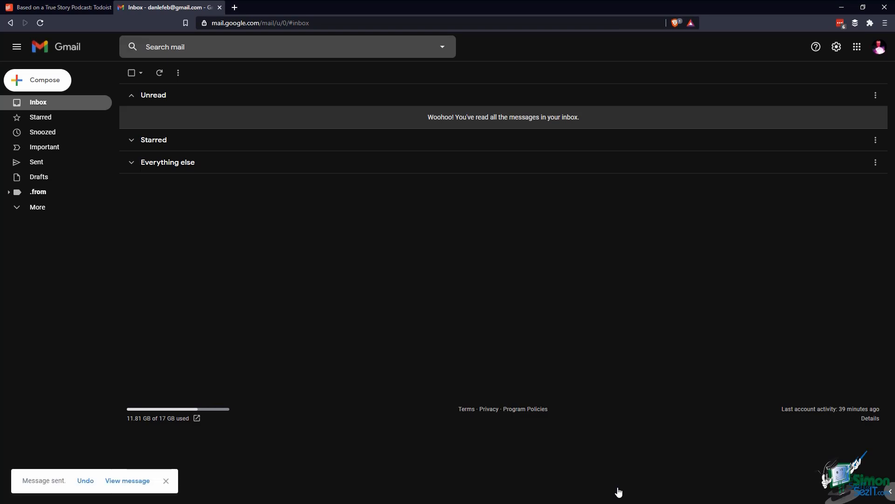
click(68, 8)
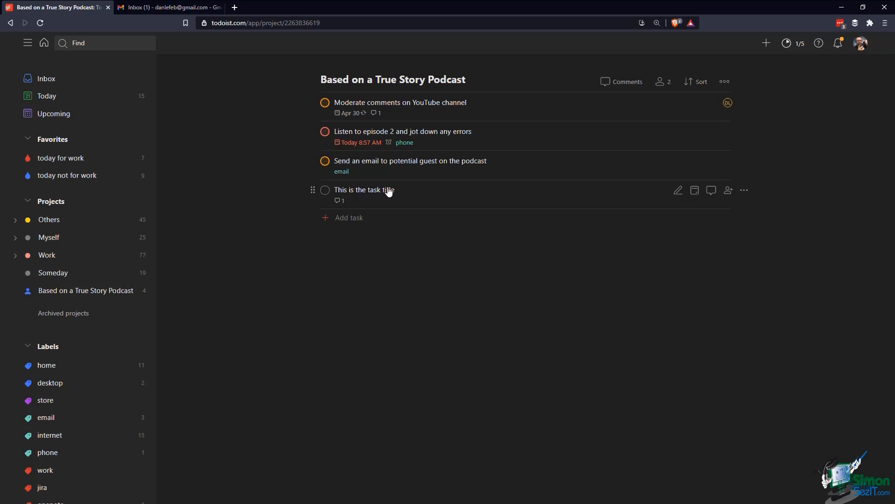
click(339, 201)
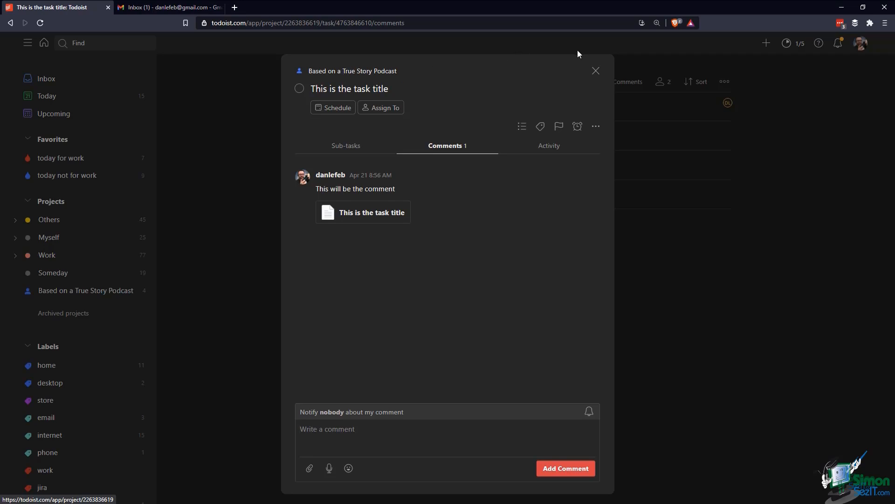
click(596, 71)
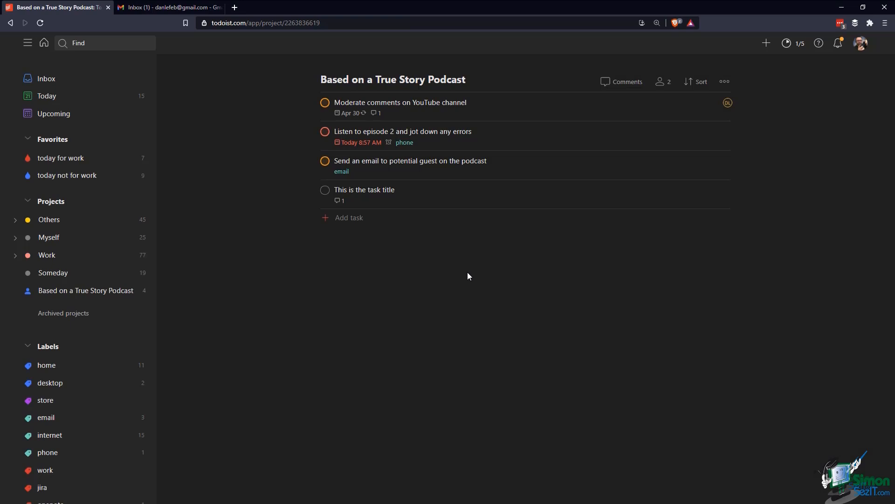
Collapse Labels, expand Filters, and start a new filter named 'BOATS priority 1 tasks'
click(28, 346)
click(28, 375)
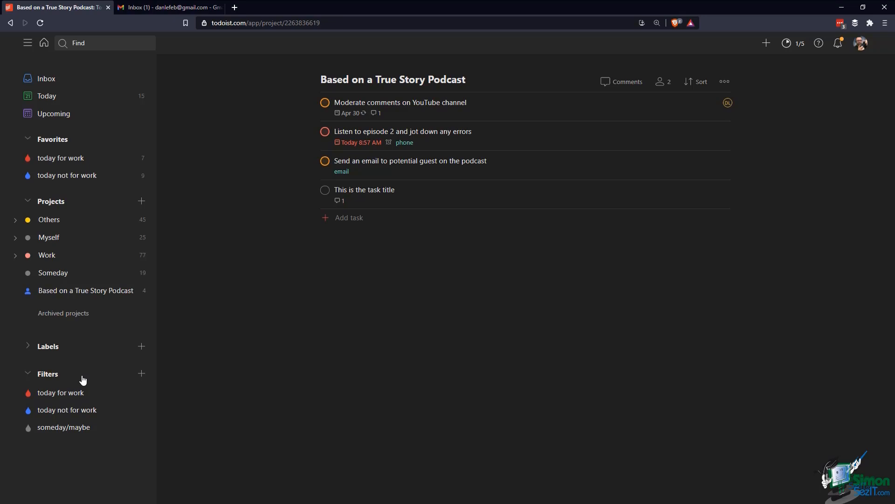
click(141, 373)
text(BOATS priority 1)
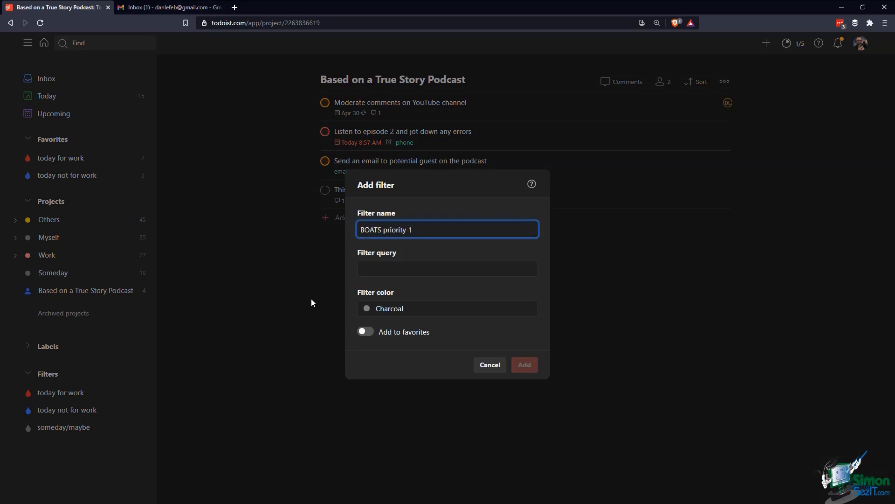
text( tasks)
key(Tab)
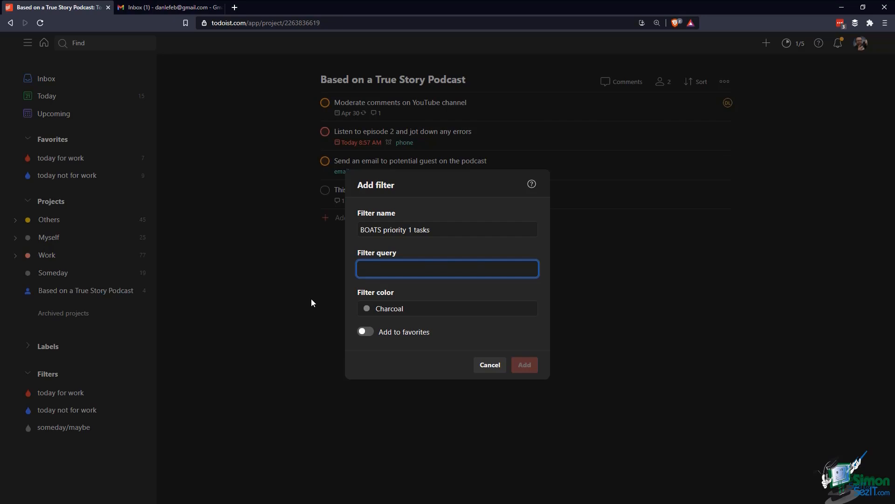
Give it the query '#Based on a True Story Podcast & P1', keep Charcoal, and add it
text(#Bas)
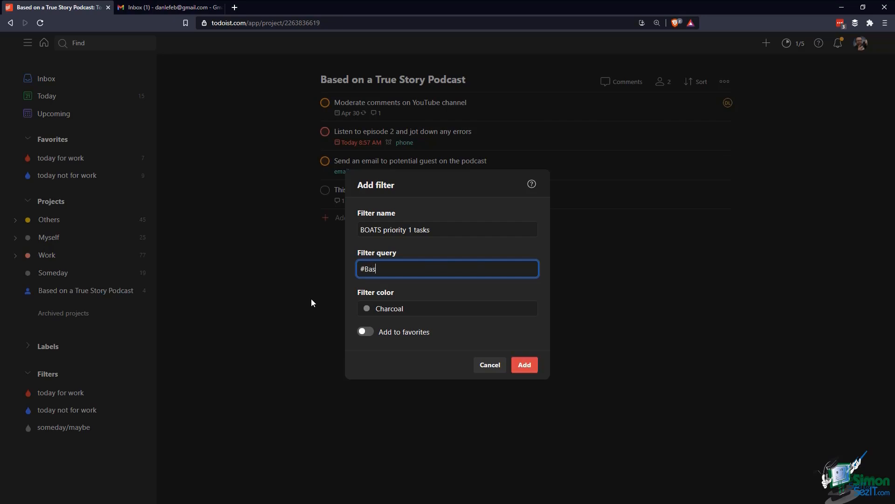
text(ed on a True Story Podcast & P1)
click(378, 317)
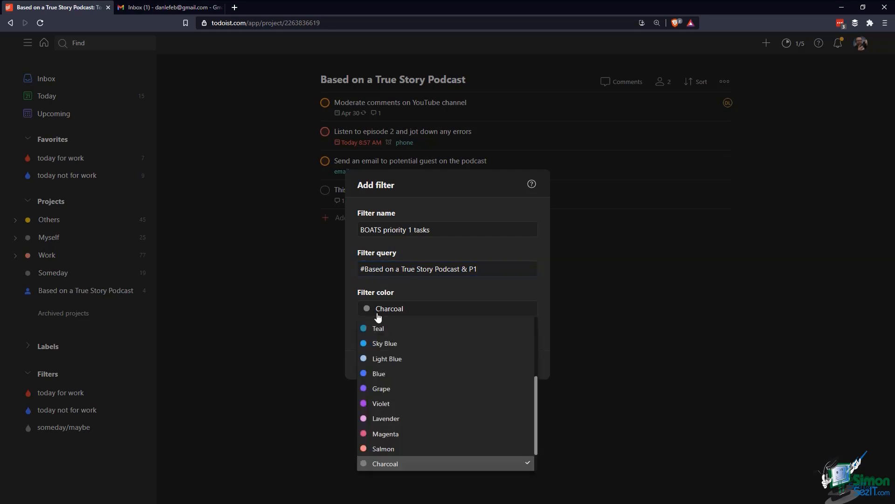
click(378, 315)
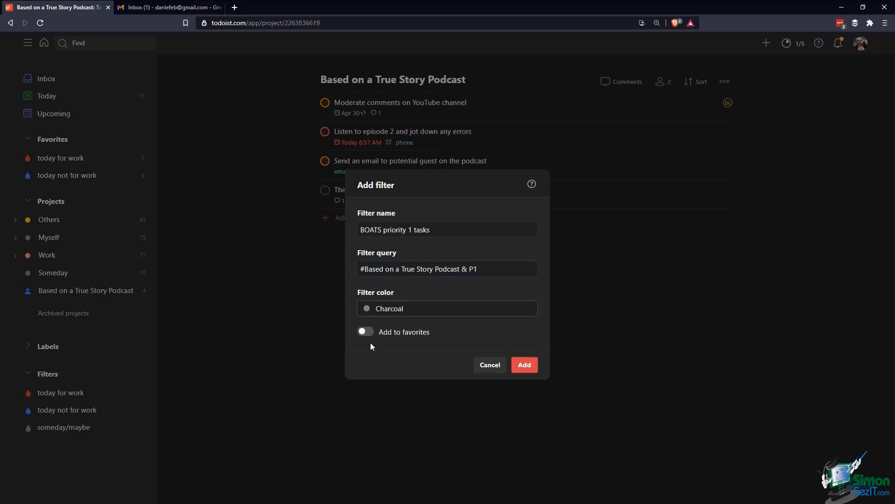
click(366, 332)
click(367, 332)
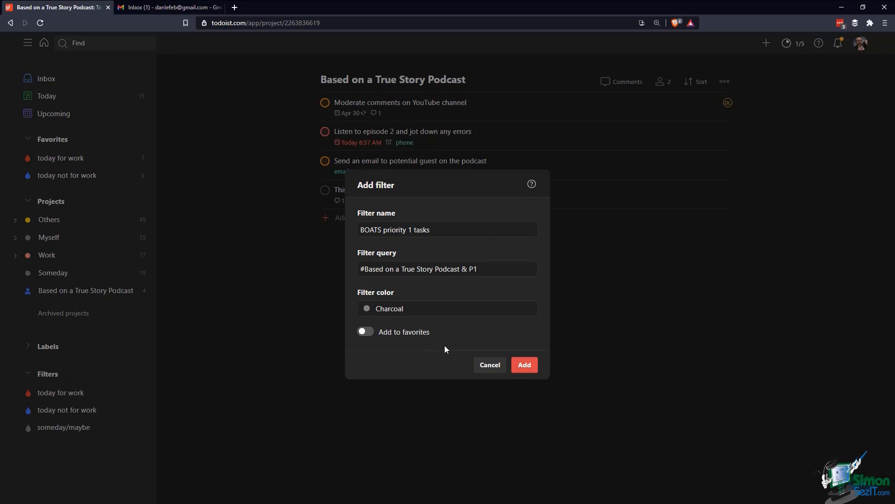
click(523, 365)
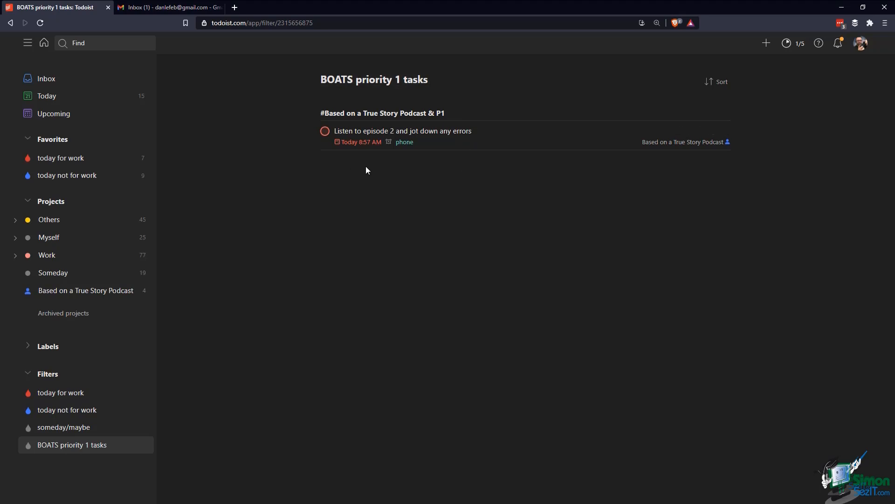
Set 'This is the task title' to priority 1, then view the BOATS priority 1 tasks filter
click(94, 291)
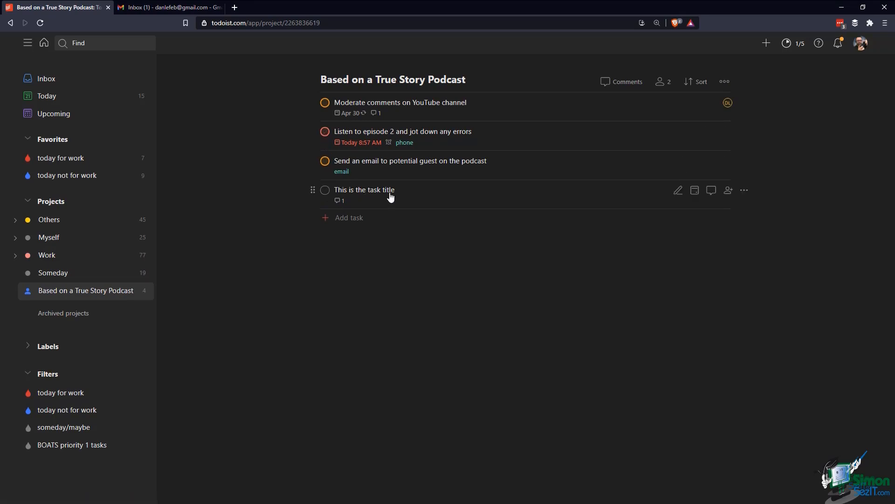
click(744, 190)
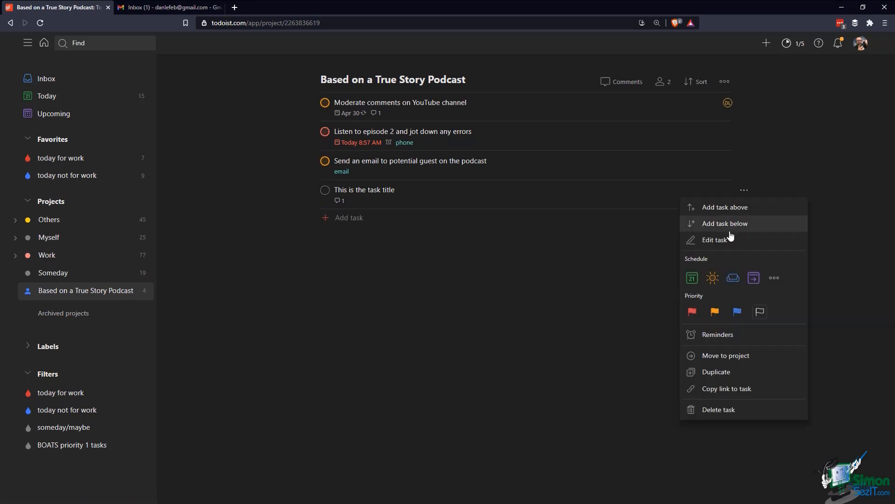
click(694, 323)
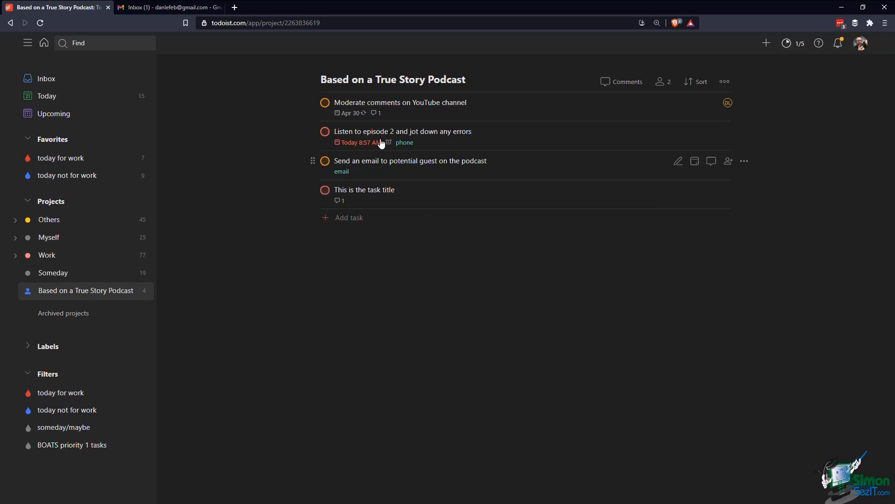
click(89, 447)
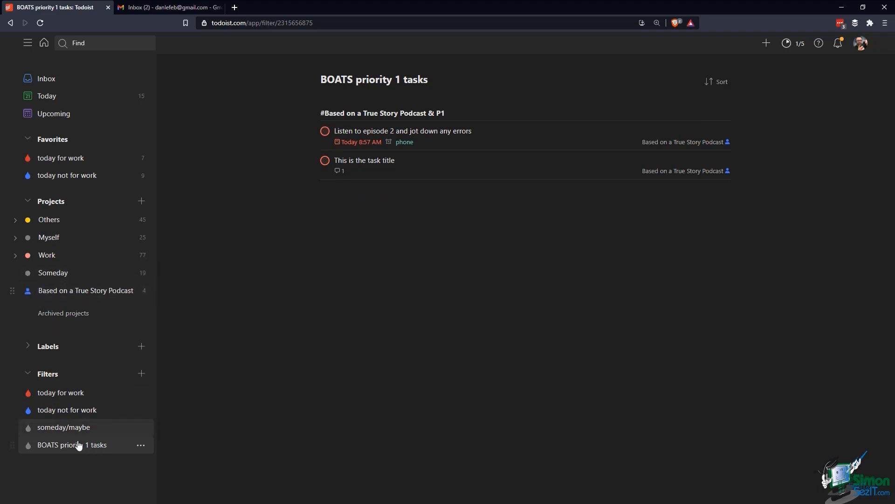
Add BOATS priority 1 tasks to Favorites and collapse the Projects and Filters sections
click(140, 445)
click(138, 413)
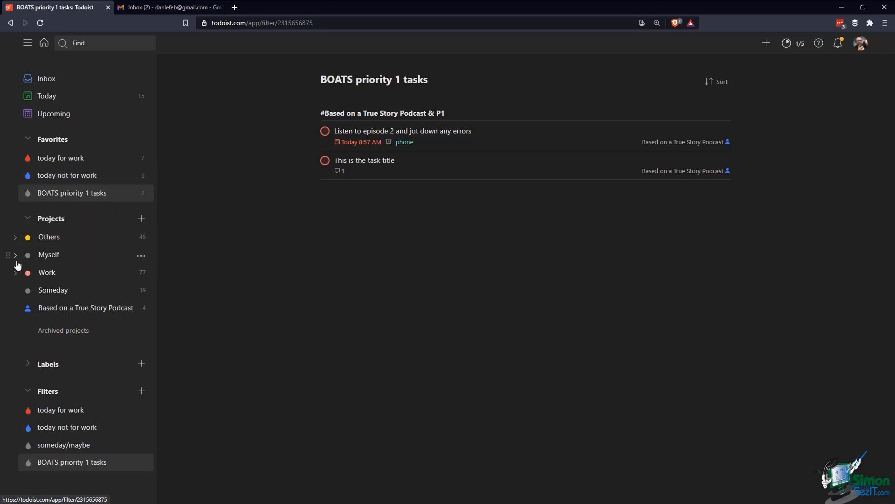
click(27, 222)
click(27, 274)
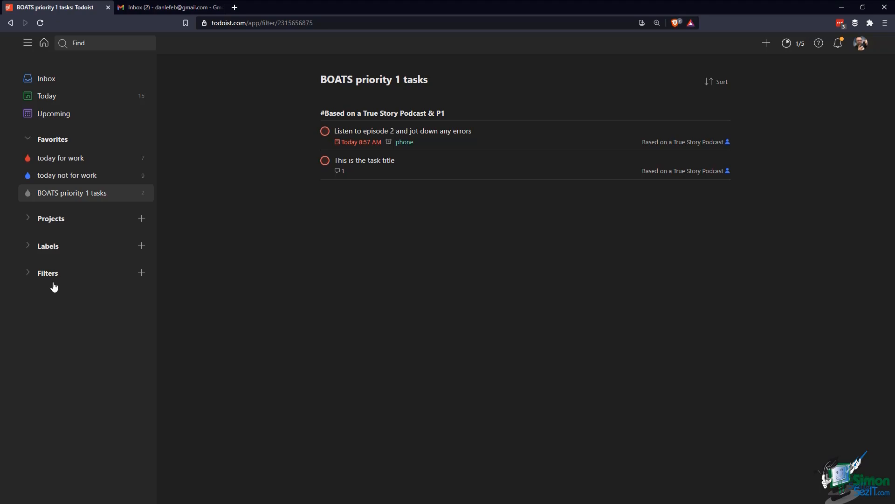
Re-expand Filters and open the 'today for work' filter's edit settings
click(27, 273)
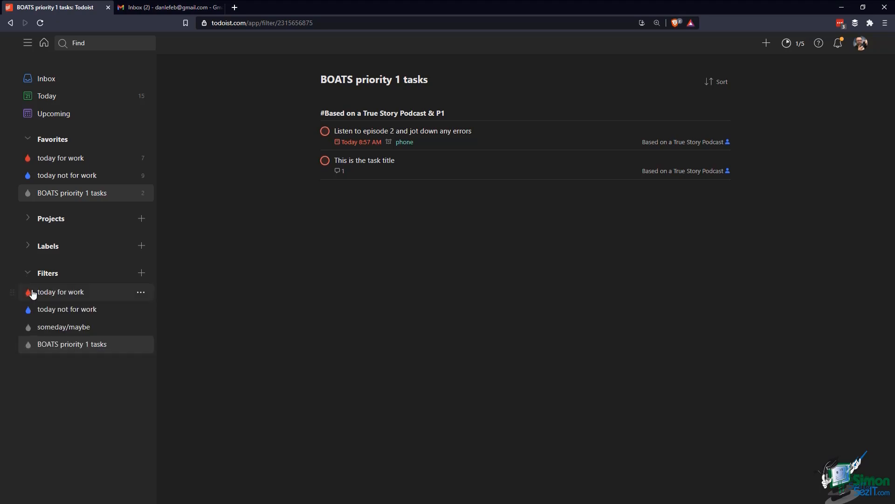
click(140, 293)
click(134, 343)
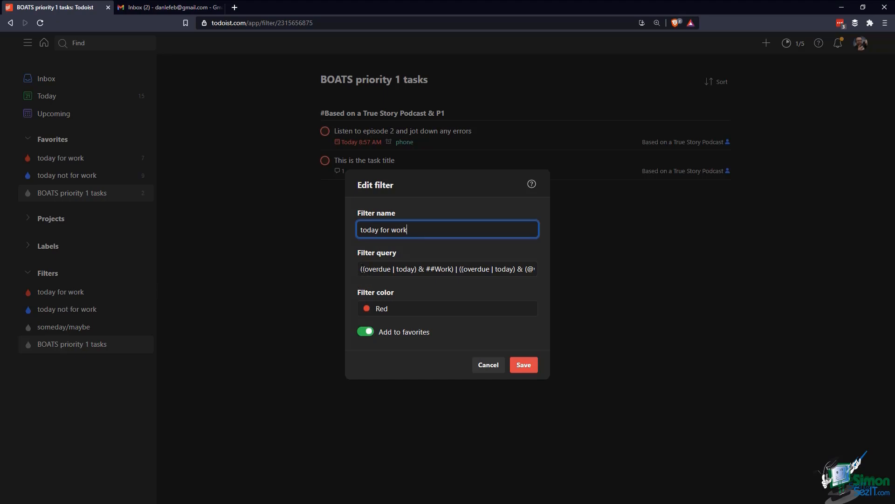
Inspect the '(overdue | today)' and '##Work' parts of the today for work query, then cancel unchanged
double_click(363, 269)
click(369, 268)
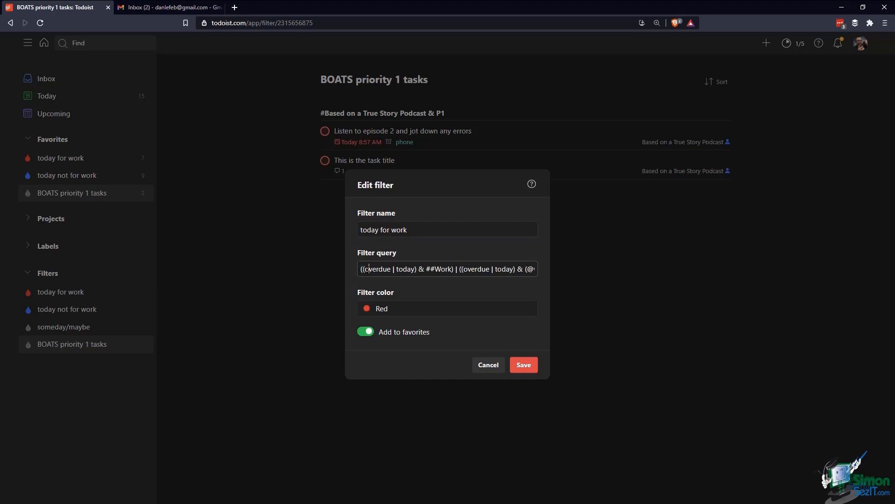
drag(364, 269, 417, 269)
drag(426, 271, 451, 273)
click(487, 366)
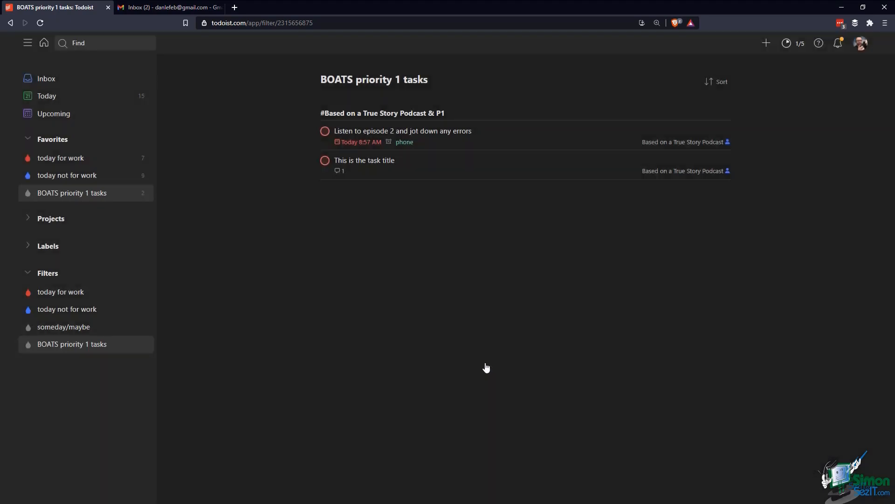
Expand Projects and Work's sub-projects, then reopen the 'today for work' filter and select its '##' prefix
click(29, 220)
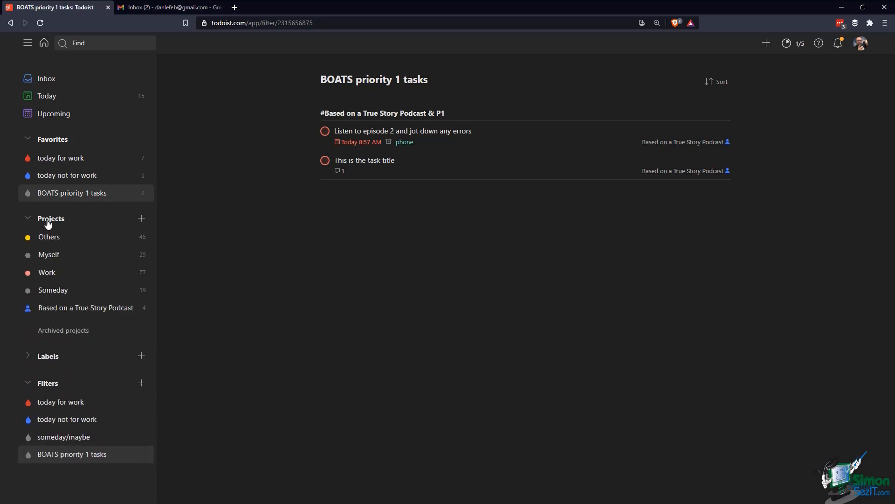
click(15, 275)
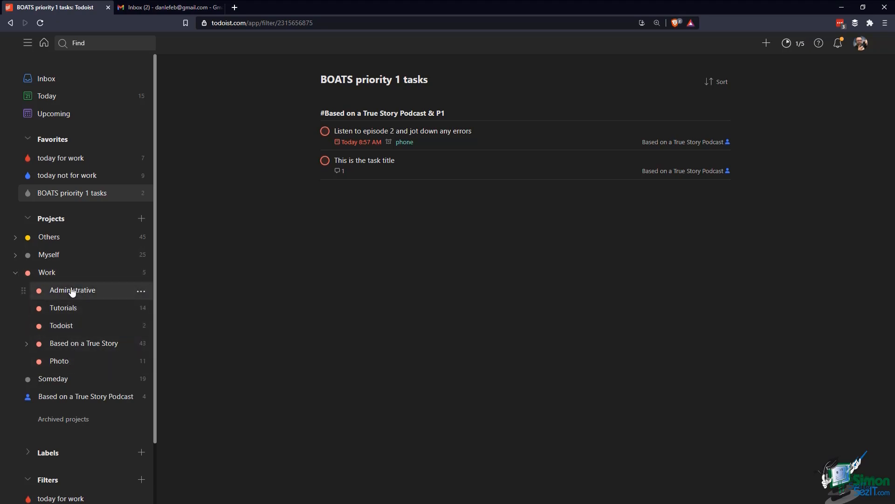
scroll(111, 387, down, 2)
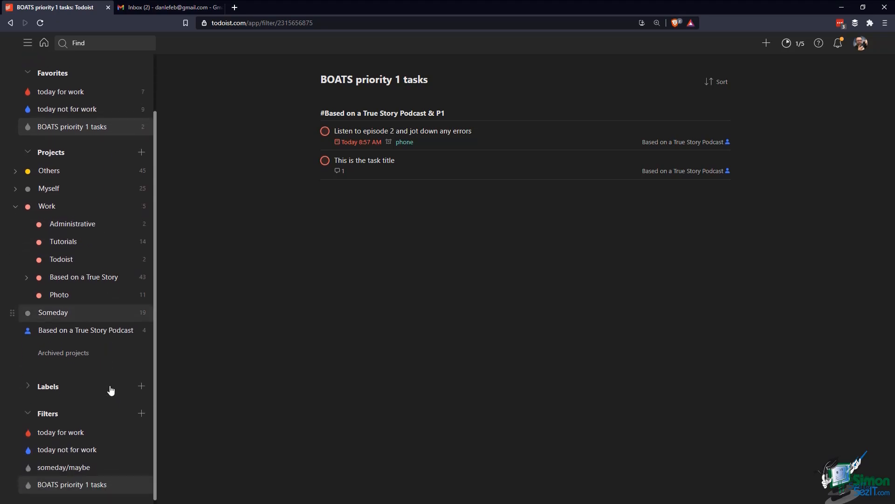
click(141, 430)
click(142, 401)
drag(425, 269, 434, 269)
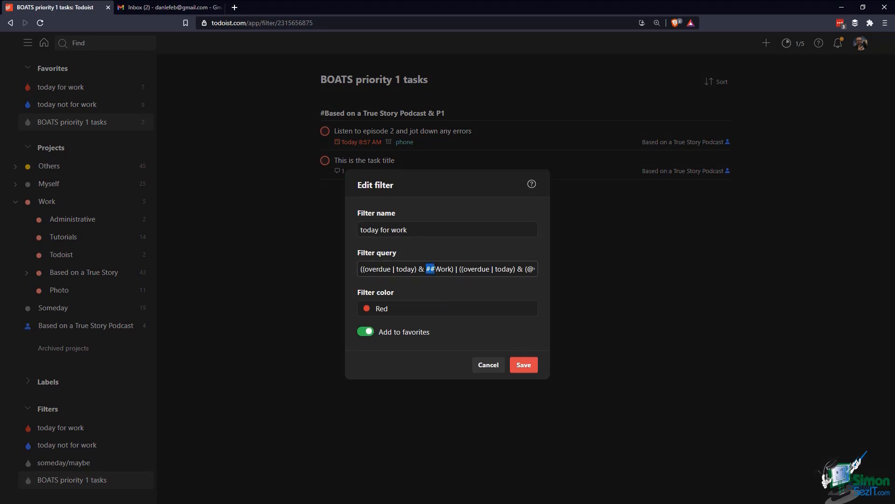
click(442, 269)
drag(454, 269, 361, 269)
drag(455, 269, 374, 269)
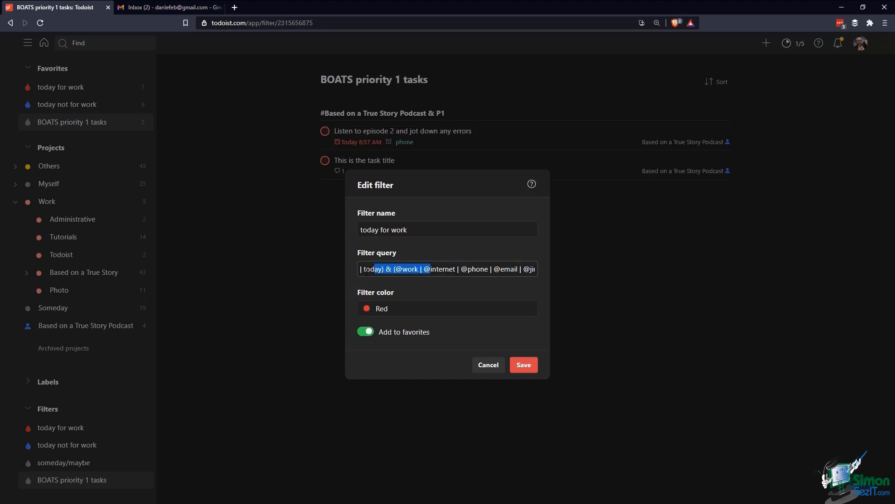
click(406, 269)
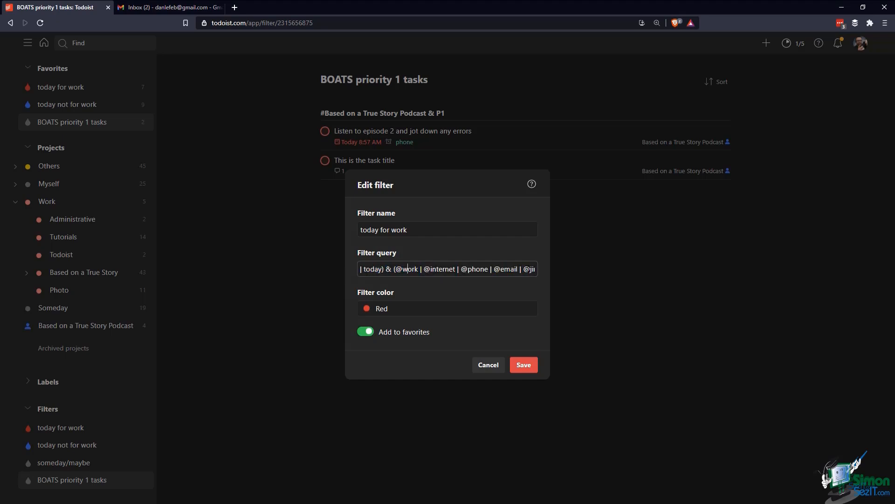
drag(405, 269, 542, 273)
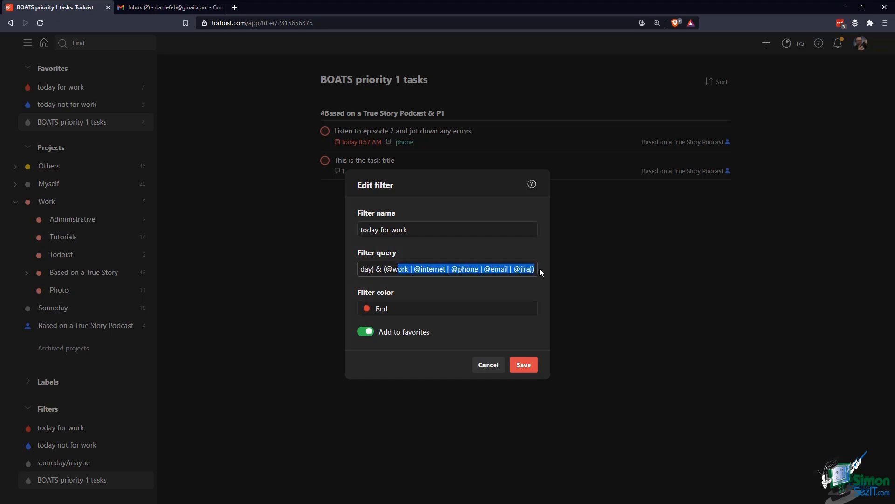
click(530, 269)
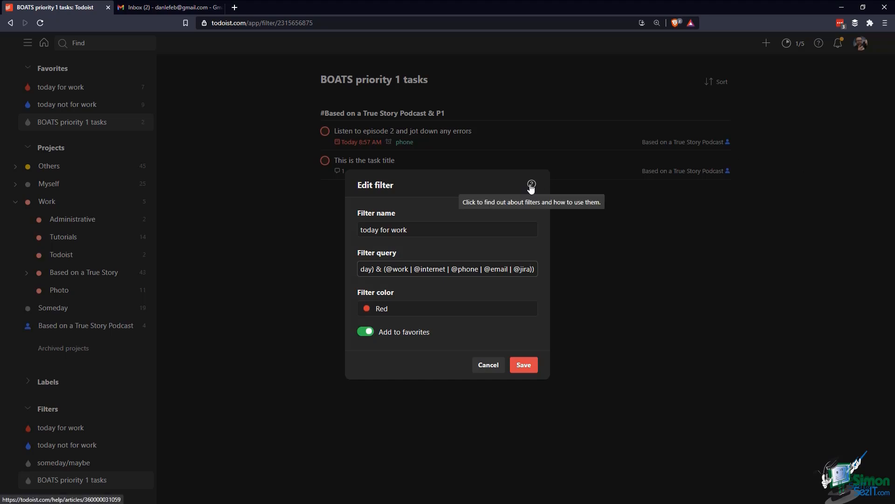
click(531, 184)
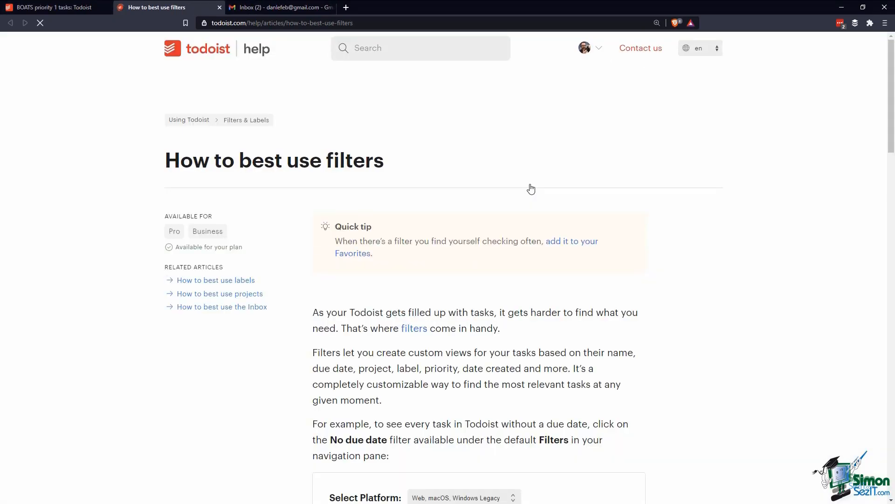
Open the help article 'Filter for tasks by project, sub-project, or section' from the filters article
scroll(531, 189, down, 14)
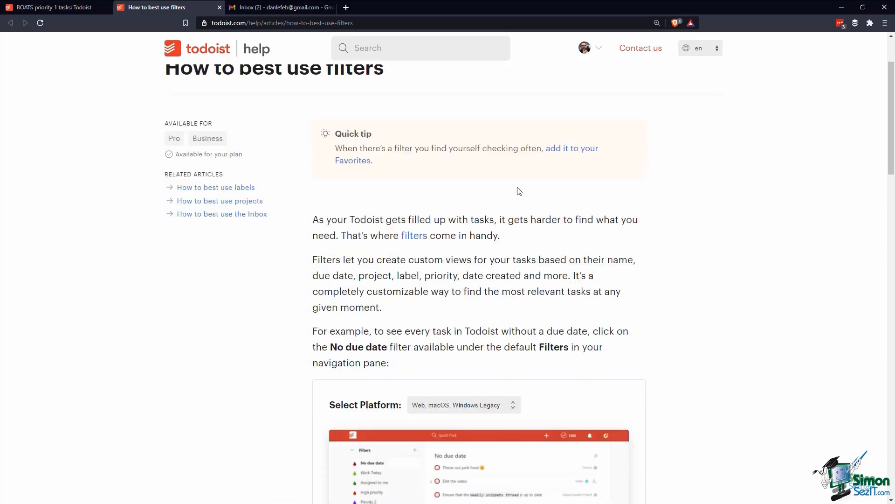
scroll(516, 194, down, 4)
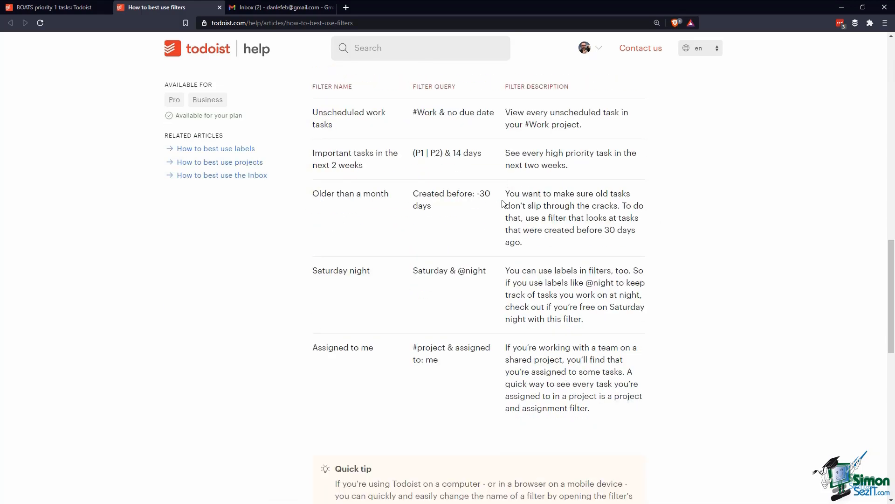
scroll(407, 351, down, 9)
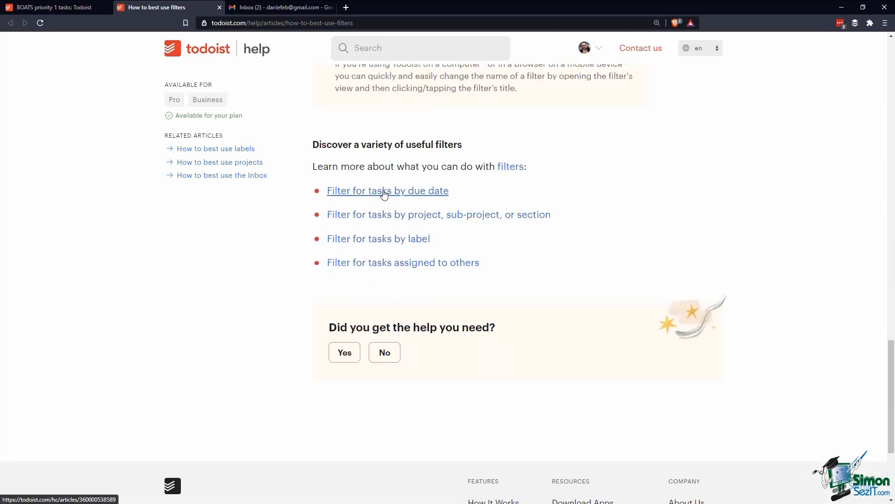
click(449, 217)
Review the article's example query table, including #Work and /Bills
scroll(376, 275, down, 5)
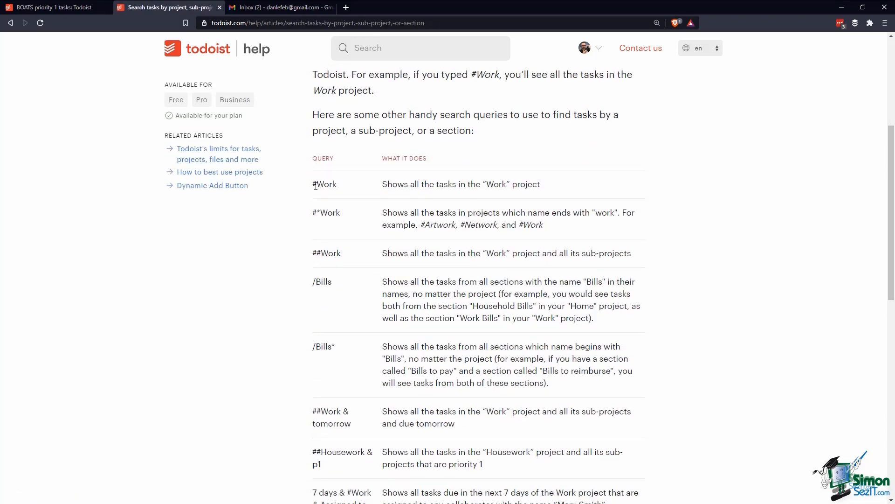
drag(314, 185, 327, 265)
click(329, 264)
scroll(320, 252, down, 5)
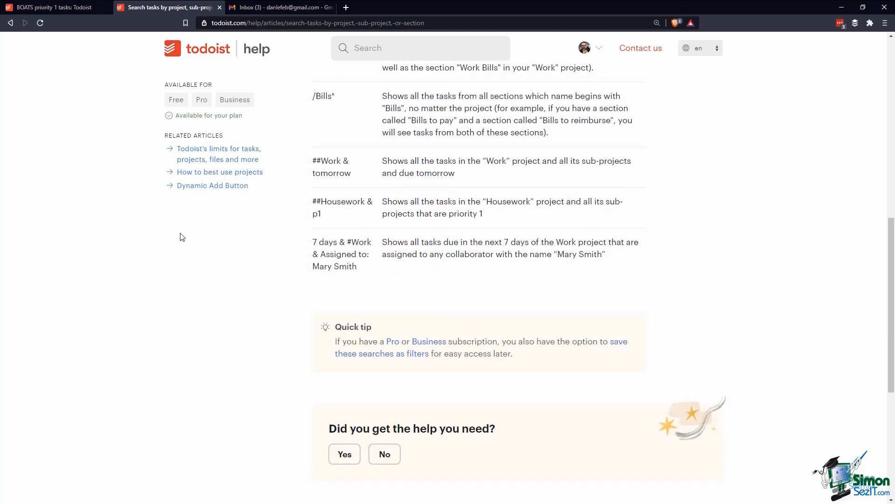
scroll(186, 236, down, 6)
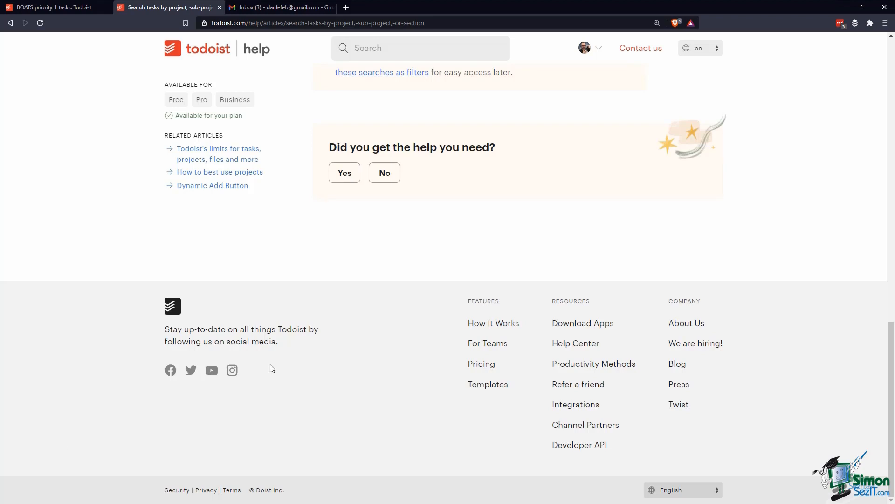
scroll(271, 367, up, 6)
scroll(273, 368, up, 5)
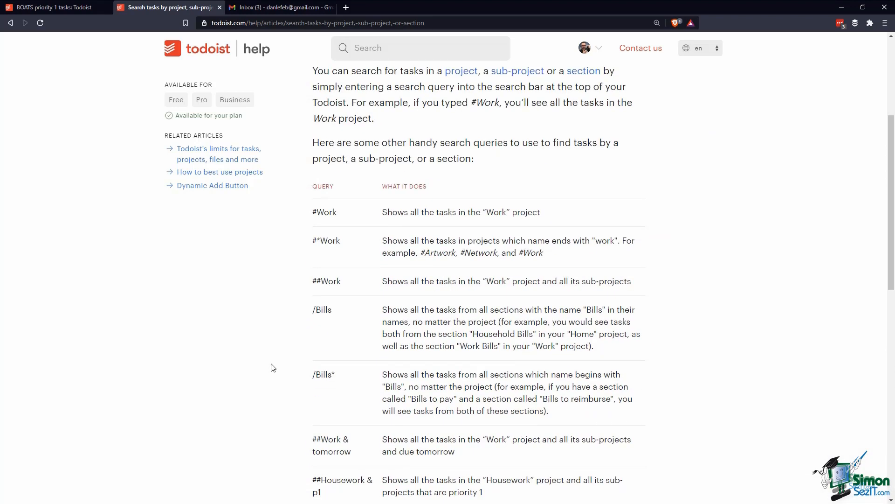
scroll(272, 367, up, 1)
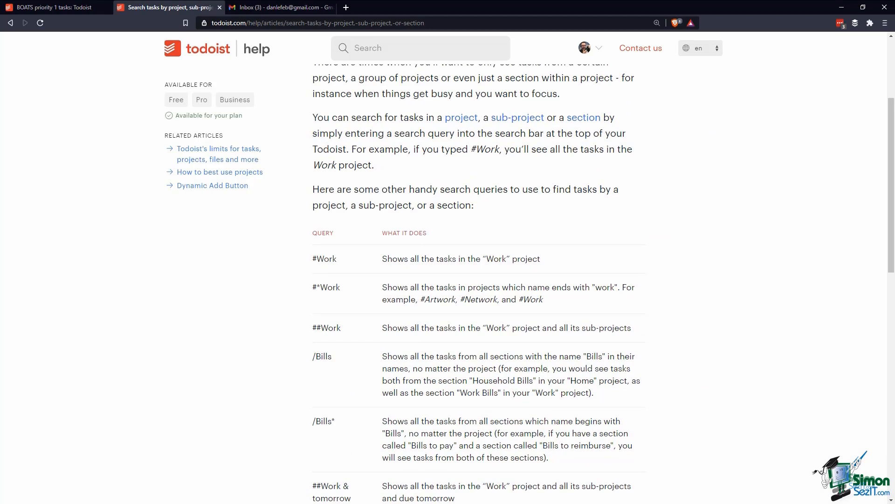